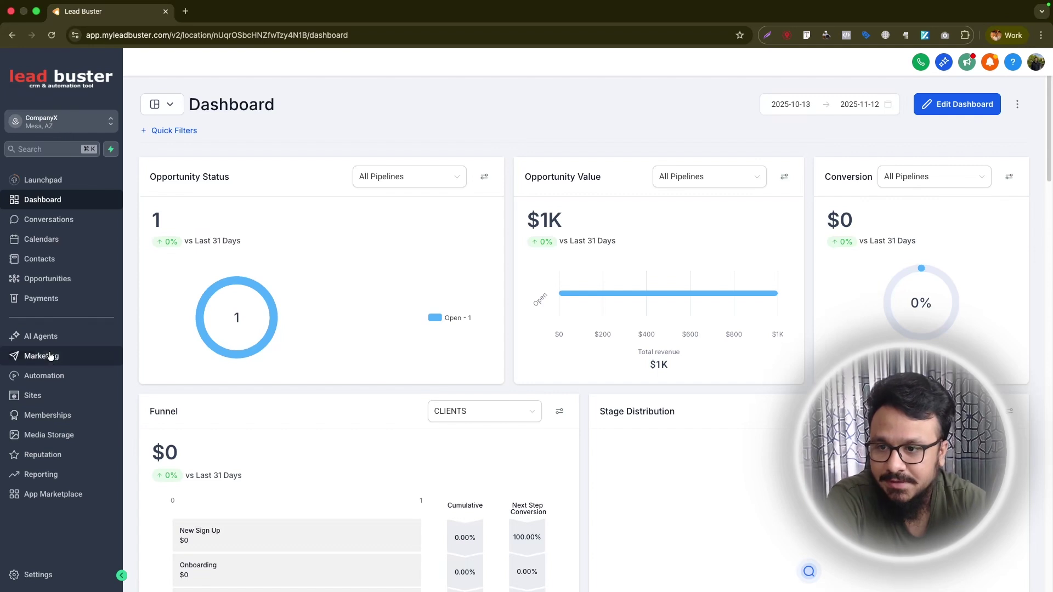
- Create a new blank form from scratch in Sites > Forms > Builder
{"action": "left_click", "coordinate": [48, 395]}
{"action": "mouse_move", "coordinate": [563, 84]}
{"action": "left_click", "coordinate": [527, 108]}
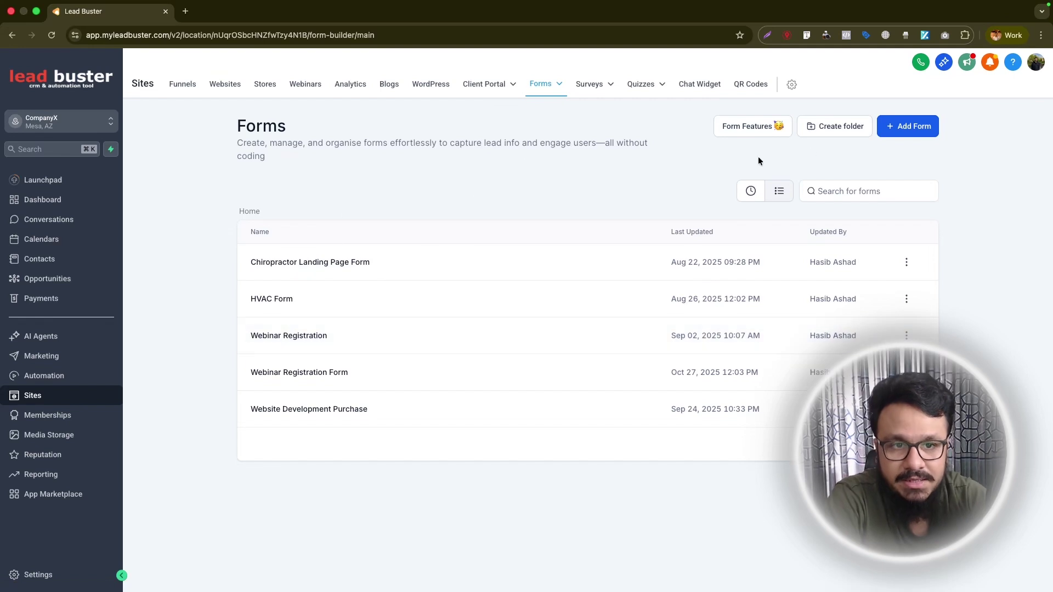
{"action": "left_click", "coordinate": [907, 126]}
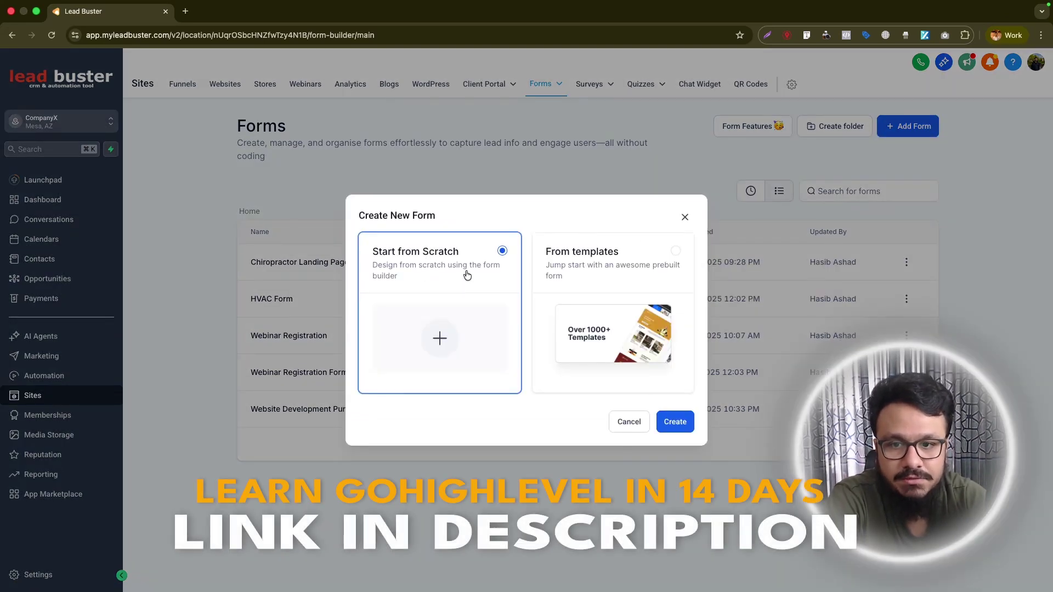
{"action": "left_click", "coordinate": [640, 252]}
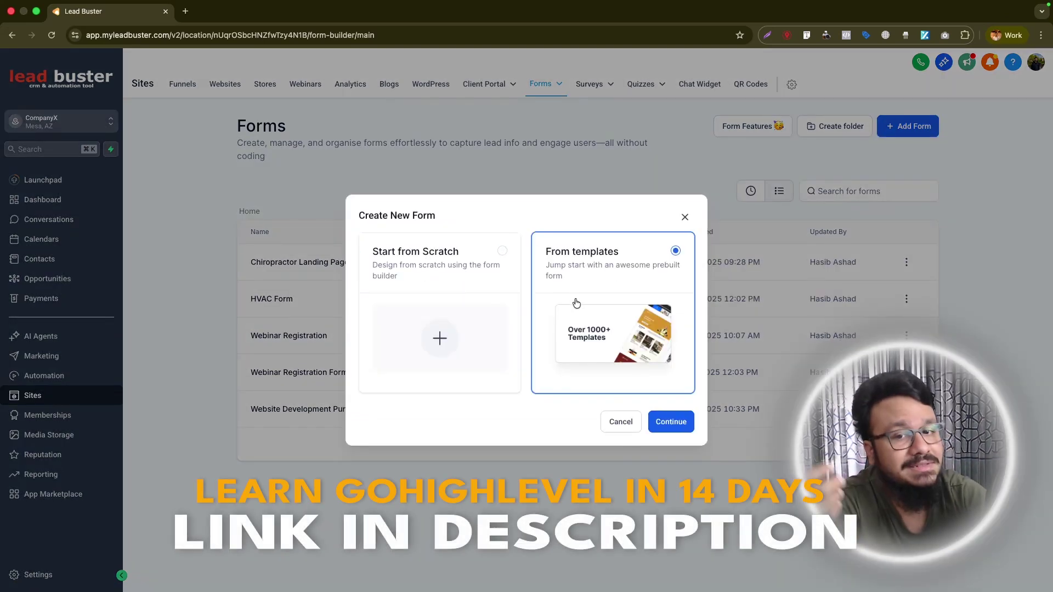
{"action": "left_click", "coordinate": [469, 277]}
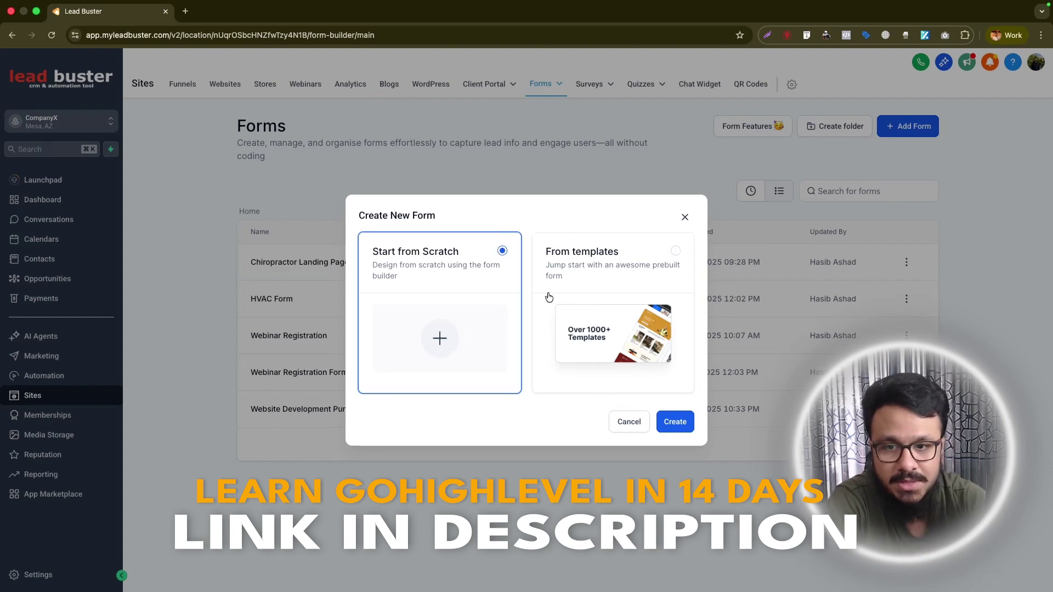
{"action": "left_click", "coordinate": [673, 421]}
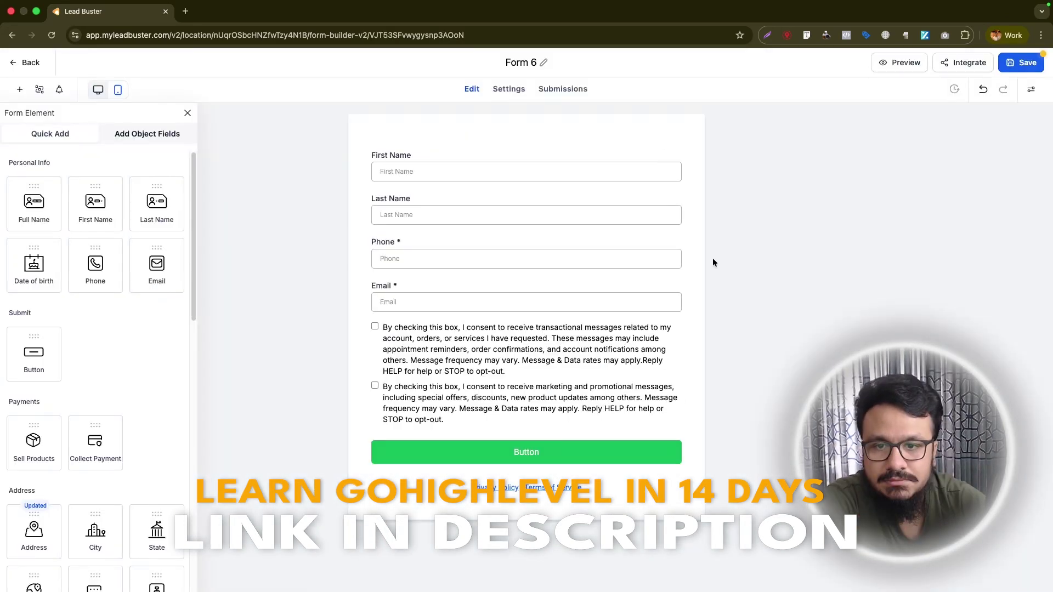
- Rename the form from 'Form 6' to 'Lead Capture Form' and save it
{"action": "left_click", "coordinate": [523, 65]}
{"action": "key", "text": "BackSpace"}
{"action": "type", "text": "Lead Capture Form"}
{"action": "key", "text": "Return"}
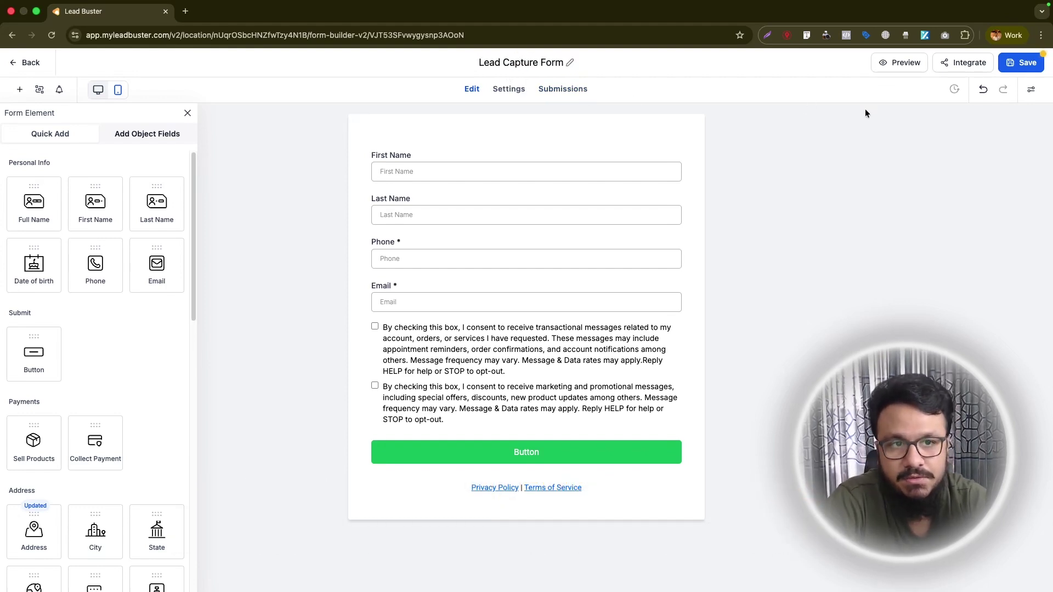
{"action": "left_click", "coordinate": [1027, 65]}
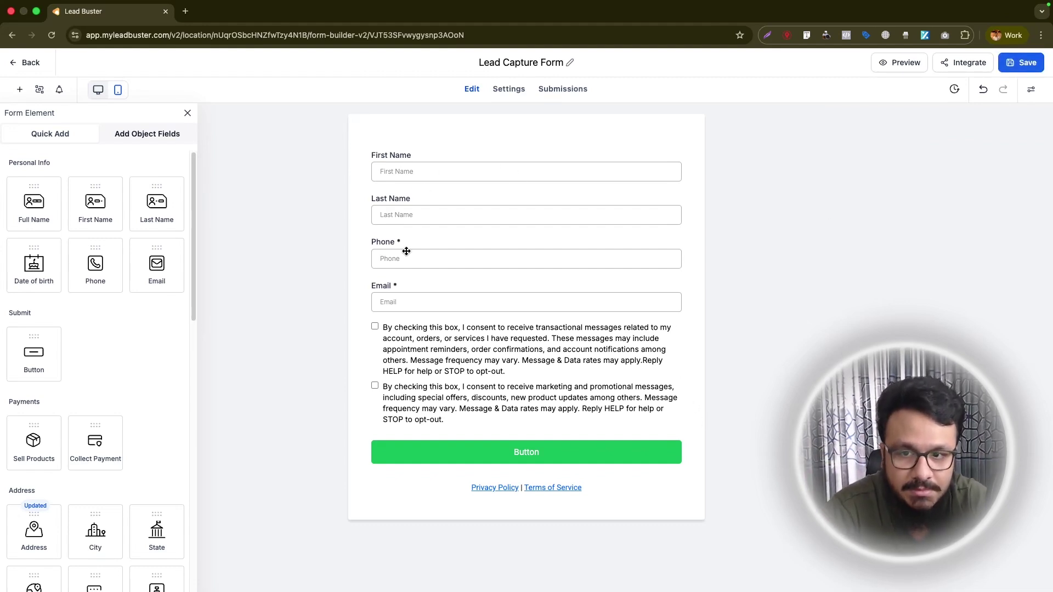
- Move the Email field above the Phone field
{"action": "left_click", "coordinate": [390, 240]}
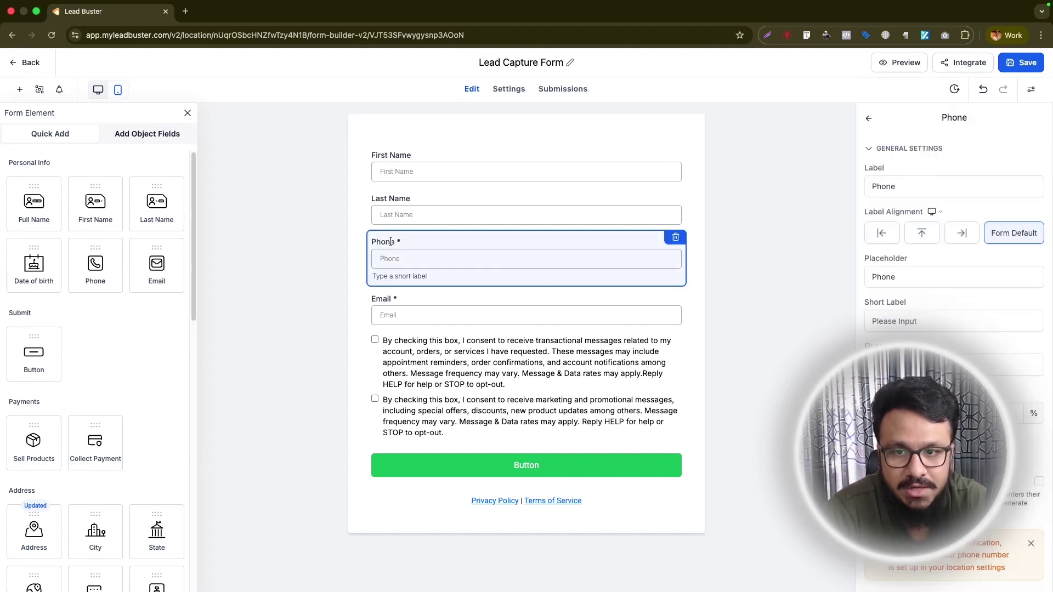
{"action": "key", "text": "Escape"}
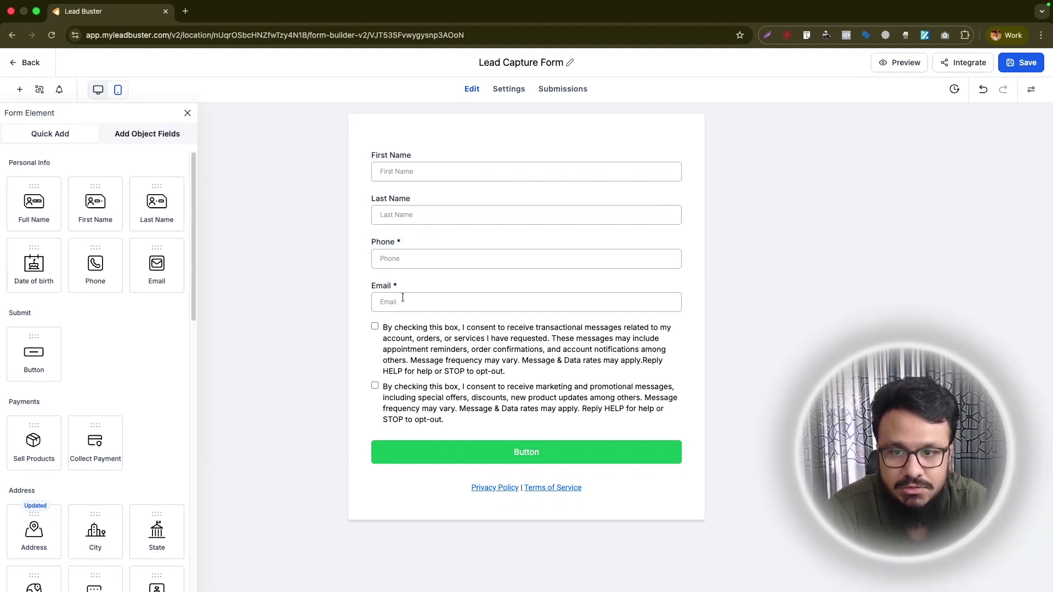
{"action": "left_click_drag", "start_coordinate": [398, 284], "coordinate": [402, 239]}
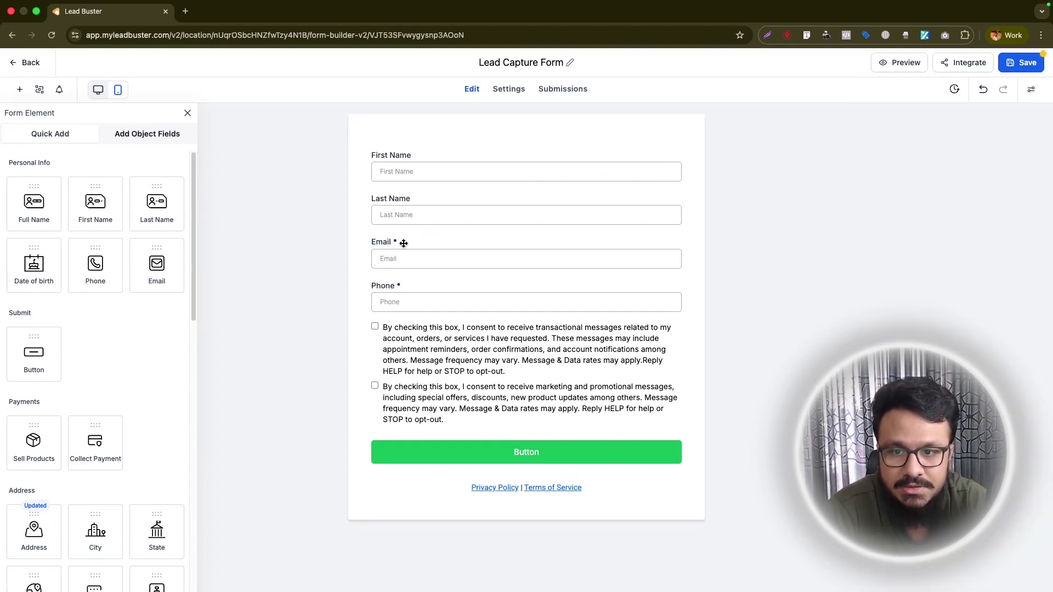
- Delete the consent checkboxes block and the Privacy Policy and Terms links
{"action": "left_click", "coordinate": [469, 355]}
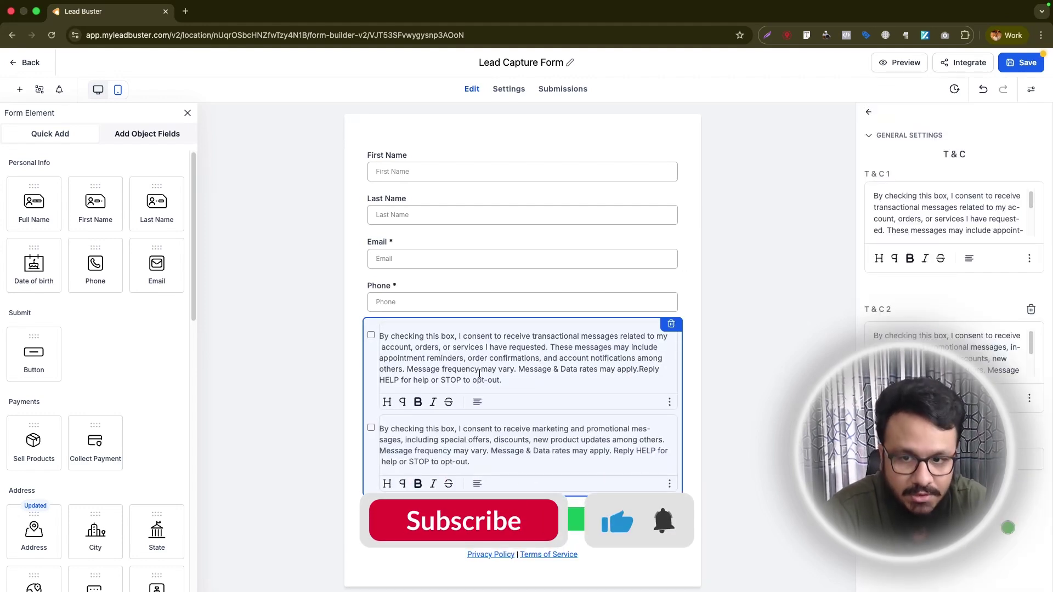
{"action": "left_click", "coordinate": [671, 324]}
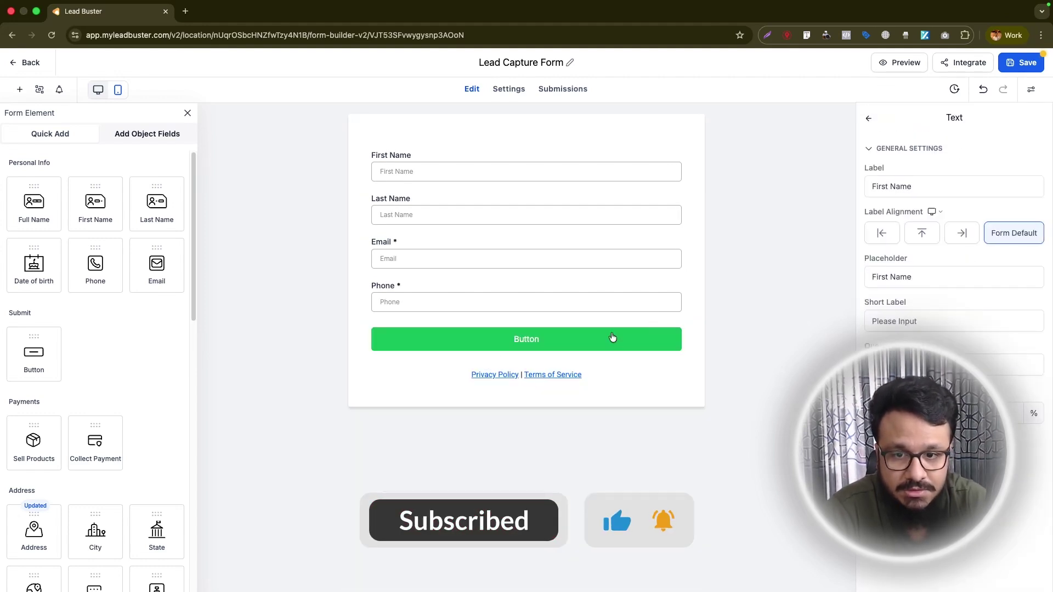
{"action": "left_click", "coordinate": [611, 365]}
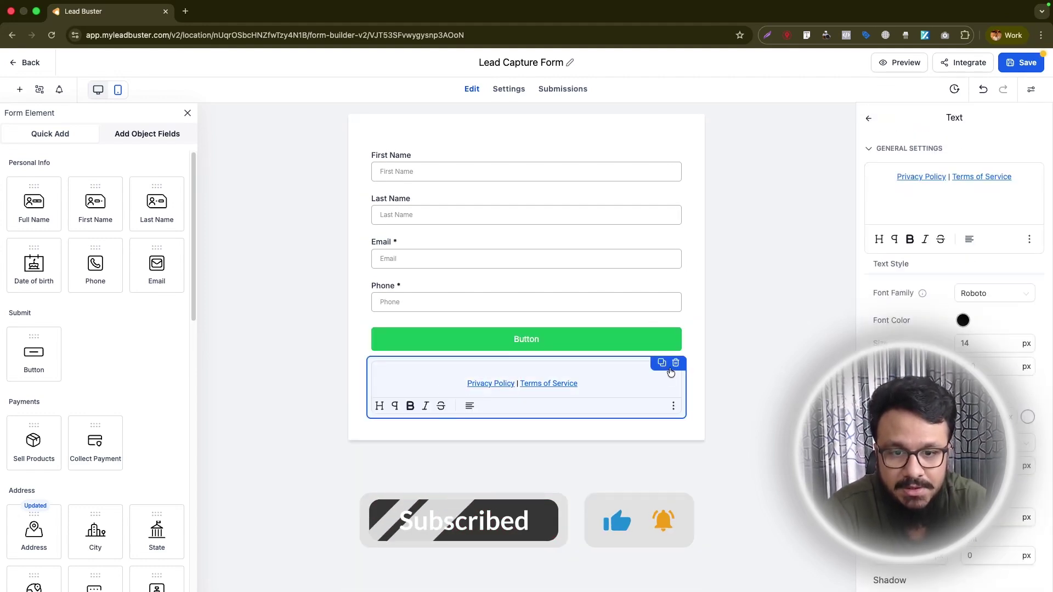
{"action": "left_click", "coordinate": [671, 362]}
- Add the T & C checkbox element below the Phone field and save the form
{"action": "scroll", "coordinate": [153, 363], "scroll_direction": "down", "scroll_amount": 10}
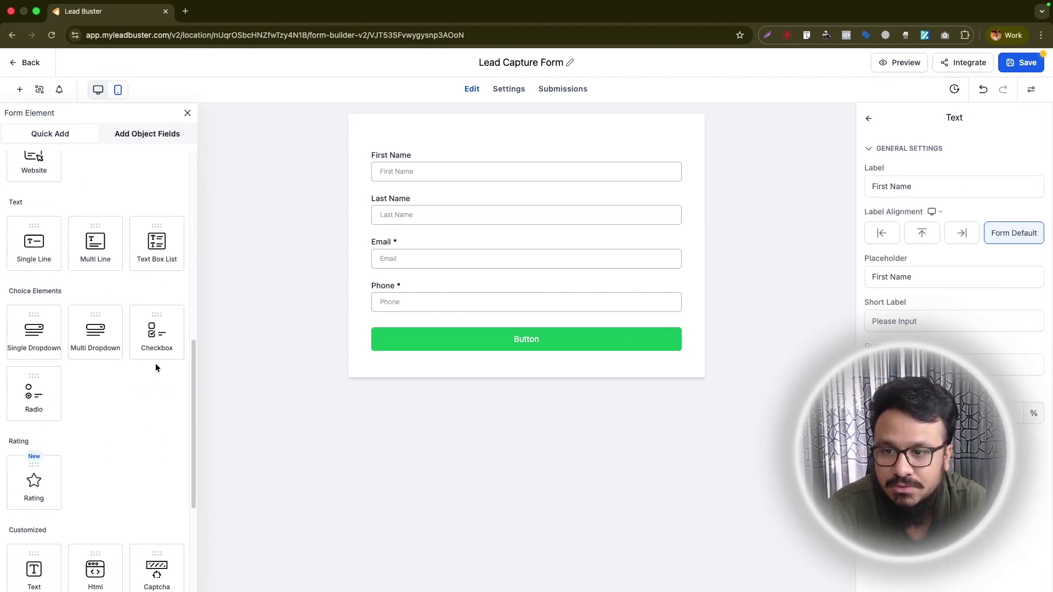
{"action": "scroll", "coordinate": [156, 364], "scroll_direction": "down", "scroll_amount": 5}
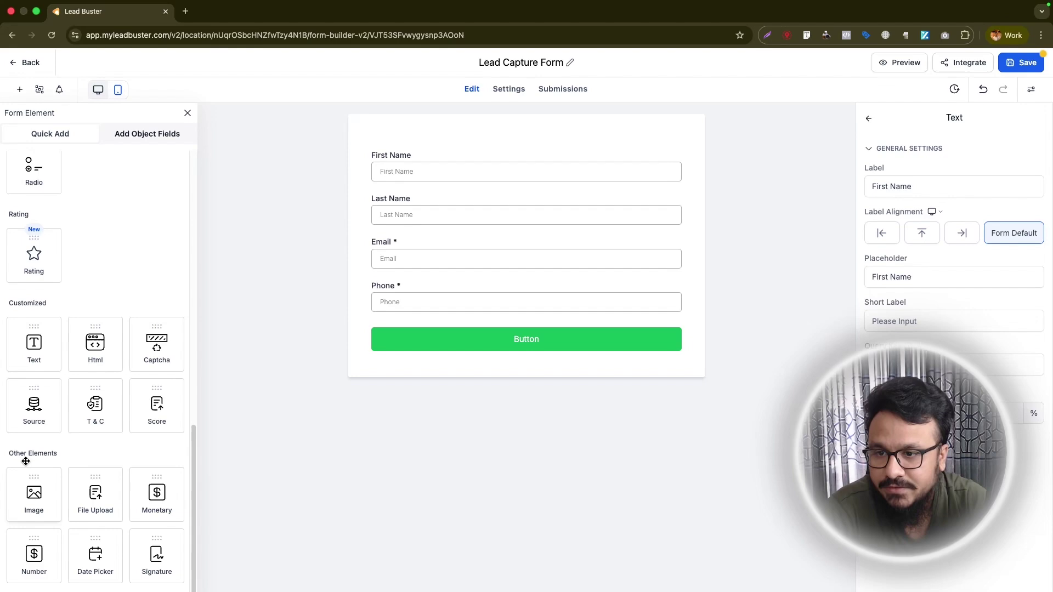
{"action": "scroll", "coordinate": [37, 451], "scroll_direction": "up", "scroll_amount": 5}
{"action": "scroll", "coordinate": [37, 451], "scroll_direction": "up", "scroll_amount": 5}
{"action": "scroll", "coordinate": [36, 451], "scroll_direction": "down", "scroll_amount": 7}
{"action": "scroll", "coordinate": [36, 451], "scroll_direction": "up", "scroll_amount": 5}
{"action": "scroll", "coordinate": [37, 405], "scroll_direction": "up", "scroll_amount": 5}
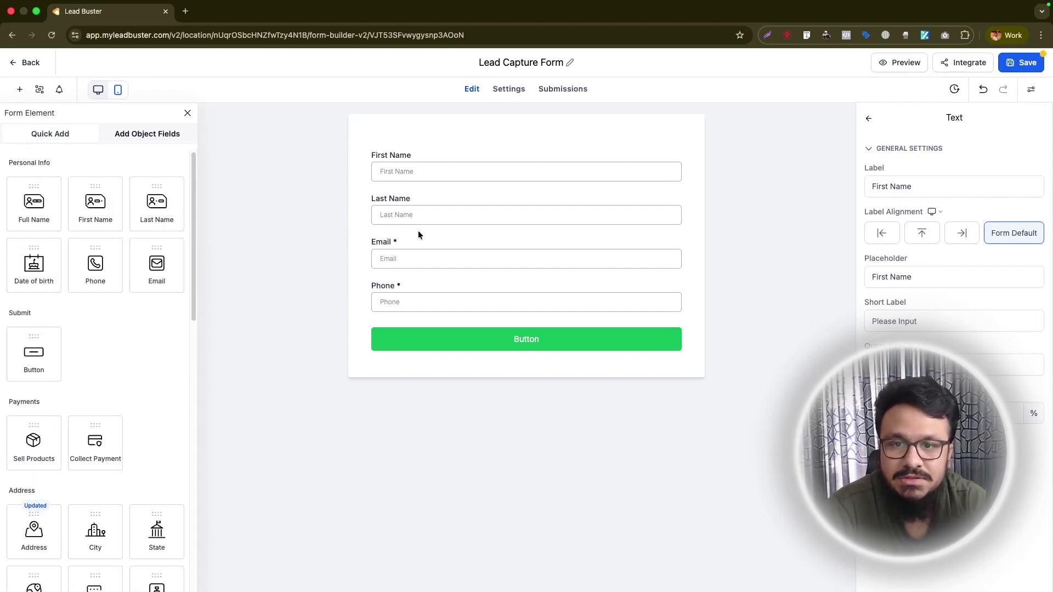
{"action": "scroll", "coordinate": [157, 256], "scroll_direction": "down", "scroll_amount": 10}
{"action": "left_click_drag", "start_coordinate": [101, 400], "coordinate": [460, 336]}
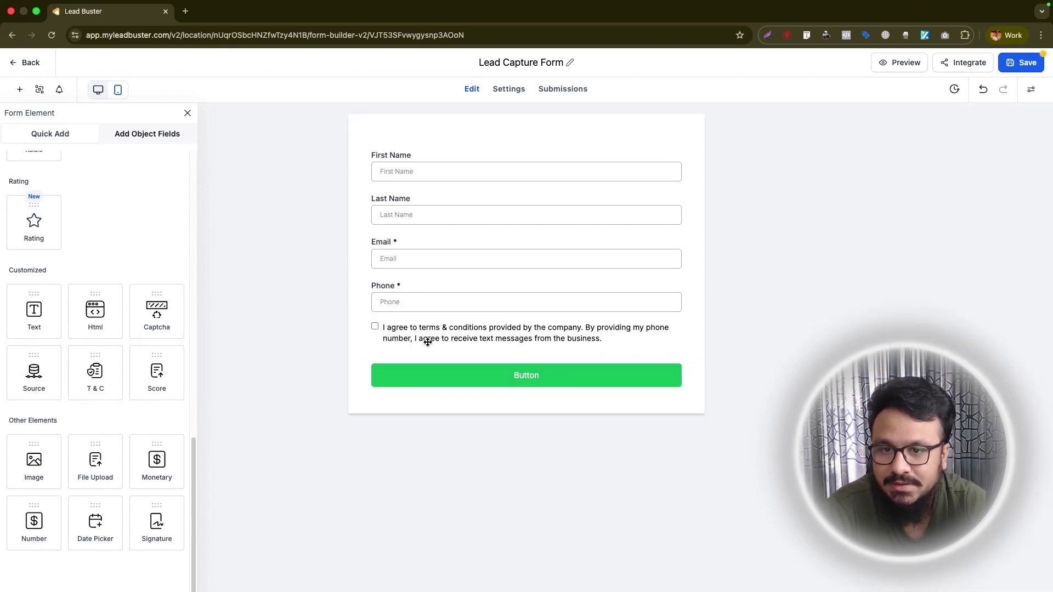
{"action": "left_click", "coordinate": [421, 336]}
{"action": "left_click", "coordinate": [1015, 61]}
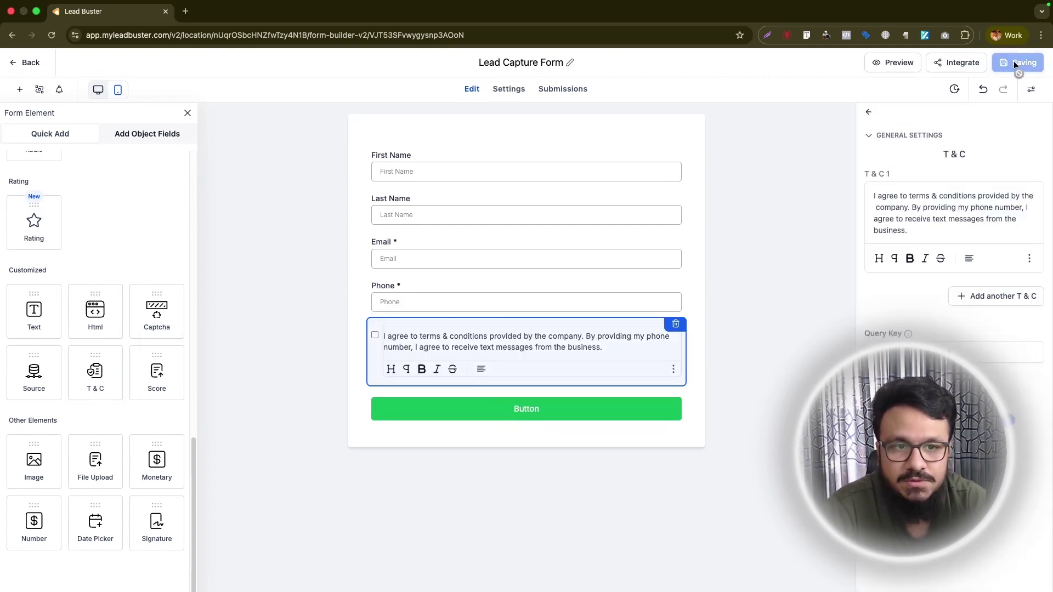
{"action": "left_click", "coordinate": [868, 110]}
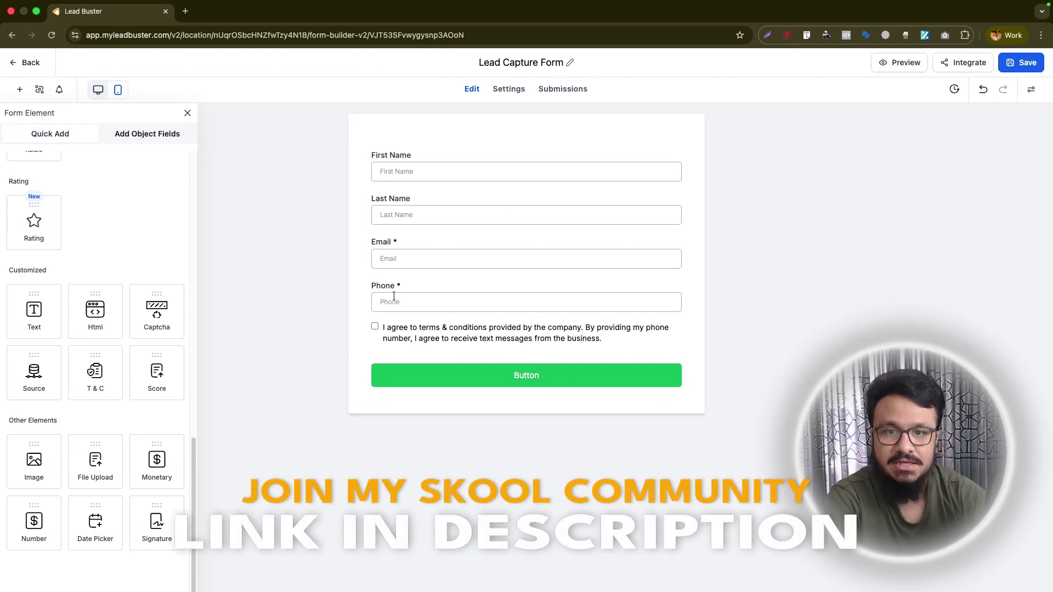
{"action": "scroll", "coordinate": [122, 383], "scroll_direction": "up", "scroll_amount": 15}
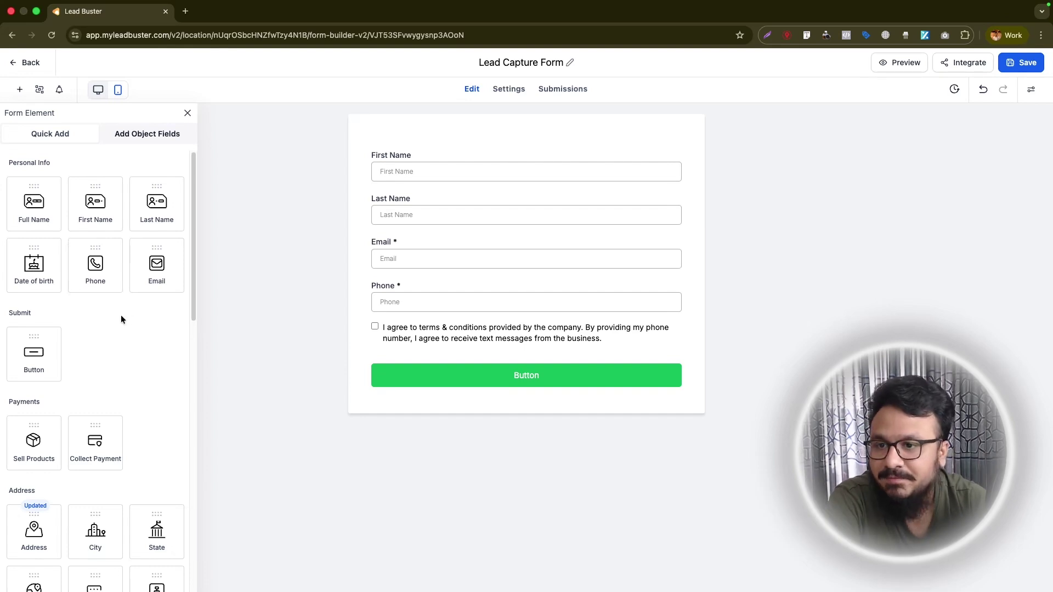
{"action": "scroll", "coordinate": [81, 345], "scroll_direction": "down", "scroll_amount": 6}
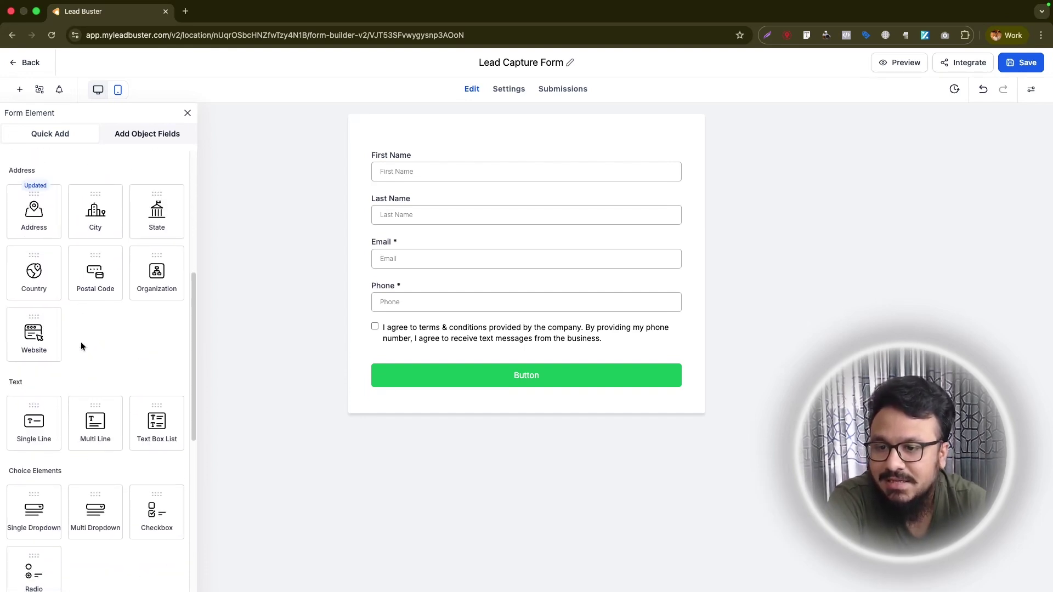
{"action": "left_click", "coordinate": [670, 329]}
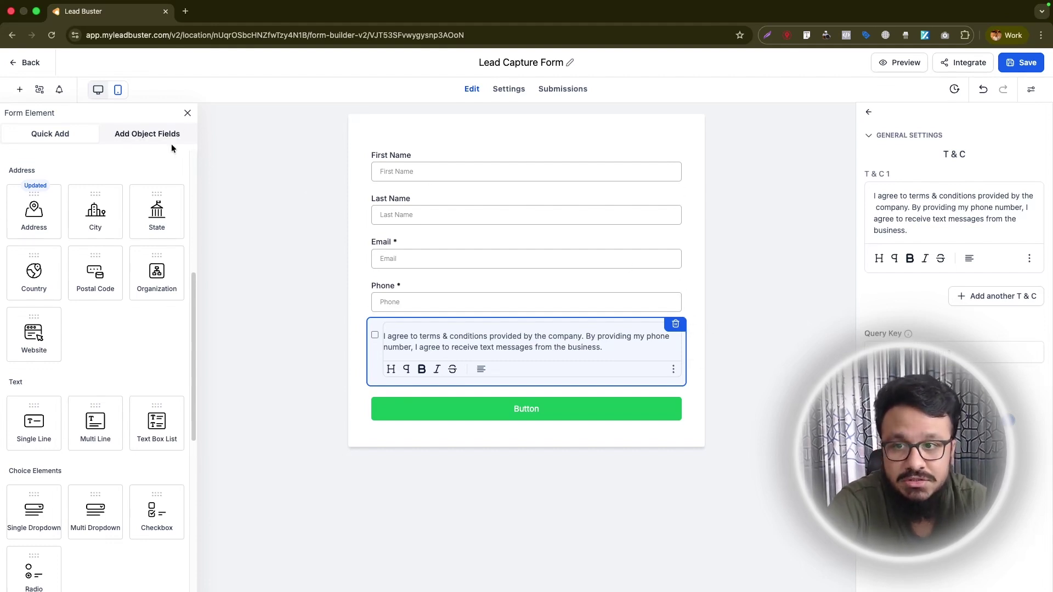
{"action": "scroll", "coordinate": [112, 255], "scroll_direction": "up", "scroll_amount": 5}
{"action": "scroll", "coordinate": [118, 329], "scroll_direction": "down", "scroll_amount": 10}
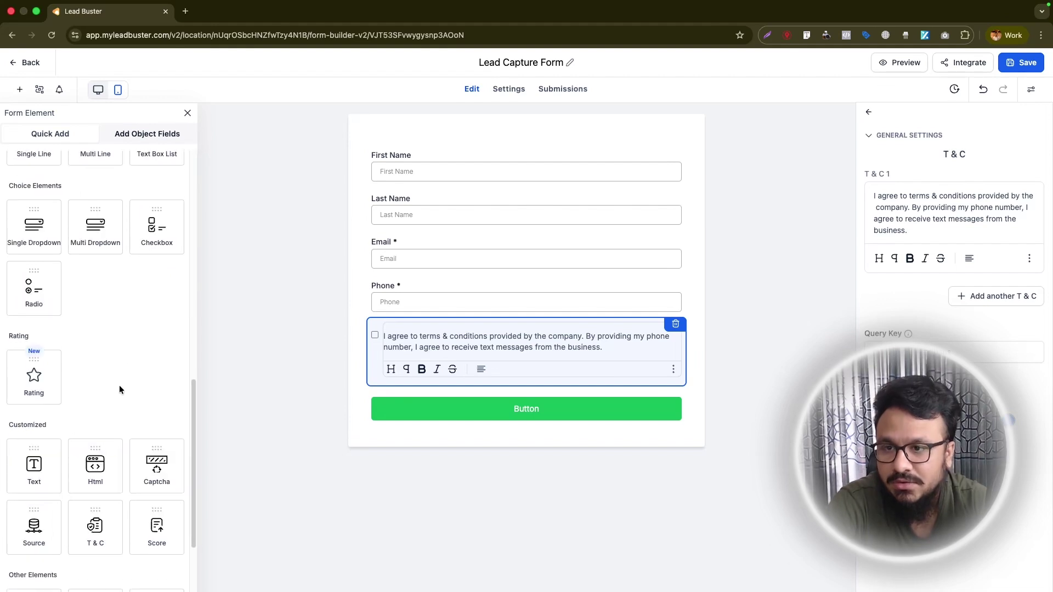
{"action": "scroll", "coordinate": [66, 307], "scroll_direction": "up", "scroll_amount": 3}
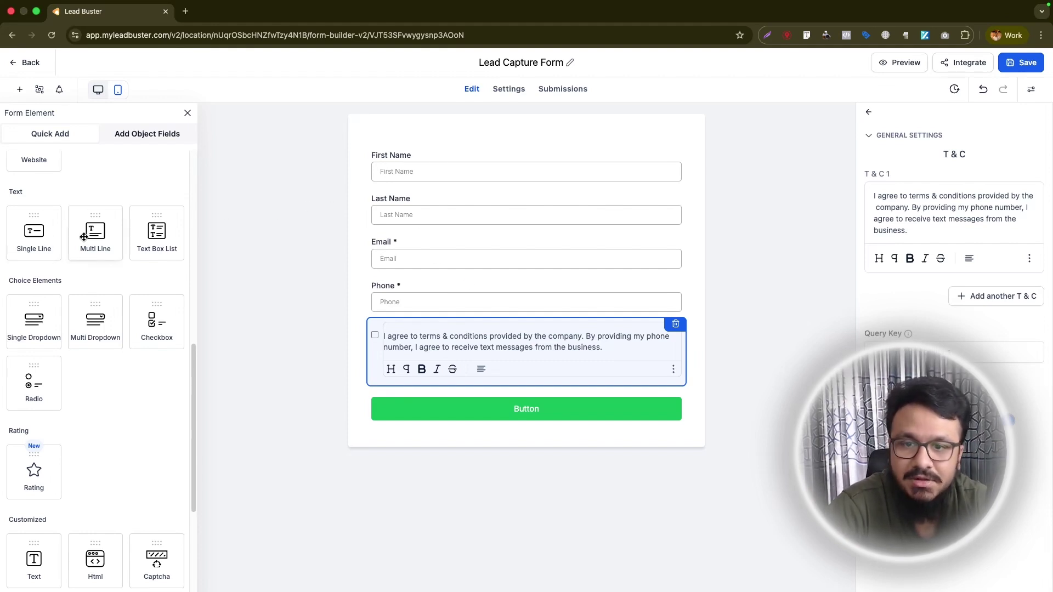
- Add a multi-line text field above the terms checkbox, labelled 'Please describe your project'
{"action": "left_click_drag", "start_coordinate": [84, 237], "coordinate": [409, 337]}
{"action": "left_click_drag", "start_coordinate": [943, 185], "coordinate": [821, 179]}
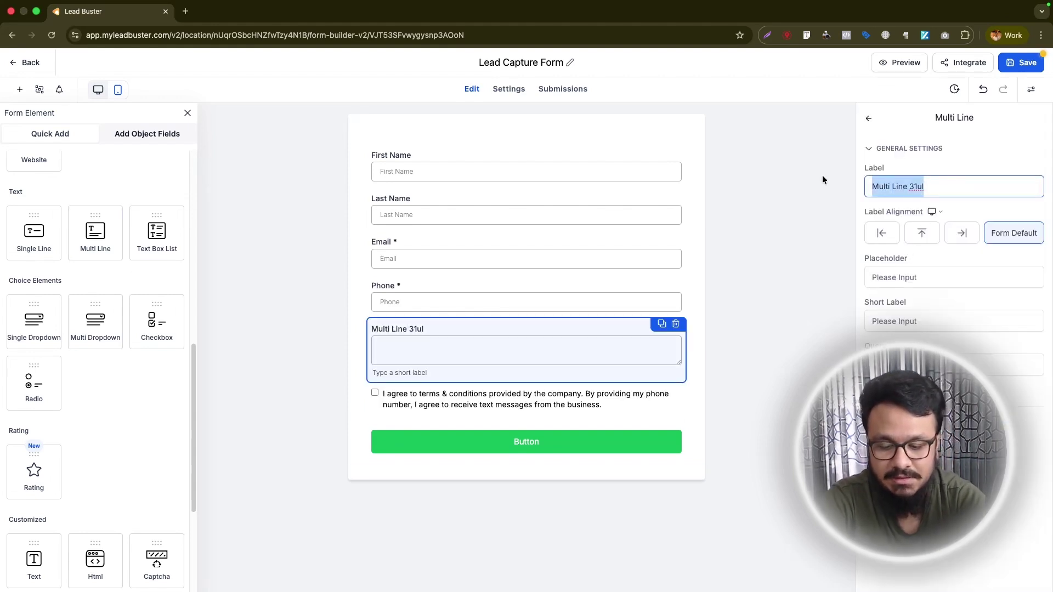
{"action": "type", "text": "Please describe your project"}
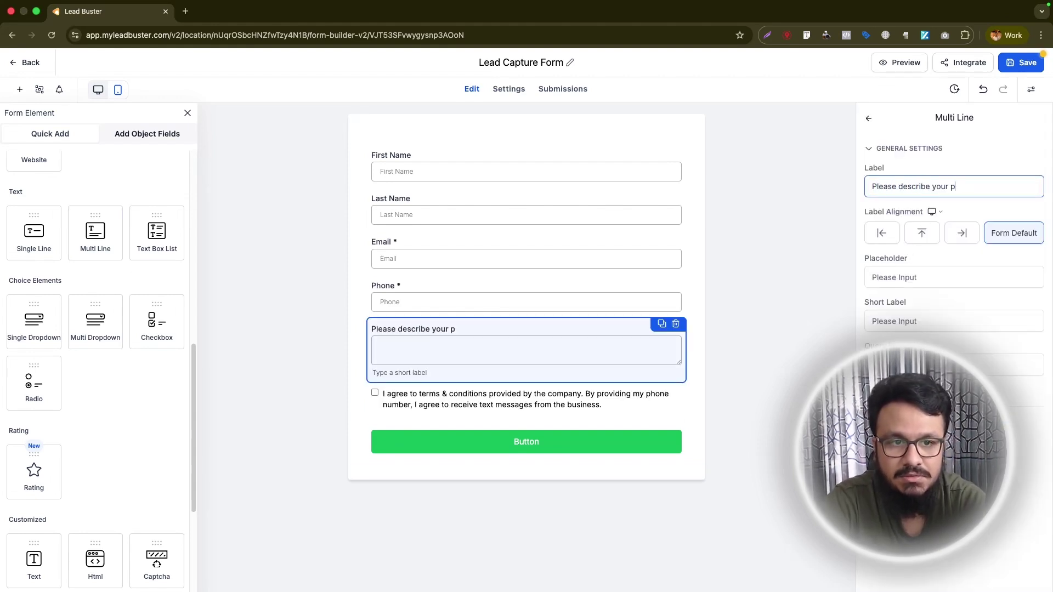
{"action": "left_click", "coordinate": [1021, 63]}
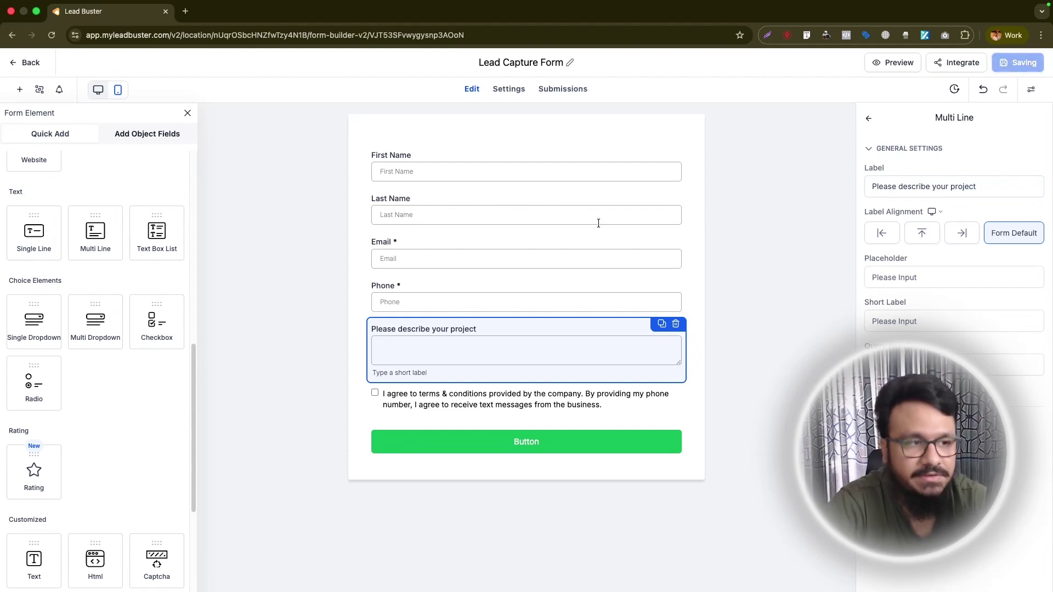
{"action": "left_click", "coordinate": [932, 364]}
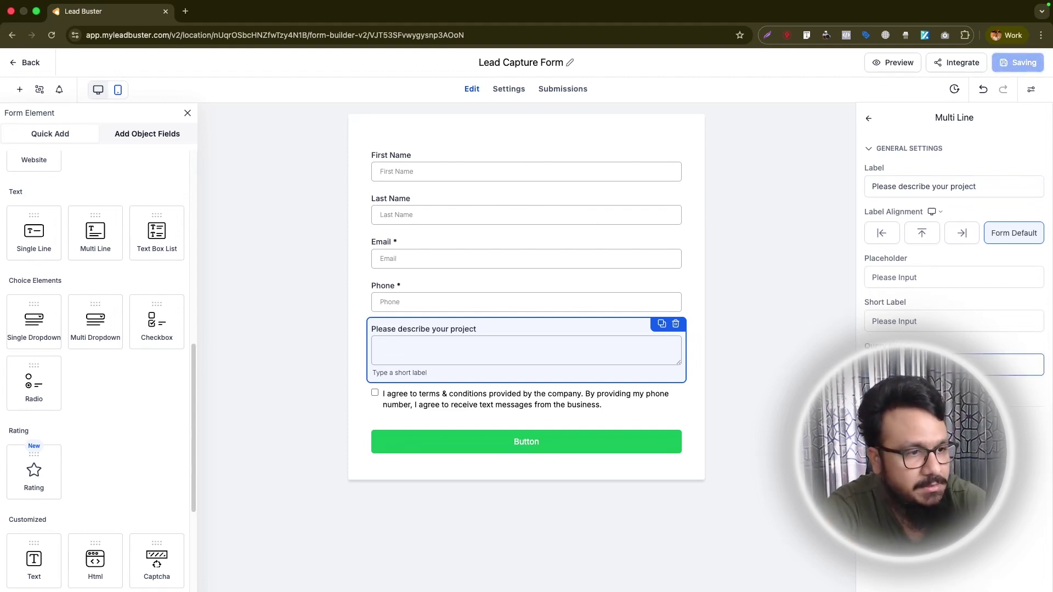
{"action": "left_click", "coordinate": [738, 357]}
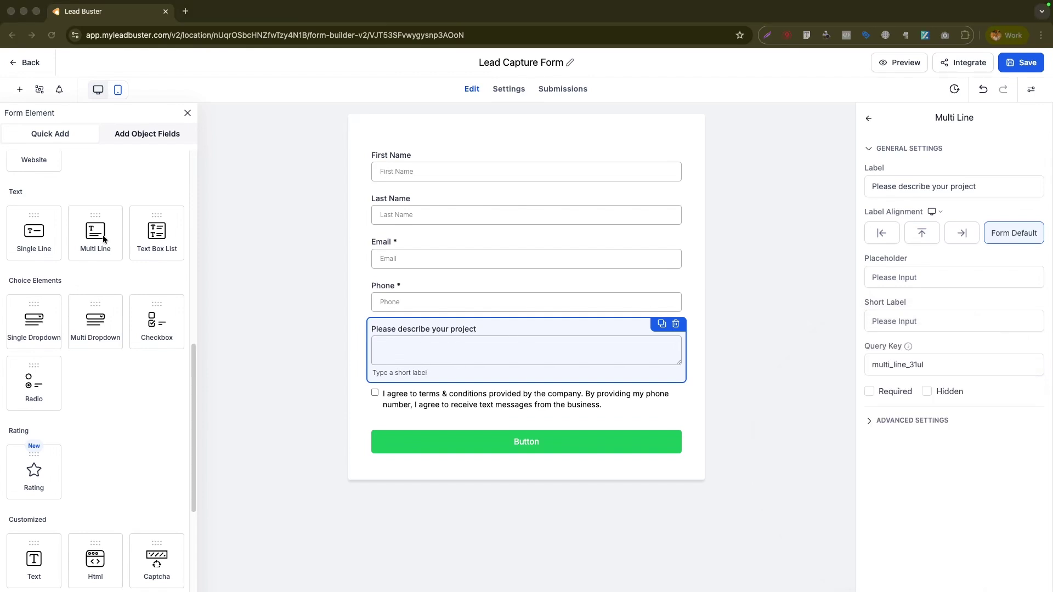
- Tick the project description field's Required checkbox, then untick it again
{"action": "left_click", "coordinate": [994, 190]}
{"action": "left_click_drag", "start_coordinate": [990, 186], "coordinate": [871, 186]}
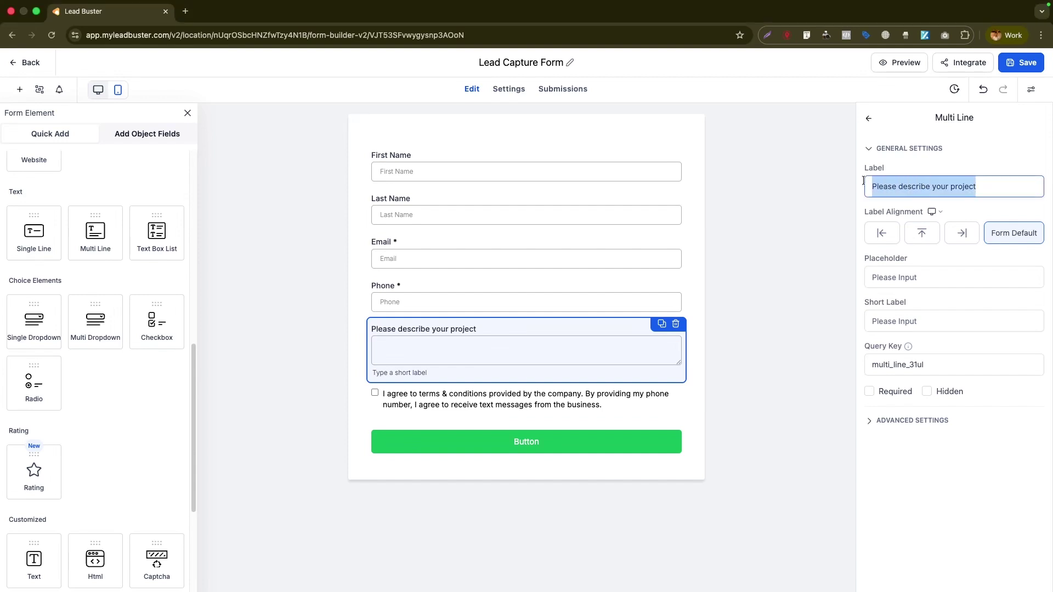
{"action": "left_click", "coordinate": [870, 392]}
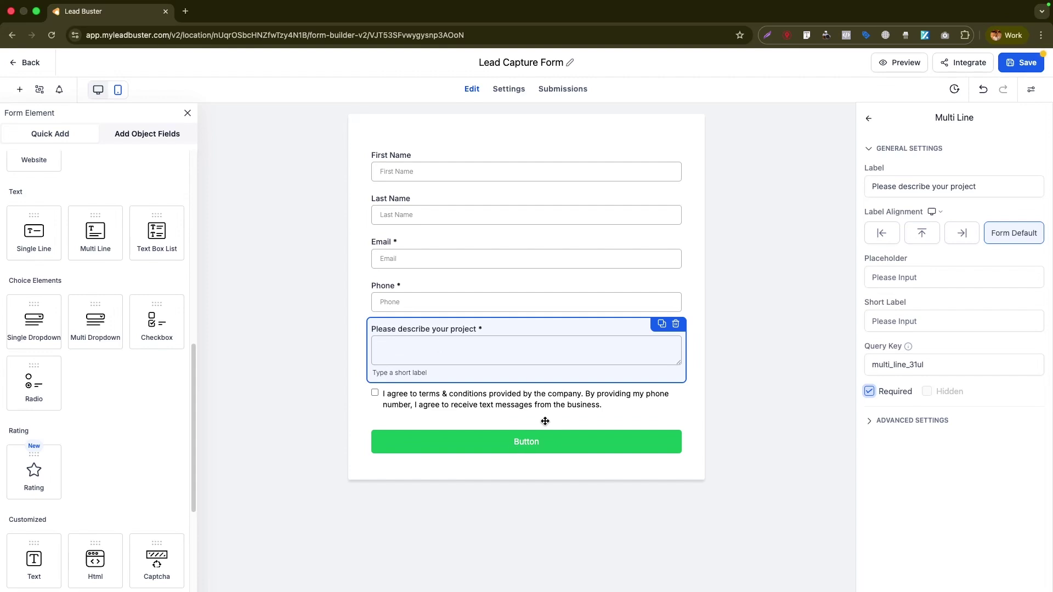
{"action": "left_click", "coordinate": [869, 392]}
- Make the project description field required again, then view the Skool Calendar and Classroom pages
{"action": "left_click", "coordinate": [869, 391]}
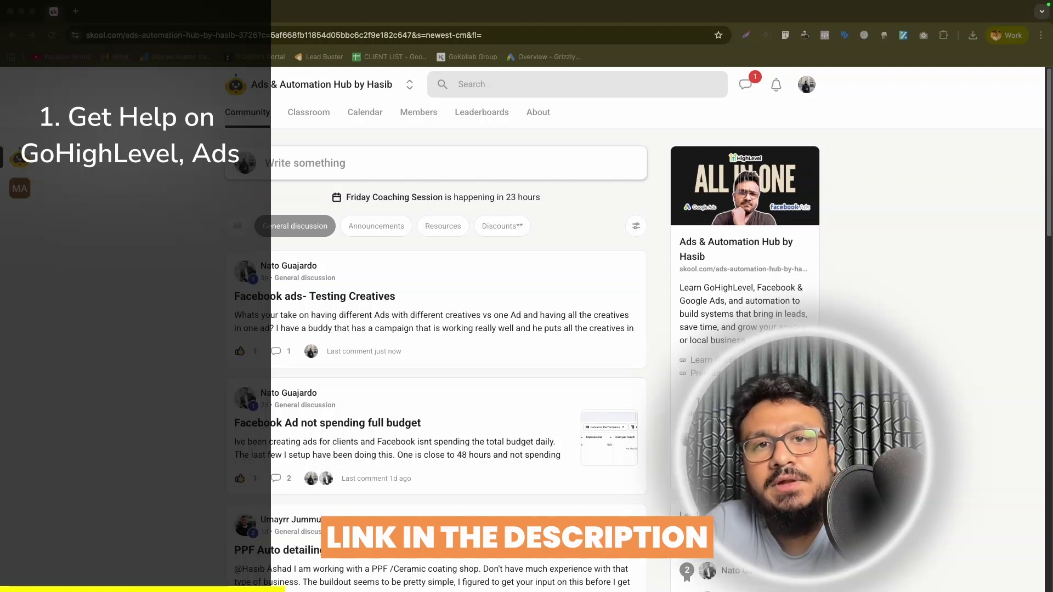
{"action": "left_click", "coordinate": [365, 112]}
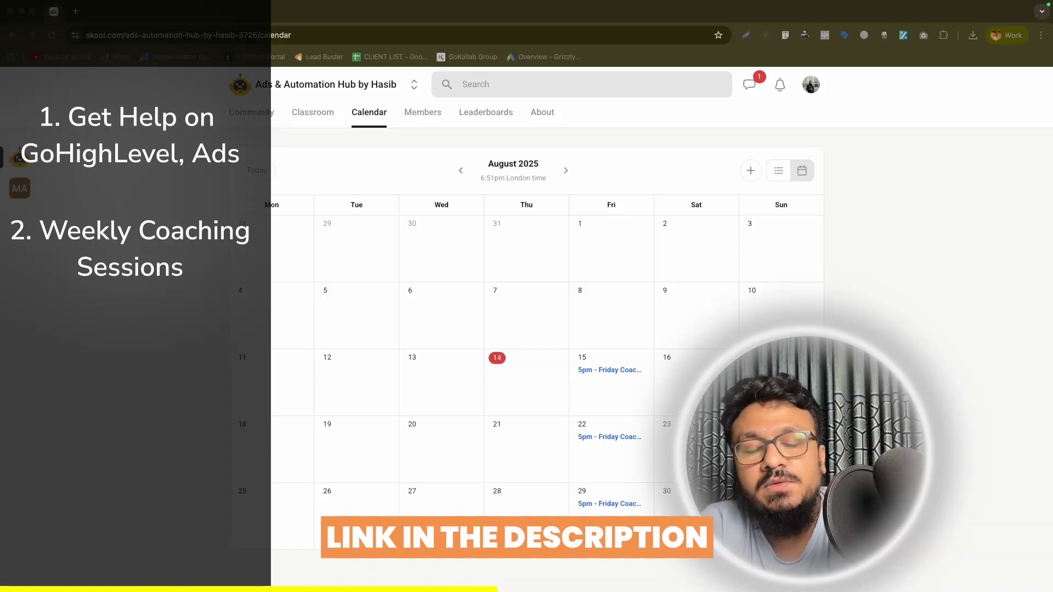
{"action": "left_click", "coordinate": [312, 112]}
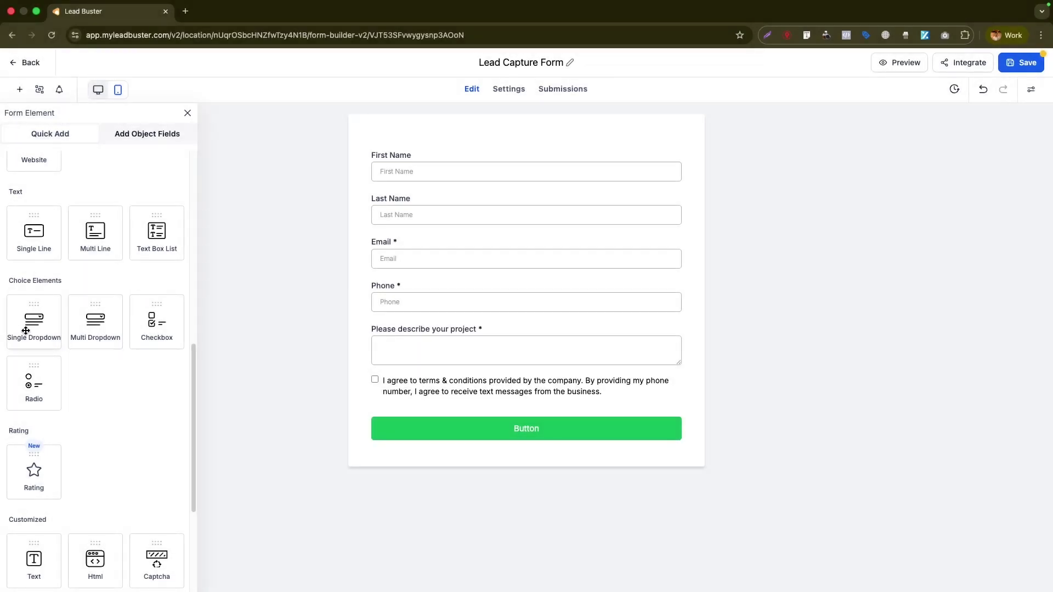
- Add a radio question 'How would you like to pay?' with Paypal, Cash, Credit Card and Other
{"action": "left_click_drag", "start_coordinate": [43, 388], "coordinate": [470, 386]}
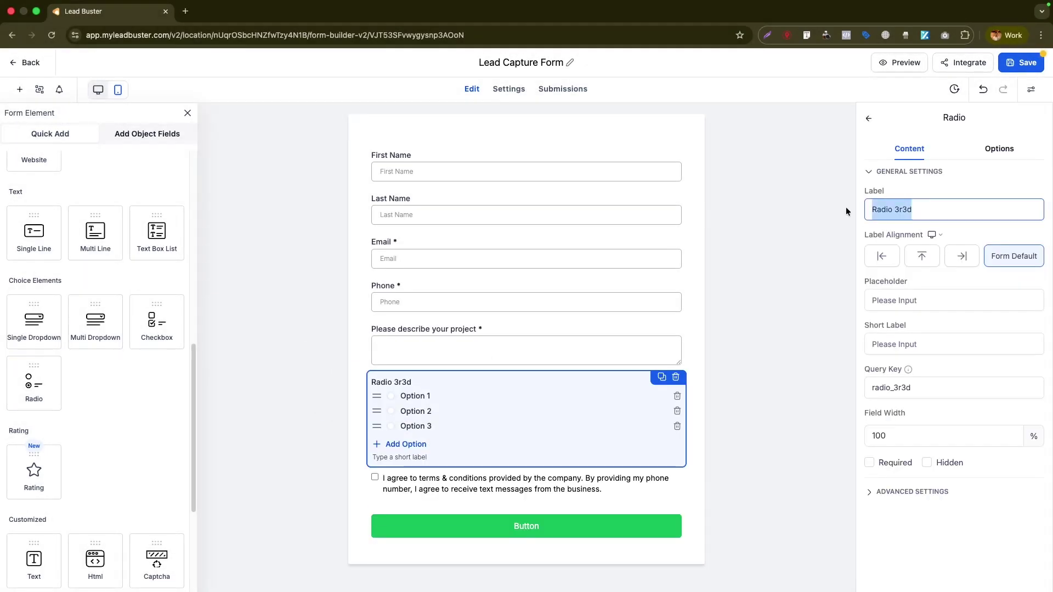
{"action": "type", "text": "How would you like to pay?"}
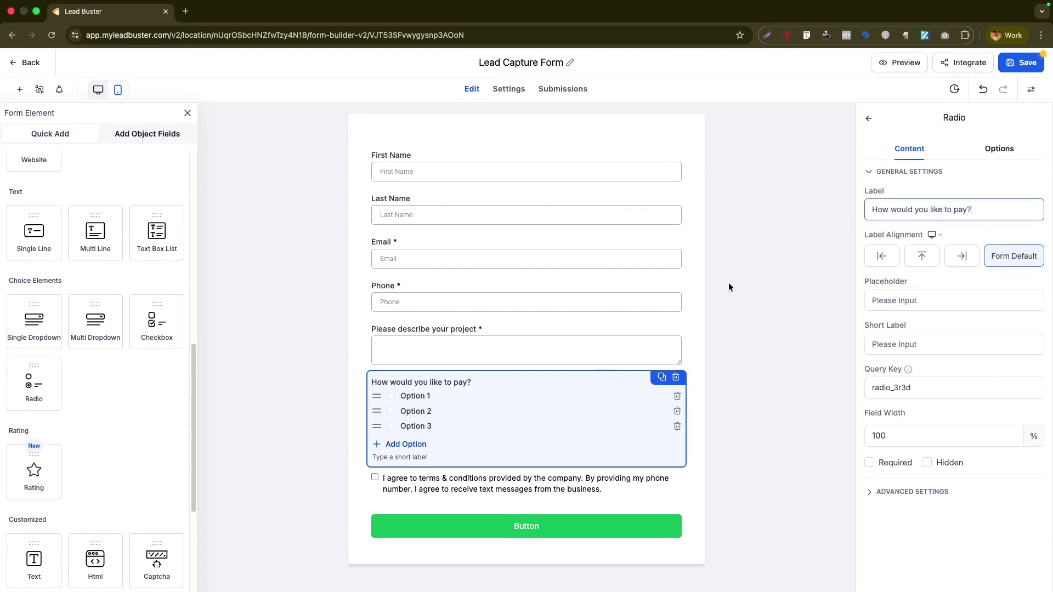
{"action": "left_click", "coordinate": [999, 149]}
{"action": "type", "text": "Paypal"}
{"action": "key", "text": "Tab"}
{"action": "type", "text": "Cash"}
{"action": "key", "text": "Tab"}
{"action": "type", "text": "Credit Card"}
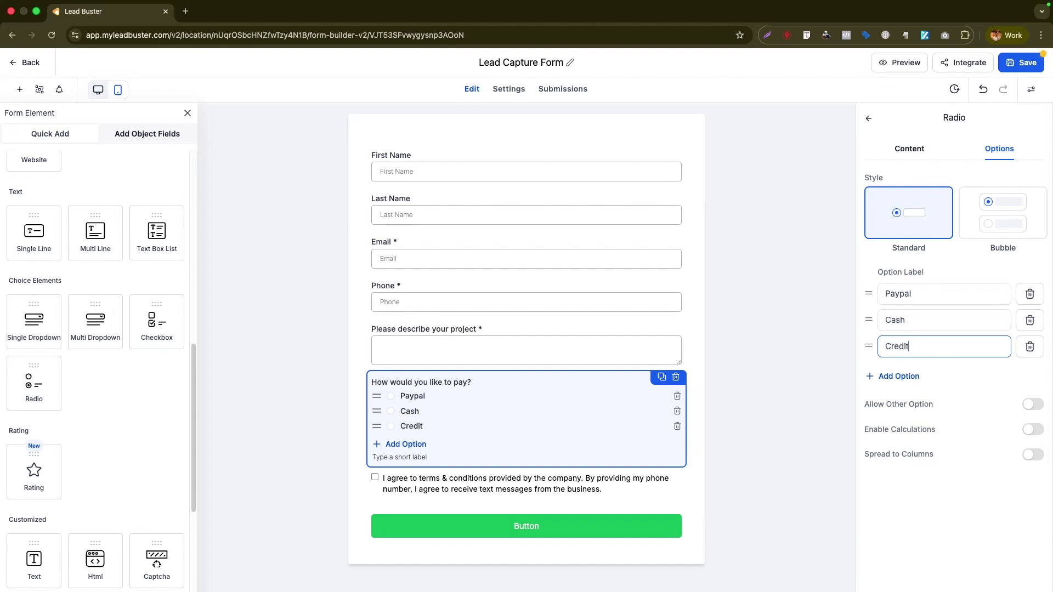
{"action": "left_click", "coordinate": [909, 374]}
{"action": "type", "text": "Other"}
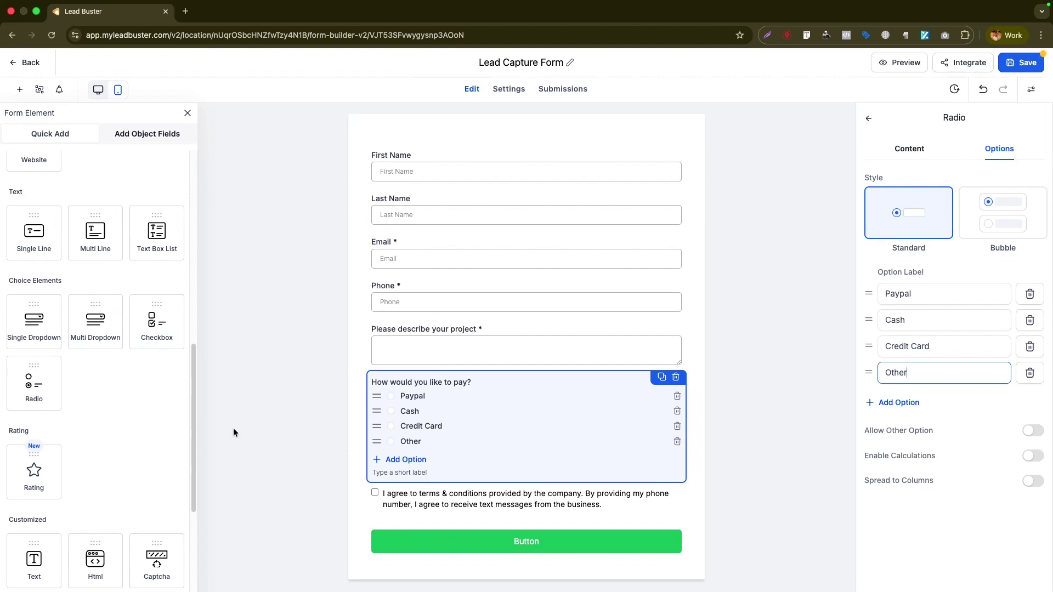
{"action": "scroll", "coordinate": [141, 388], "scroll_direction": "down", "scroll_amount": 1}
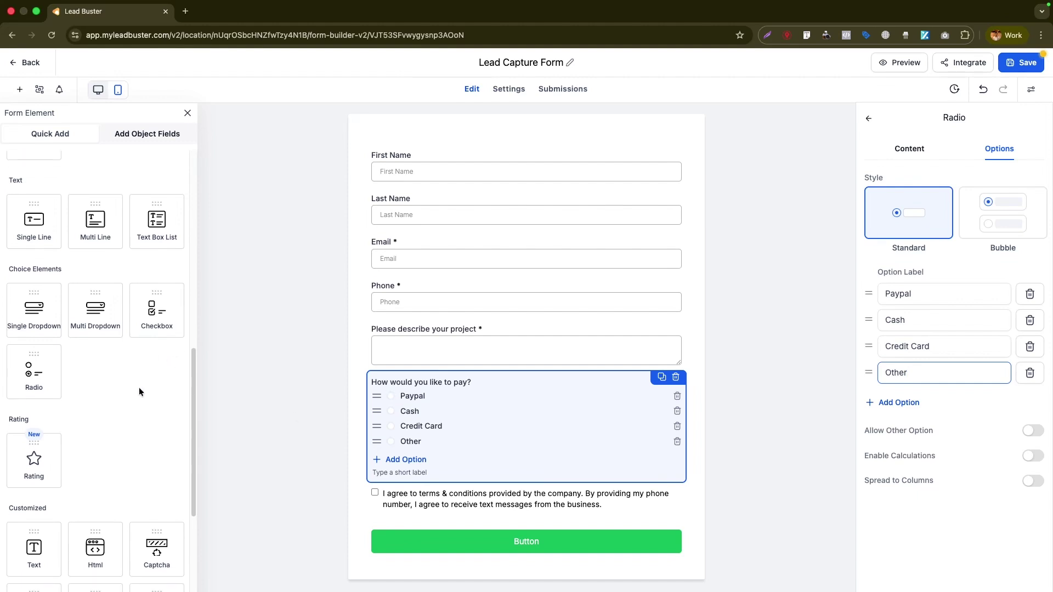
- Add a checkbox question 'What features would you like?' with Painting, Remodeling and Cleaning options
{"action": "left_click", "coordinate": [132, 316]}
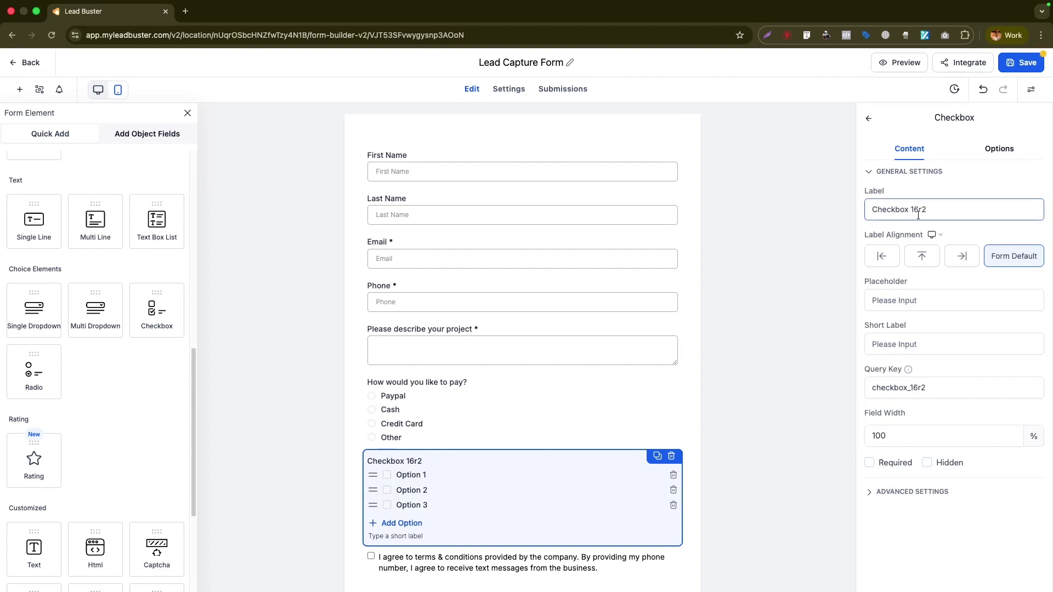
{"action": "triple_click", "coordinate": [937, 215]}
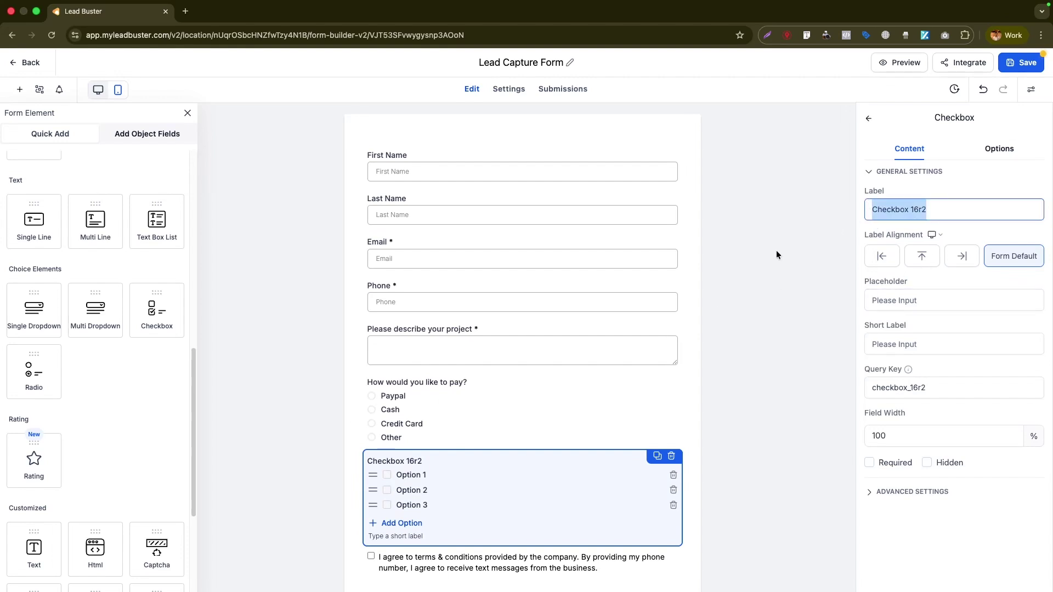
{"action": "type", "text": "Wha"}
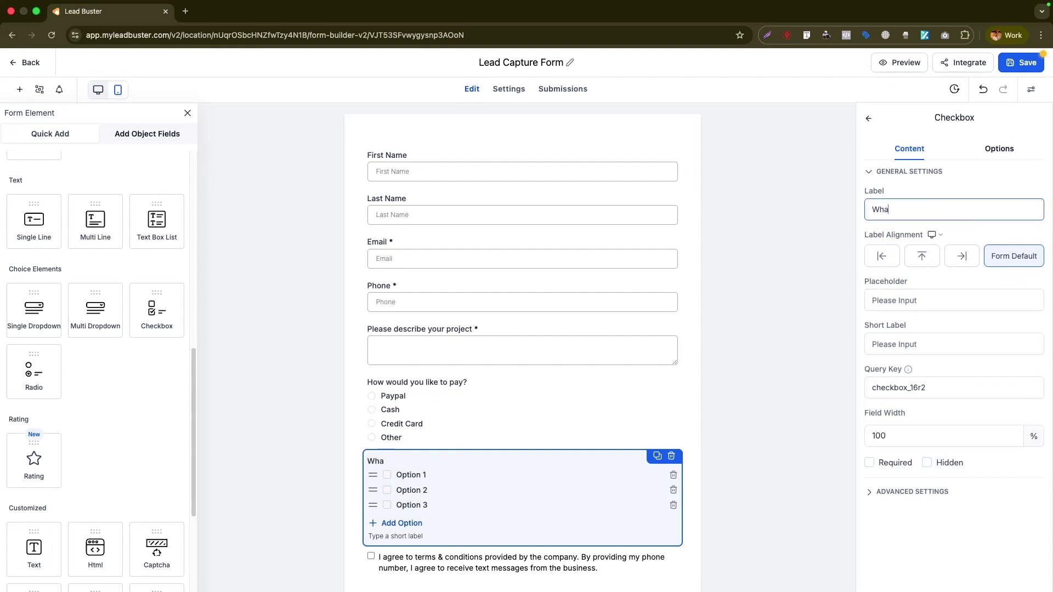
{"action": "type", "text": "t features would you like?"}
{"action": "left_click", "coordinate": [999, 148]}
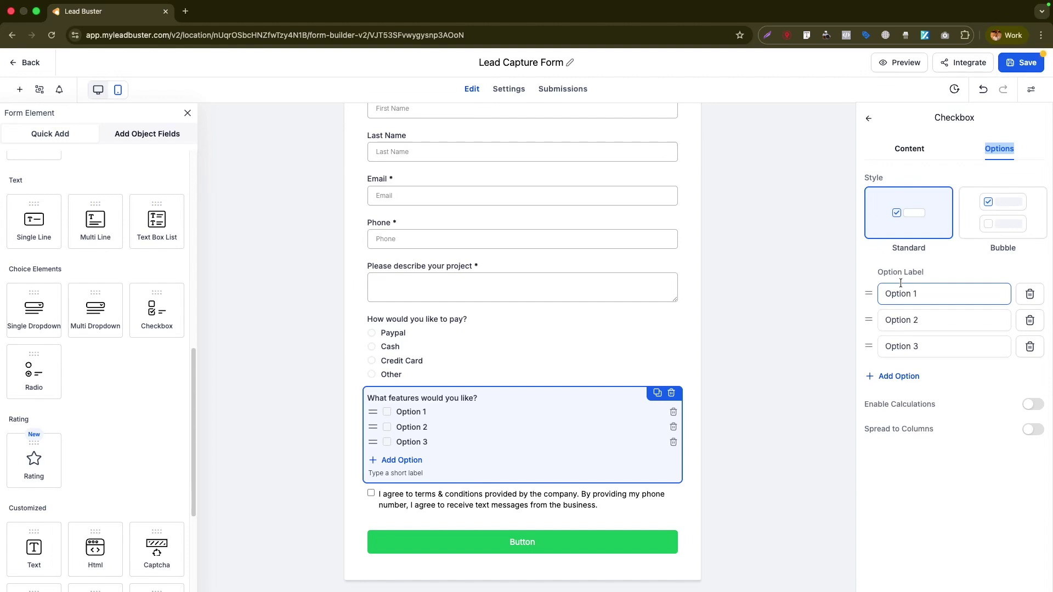
{"action": "triple_click", "coordinate": [939, 299]}
{"action": "type", "text": "Painting"}
{"action": "key", "text": "Tab"}
{"action": "type", "text": "Remodeling"}
{"action": "key", "text": "Tab"}
{"action": "type", "text": "Cleaning"}
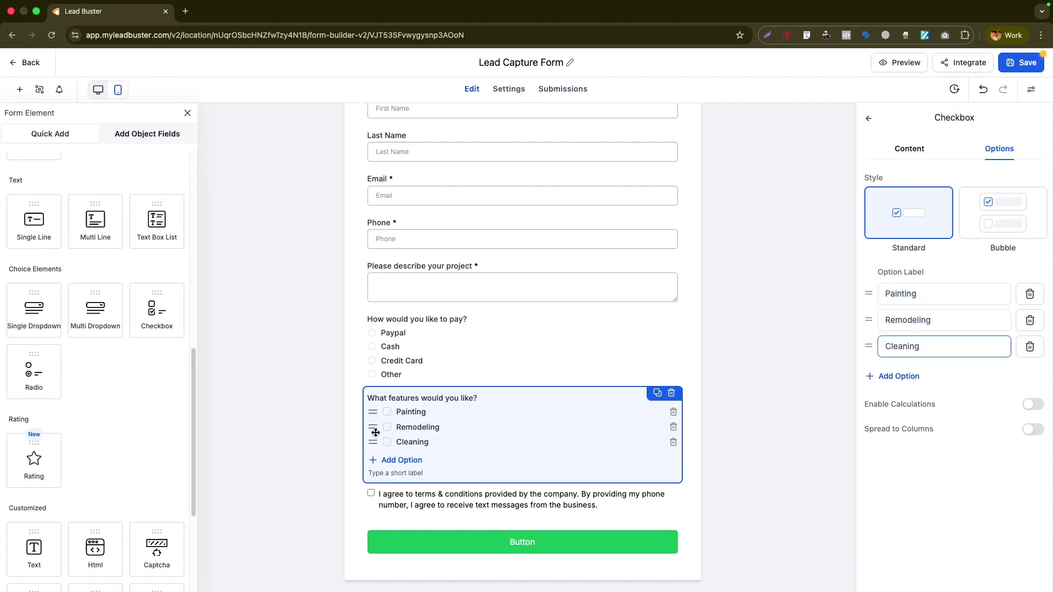
- Save the form with the new questions
{"action": "left_click", "coordinate": [1026, 60]}
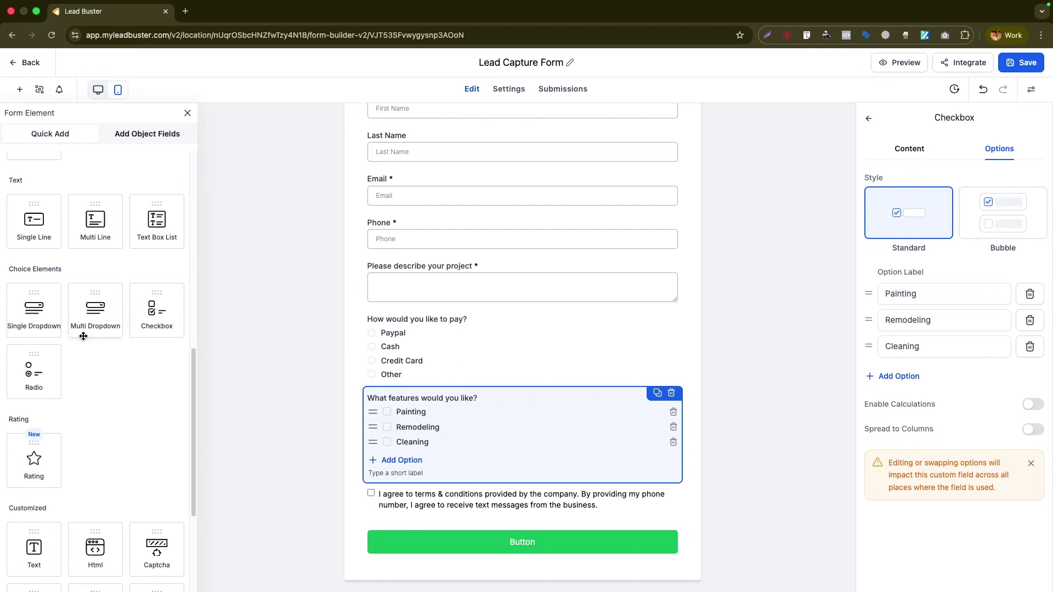
{"action": "scroll", "coordinate": [82, 334], "scroll_direction": "up", "scroll_amount": 7}
{"action": "scroll", "coordinate": [478, 301], "scroll_direction": "up", "scroll_amount": 2}
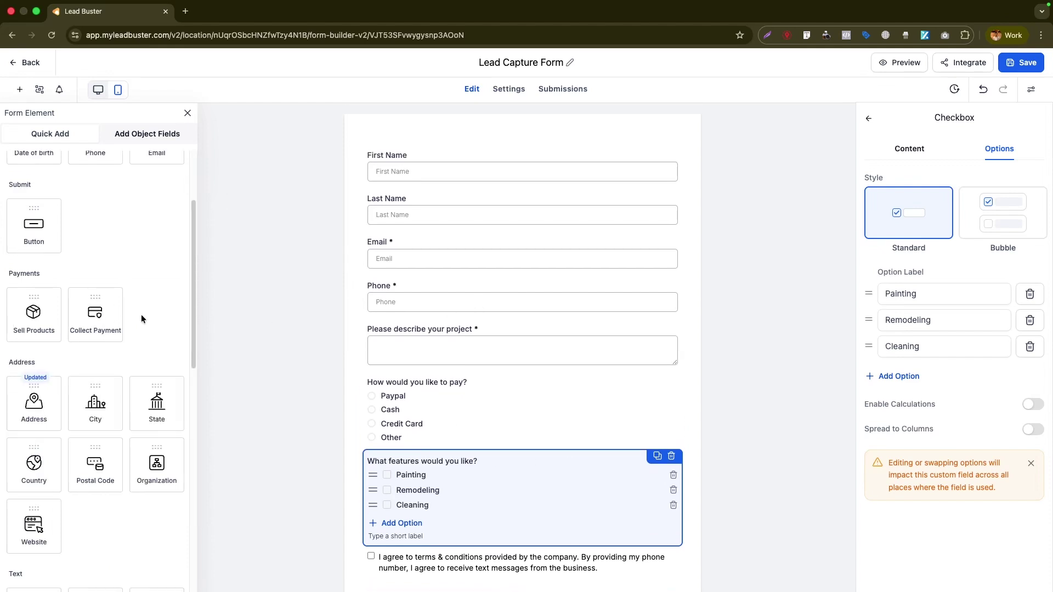
{"action": "scroll", "coordinate": [144, 307], "scroll_direction": "up", "scroll_amount": 3}
- Review the project description, payment and features fields' settings, then save the Lead Capture Form
{"action": "left_click", "coordinate": [147, 134]}
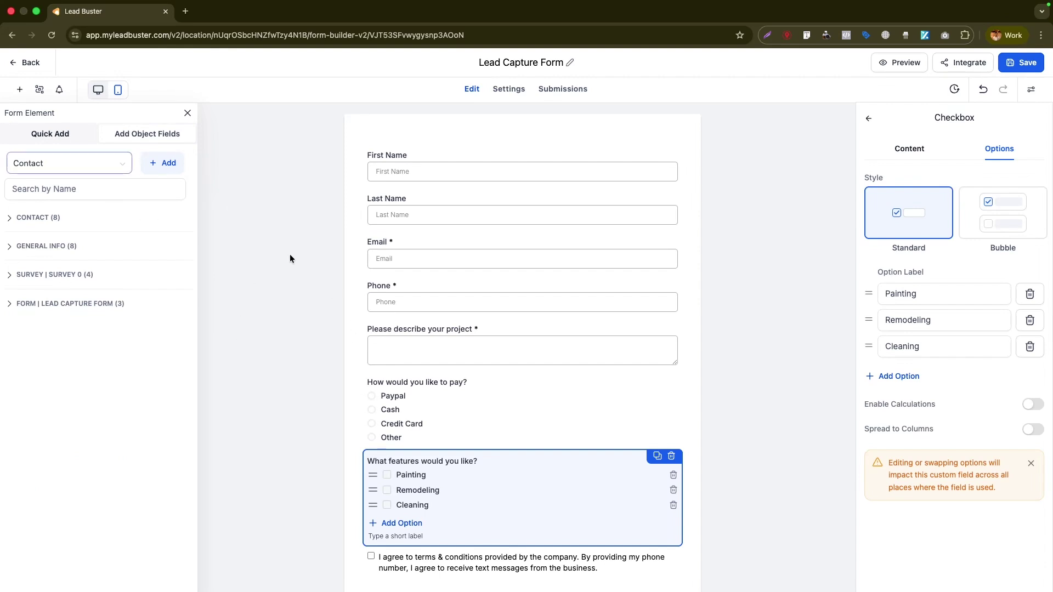
{"action": "left_click", "coordinate": [398, 331]}
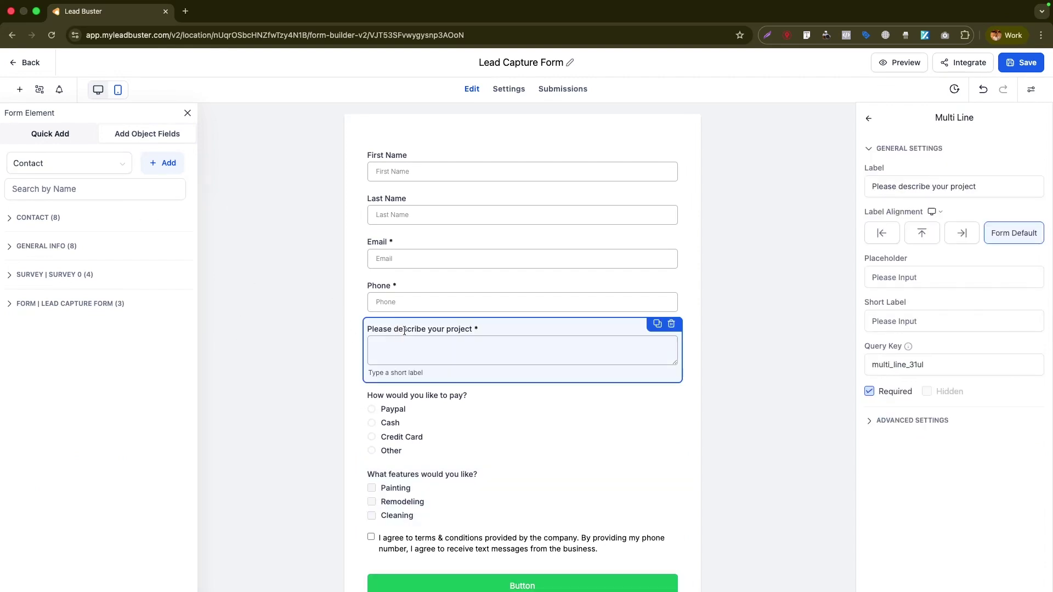
{"action": "left_click", "coordinate": [410, 400]}
{"action": "left_click", "coordinate": [401, 487]}
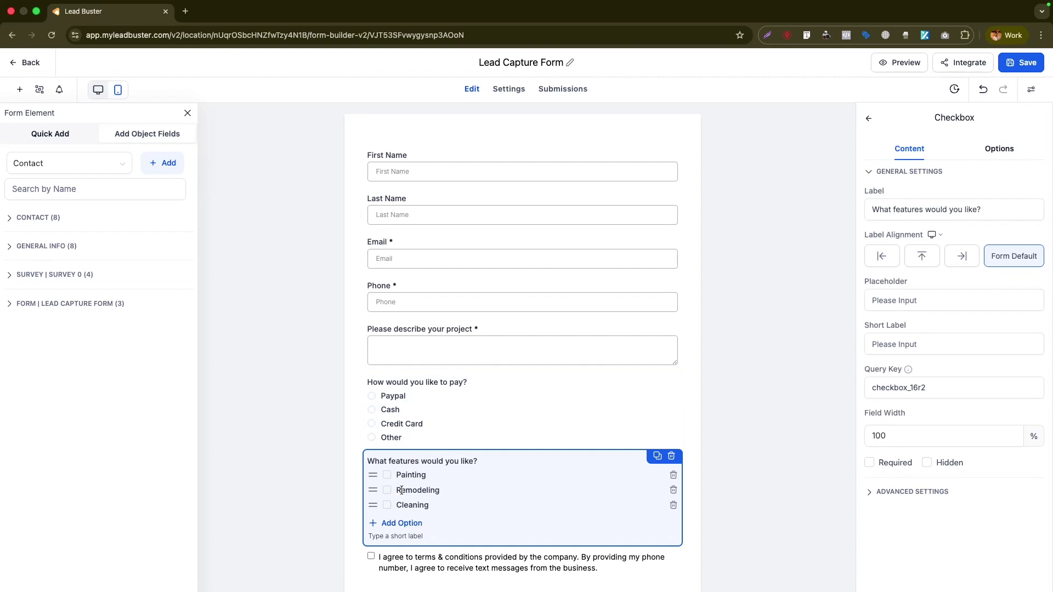
{"action": "scroll", "coordinate": [391, 466], "scroll_direction": "down", "scroll_amount": 2}
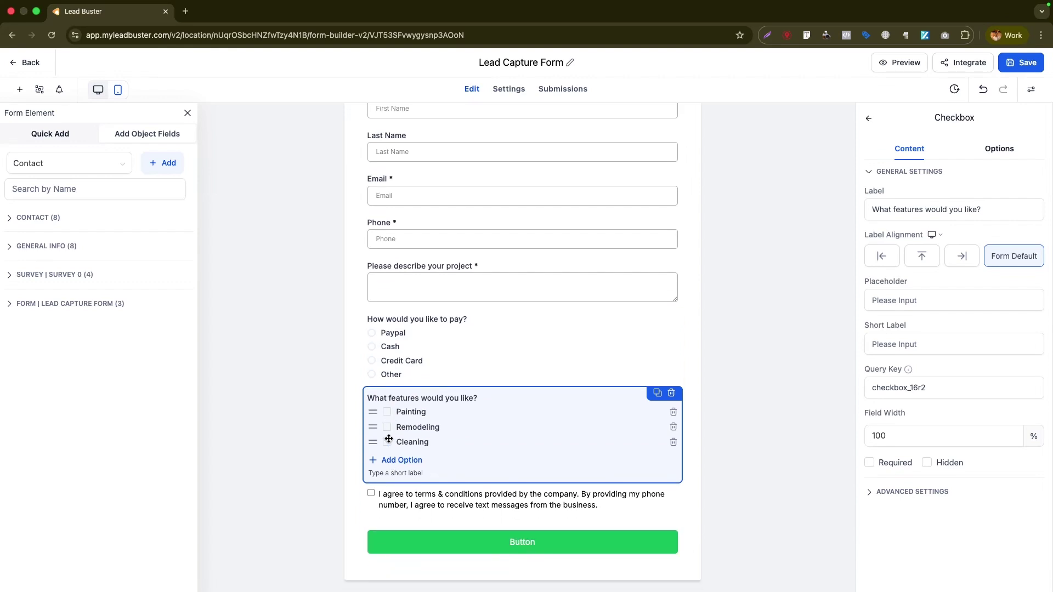
{"action": "left_click", "coordinate": [1019, 67]}
- Filter Custom Fields to the Lead Capture Form folder, then reopen the Lead Capture Form
{"action": "left_click", "coordinate": [24, 67]}
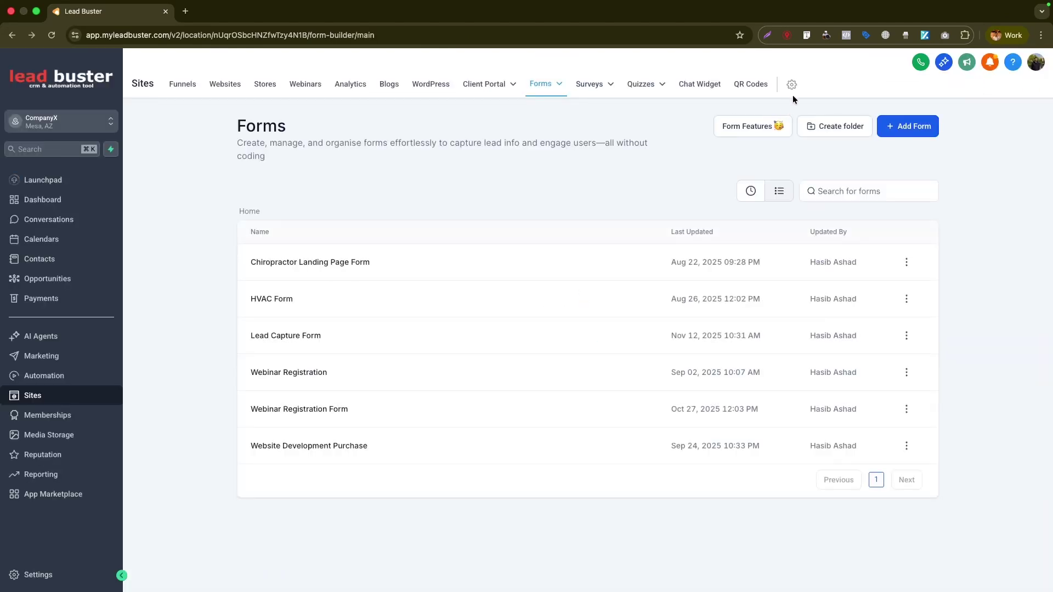
{"action": "left_click", "coordinate": [791, 84]}
{"action": "scroll", "coordinate": [36, 494], "scroll_direction": "down", "scroll_amount": 2}
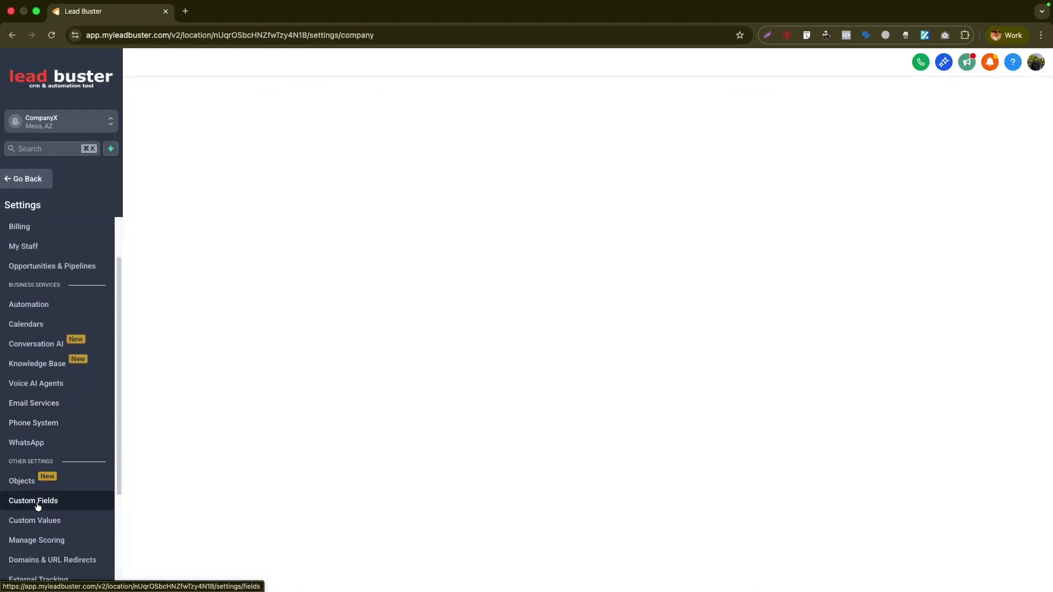
{"action": "left_click", "coordinate": [34, 500]}
{"action": "left_click", "coordinate": [215, 121]}
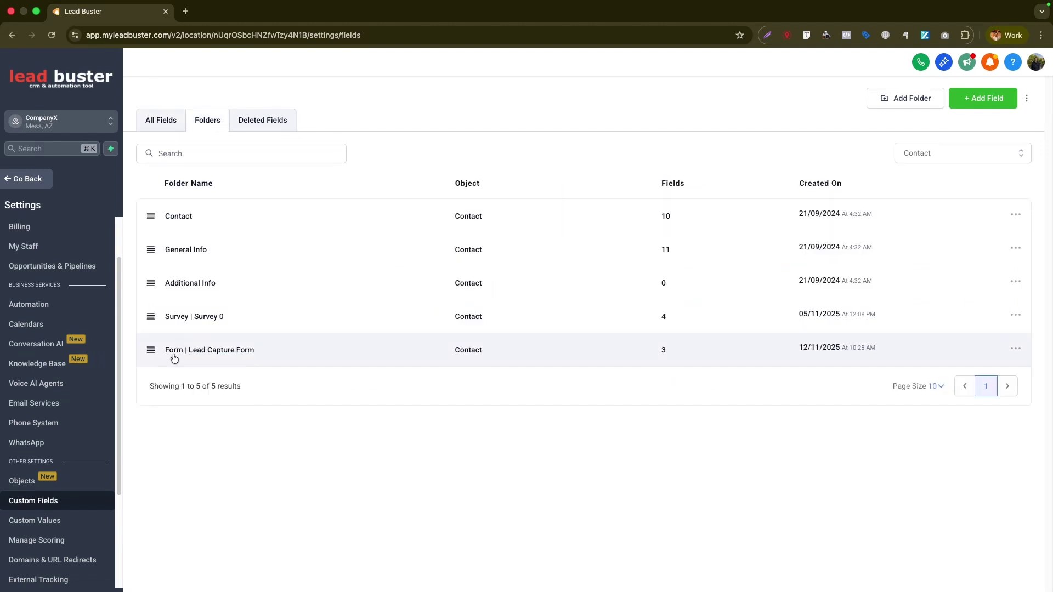
{"action": "left_click", "coordinate": [147, 120]}
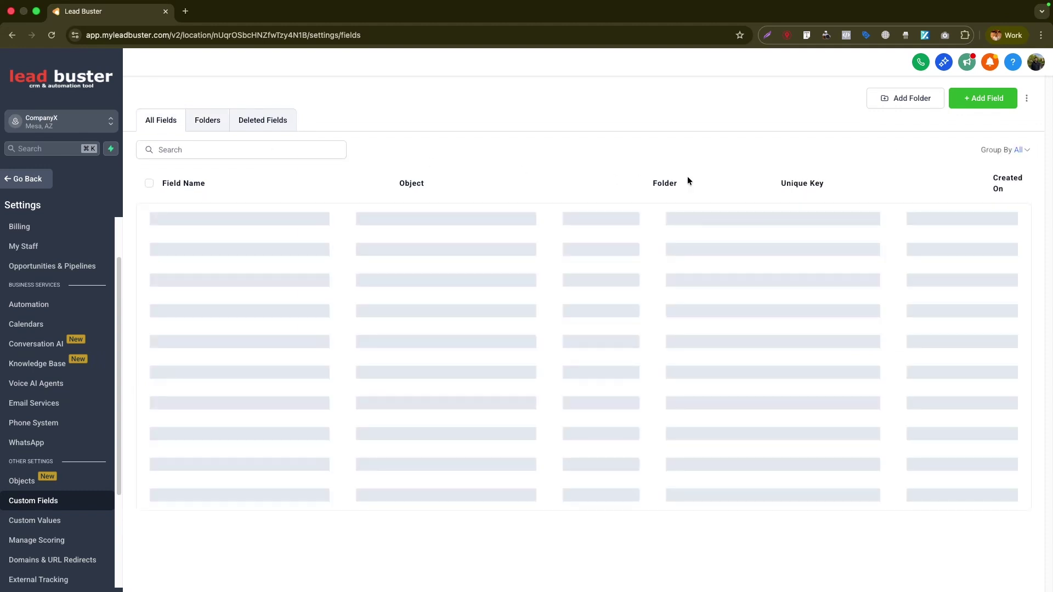
{"action": "left_click", "coordinate": [1023, 150]}
{"action": "left_click", "coordinate": [951, 305]}
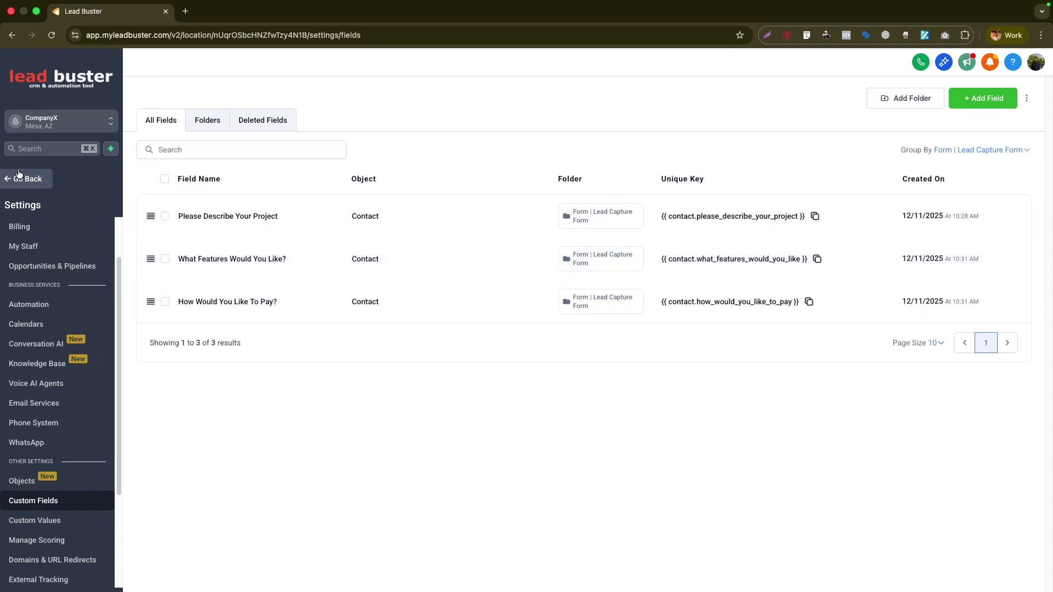
{"action": "left_click", "coordinate": [21, 179]}
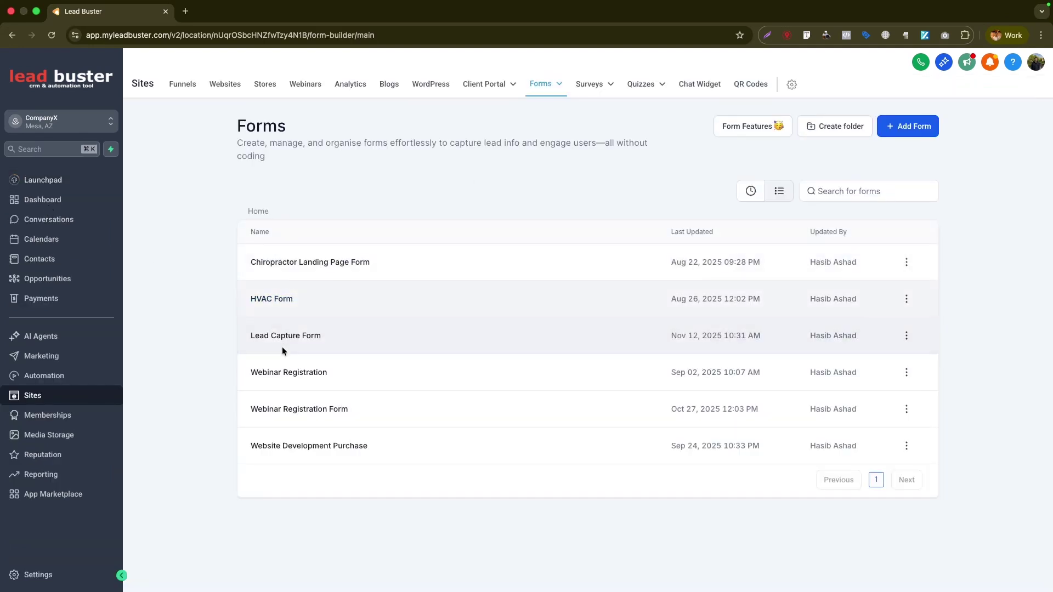
{"action": "left_click", "coordinate": [280, 343]}
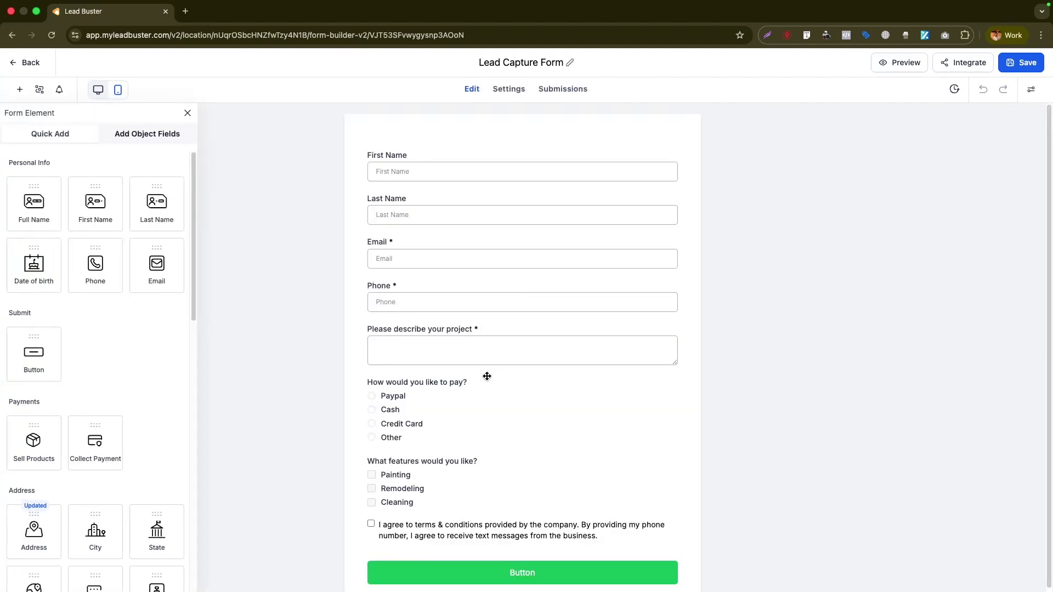
- Open the Styles & Options panel for the Lead Capture Form
{"action": "scroll", "coordinate": [474, 338], "scroll_direction": "down", "scroll_amount": 1}
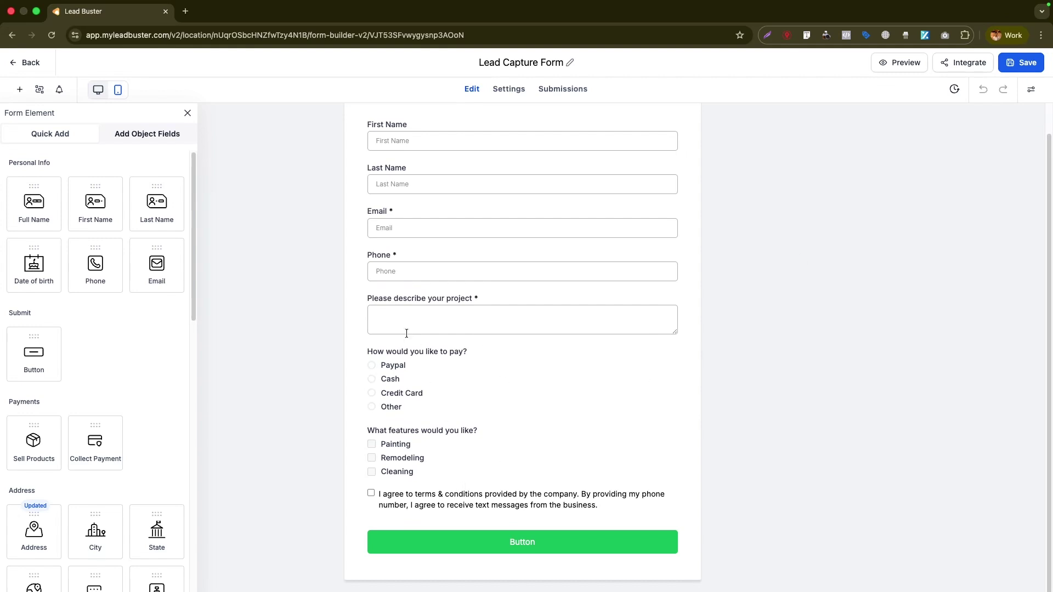
{"action": "scroll", "coordinate": [406, 333], "scroll_direction": "up", "scroll_amount": 1}
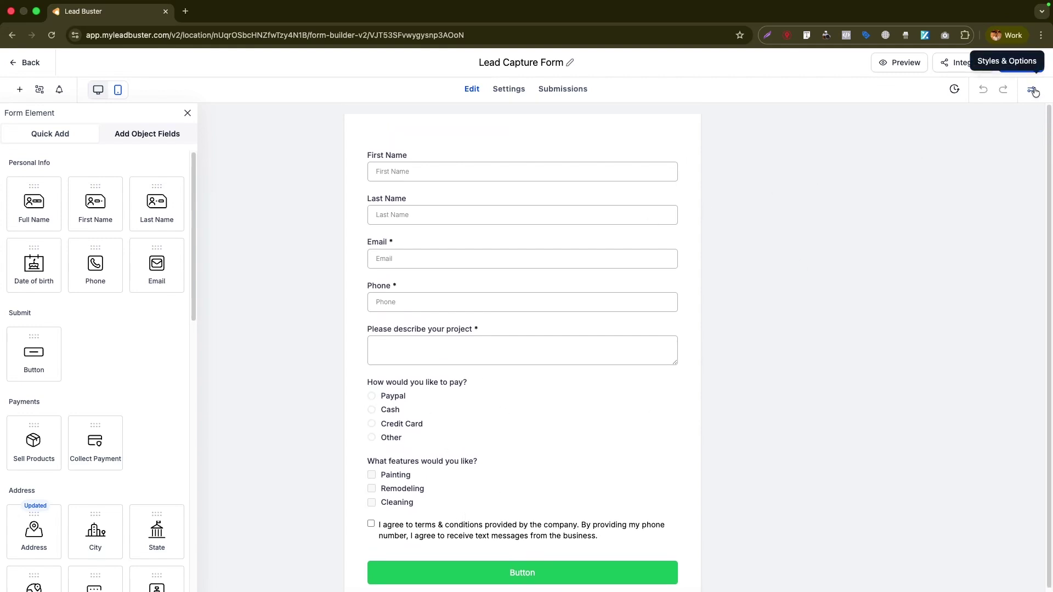
{"action": "left_click", "coordinate": [1033, 91]}
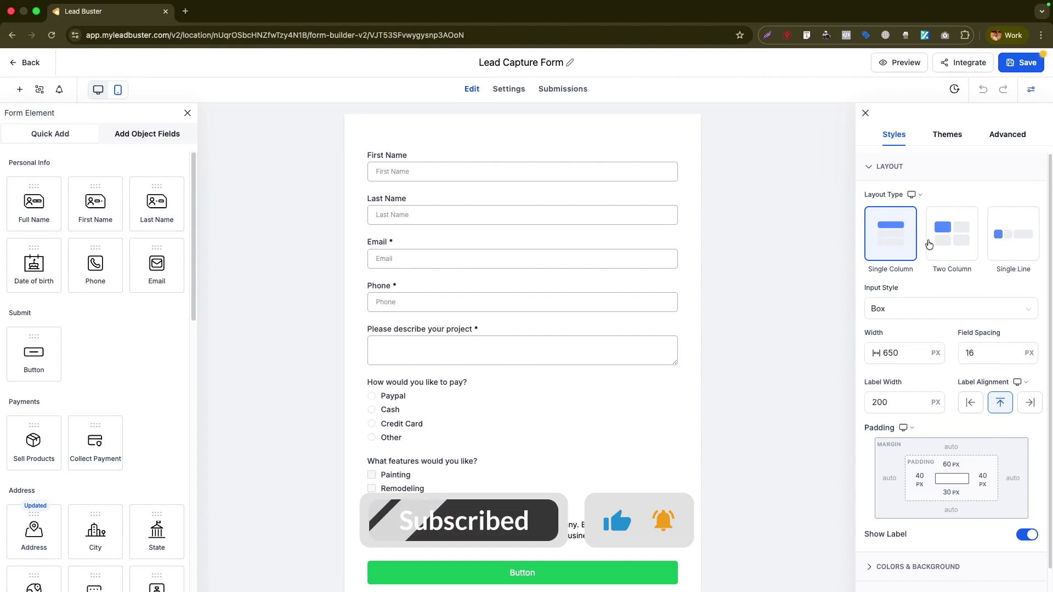
- Use a Two Column layout with Line inputs, 750 px width and 20 px field spacing, labels above
{"action": "left_click", "coordinate": [954, 241]}
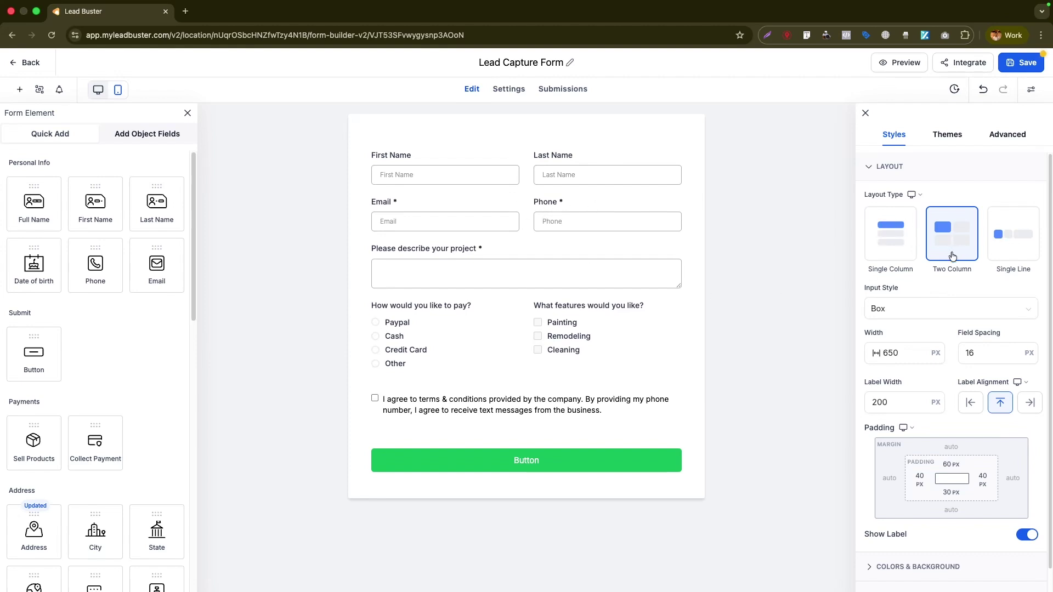
{"action": "left_click", "coordinate": [902, 310]}
{"action": "left_click", "coordinate": [898, 354]}
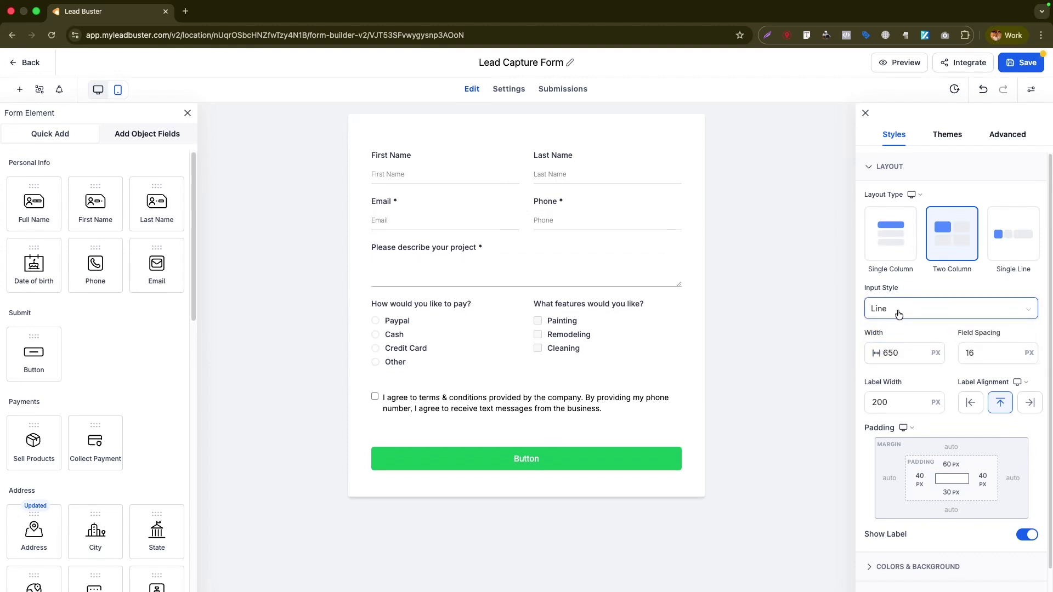
{"action": "left_click", "coordinate": [877, 354]}
{"action": "type", "text": "7"}
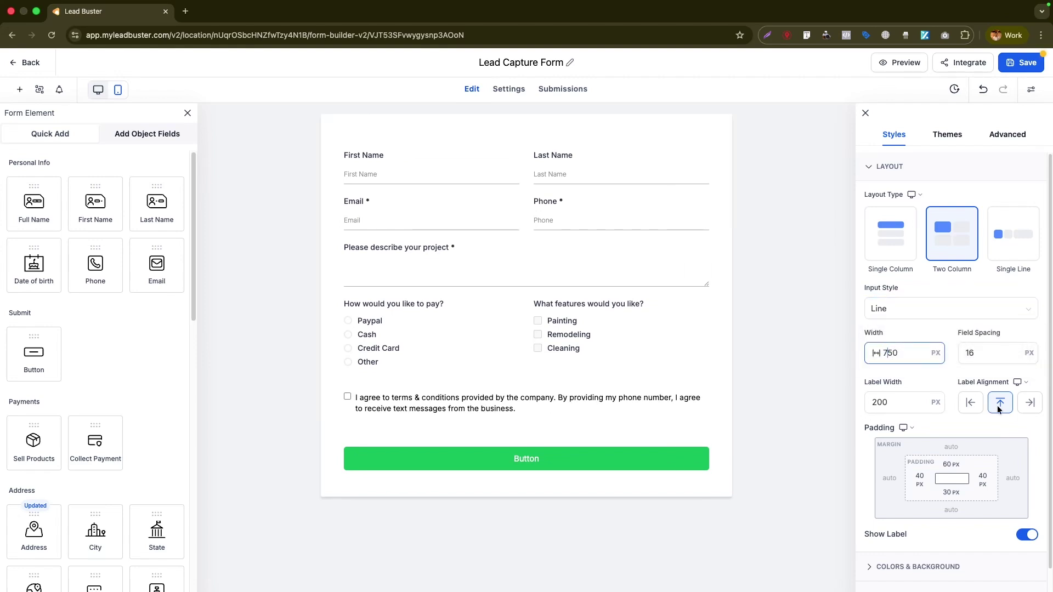
{"action": "double_click", "coordinate": [959, 357]}
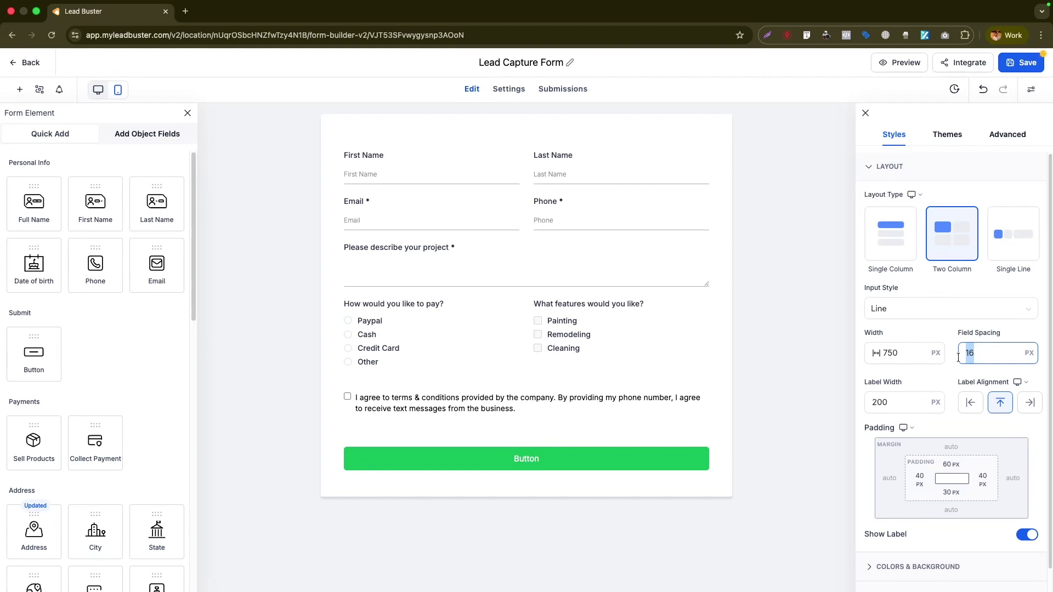
{"action": "type", "text": "20"}
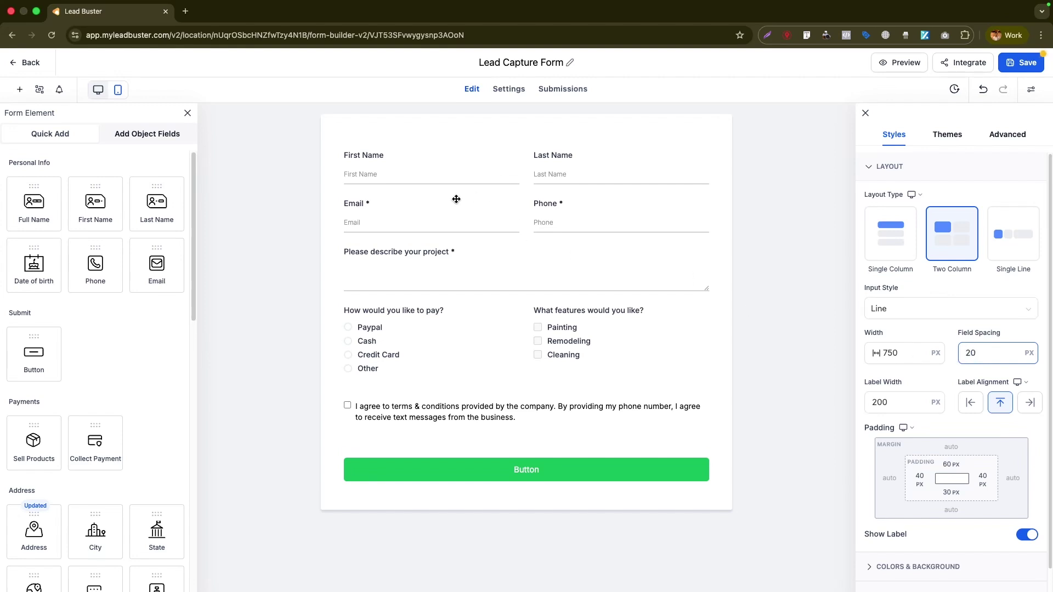
{"action": "left_click_drag", "start_coordinate": [871, 402], "coordinate": [877, 400]}
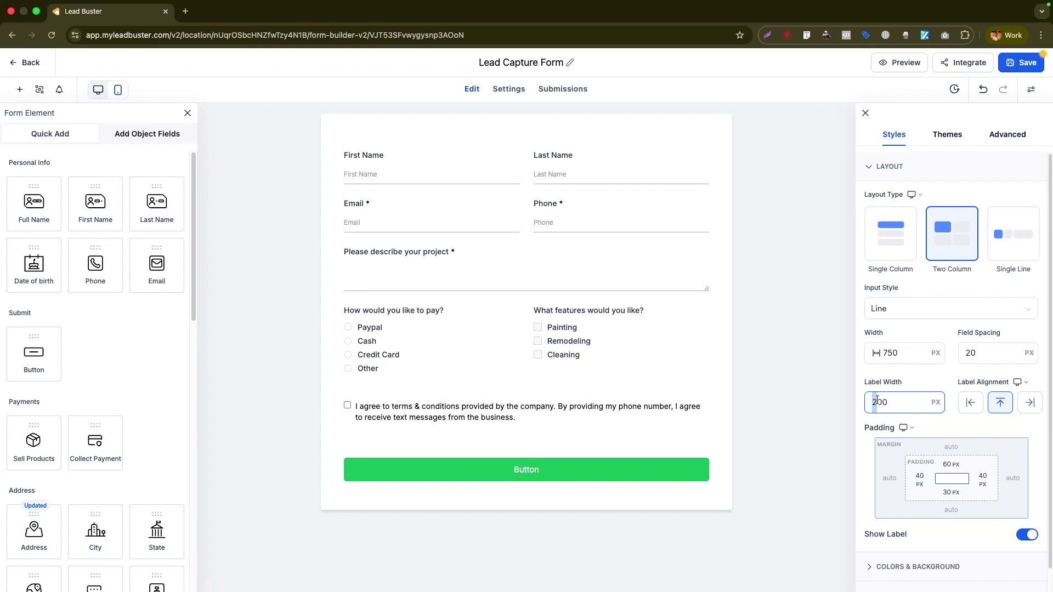
{"action": "left_click", "coordinate": [974, 404]}
{"action": "left_click", "coordinate": [1003, 406]}
- Set the form padding to 30 px top and 28 px left and right
{"action": "scroll", "coordinate": [951, 417], "scroll_direction": "down", "scroll_amount": 2}
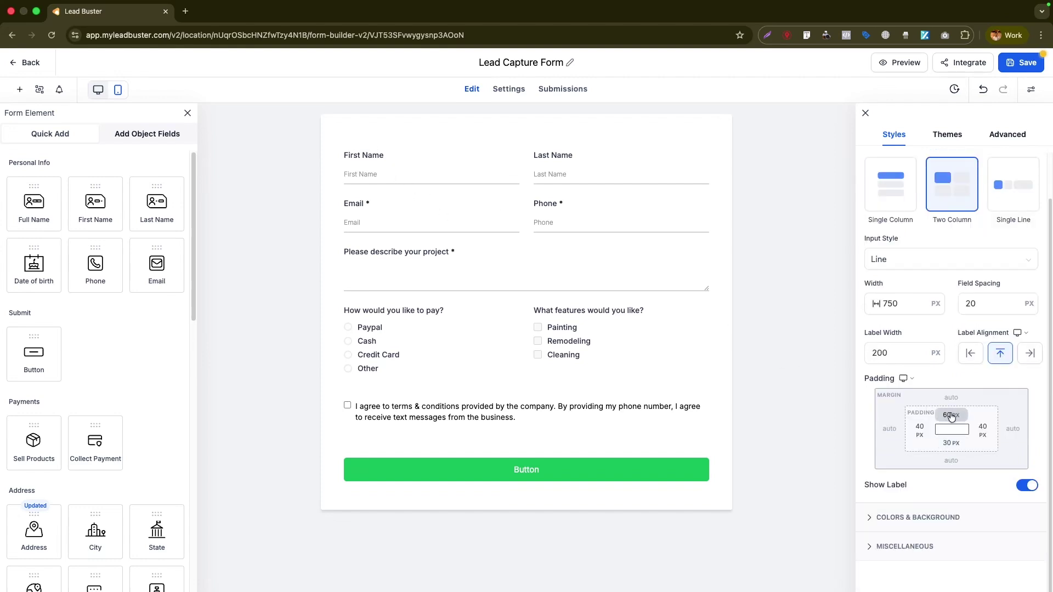
{"action": "left_click", "coordinate": [951, 415]}
{"action": "mouse_move", "coordinate": [922, 441]}
{"action": "left_mouse_down"}
{"action": "mouse_move", "coordinate": [907, 441]}
{"action": "mouse_move", "coordinate": [922, 441]}
{"action": "left_mouse_up"}
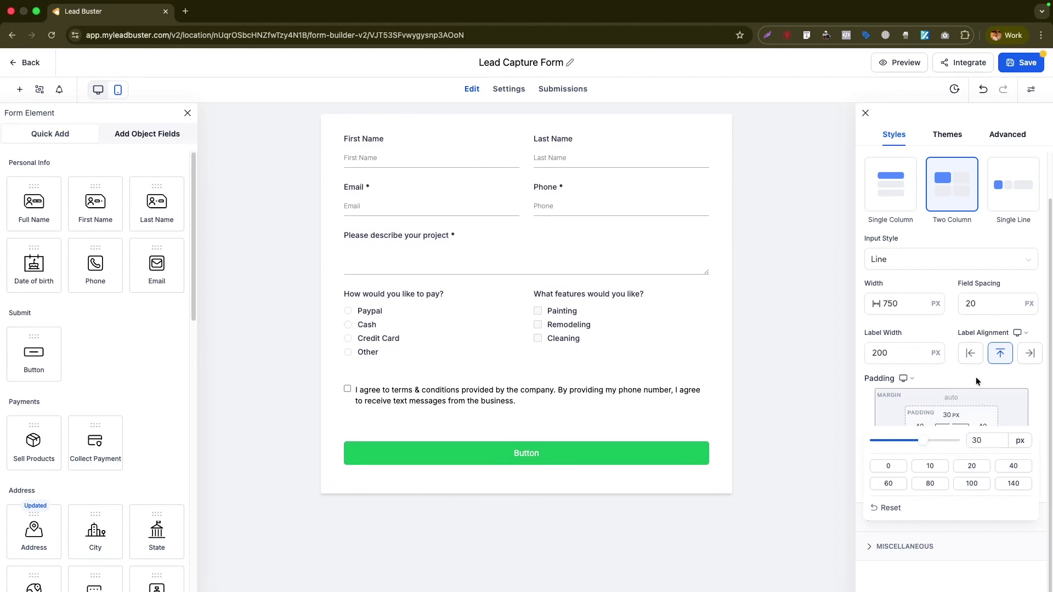
{"action": "left_click", "coordinate": [919, 428]}
{"action": "left_click_drag", "start_coordinate": [908, 459], "coordinate": [889, 462]}
{"action": "left_click", "coordinate": [982, 428]}
{"action": "left_click", "coordinate": [1013, 64]}
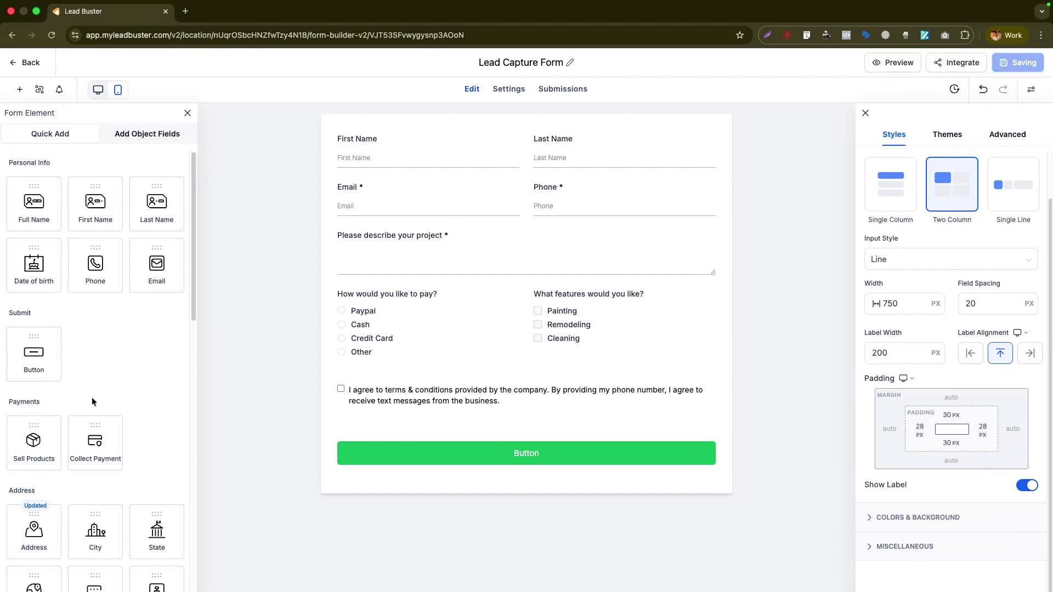
- Add a text element at the top of the form reading 'Get In Touch', centered
{"action": "scroll", "coordinate": [48, 455], "scroll_direction": "down", "scroll_amount": 6}
{"action": "scroll", "coordinate": [58, 455], "scroll_direction": "down", "scroll_amount": 5}
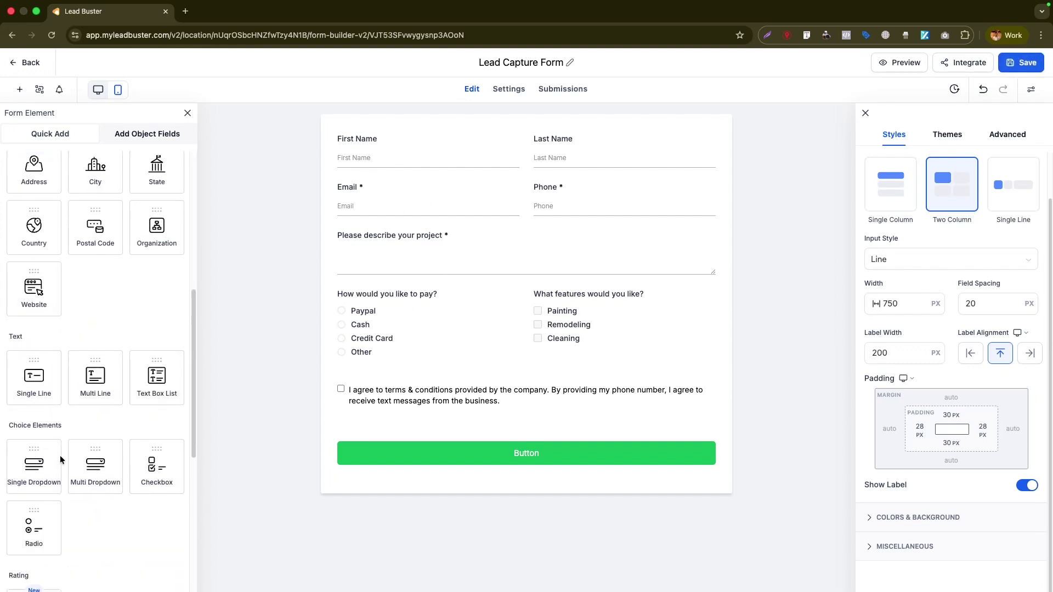
{"action": "scroll", "coordinate": [60, 465], "scroll_direction": "down", "scroll_amount": 3}
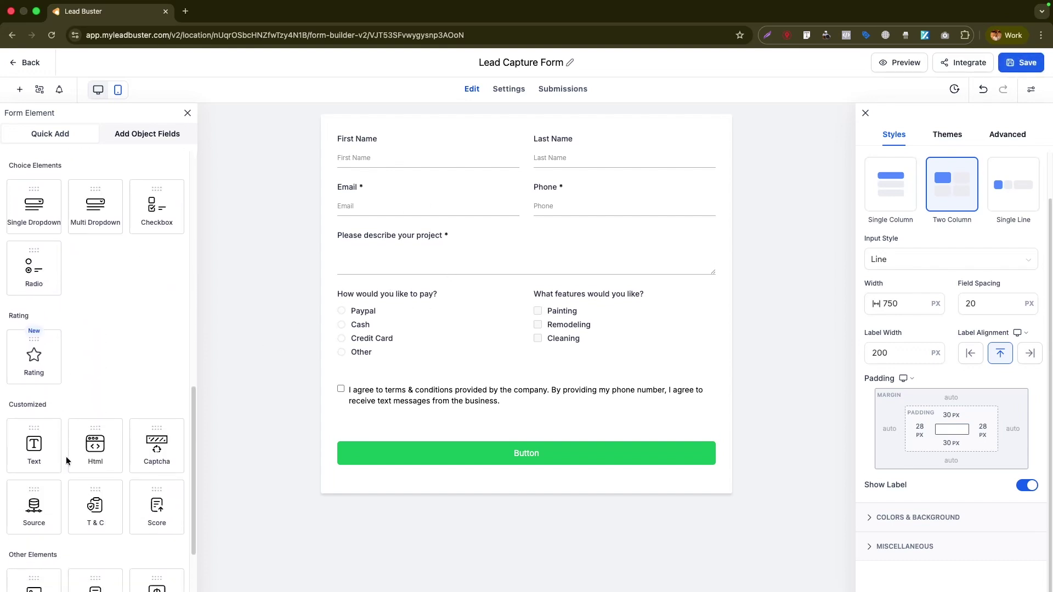
{"action": "left_click_drag", "start_coordinate": [33, 445], "coordinate": [383, 156]}
{"action": "left_click", "coordinate": [382, 159]}
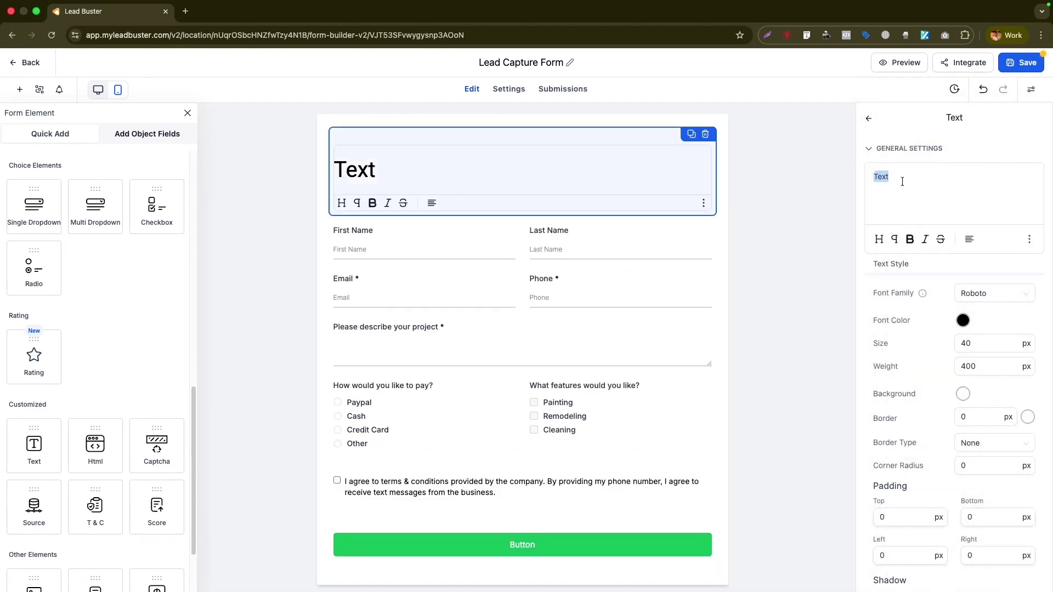
{"action": "type", "text": "Get In Touch"}
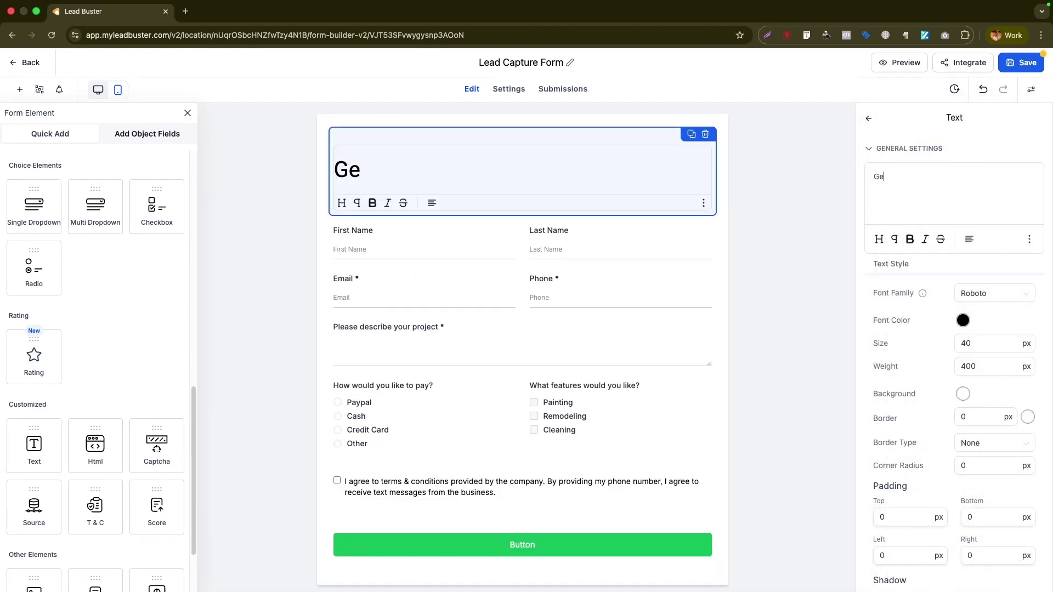
{"action": "left_click", "coordinate": [969, 240]}
{"action": "left_click", "coordinate": [969, 182]}
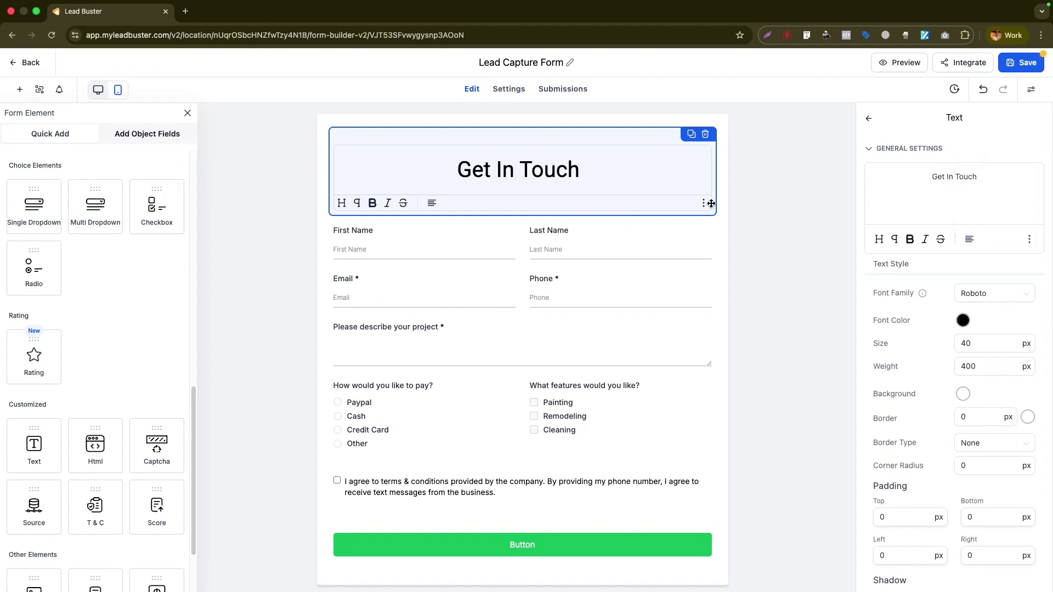
- Style the heading in Poppins, weight 500, size 30, and go back to form styles
{"action": "left_click", "coordinate": [981, 294]}
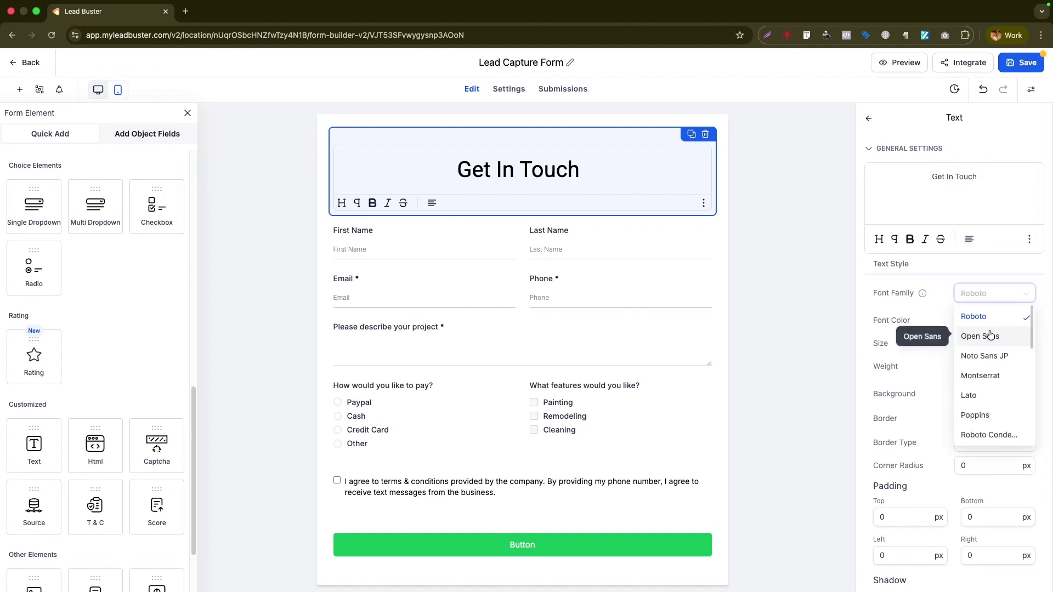
{"action": "left_click", "coordinate": [975, 415]}
{"action": "left_click", "coordinate": [965, 366]}
{"action": "key", "text": "BackSpace"}
{"action": "type", "text": "6"}
{"action": "key", "text": "BackSpace"}
{"action": "type", "text": "5"}
{"action": "key", "text": "shift+Tab"}
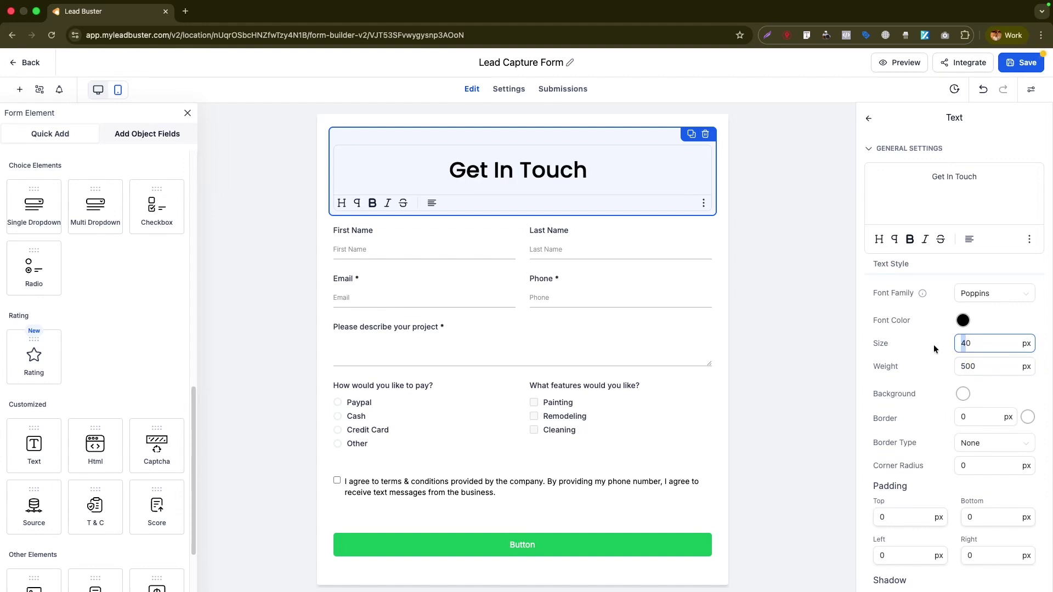
{"action": "type", "text": "3"}
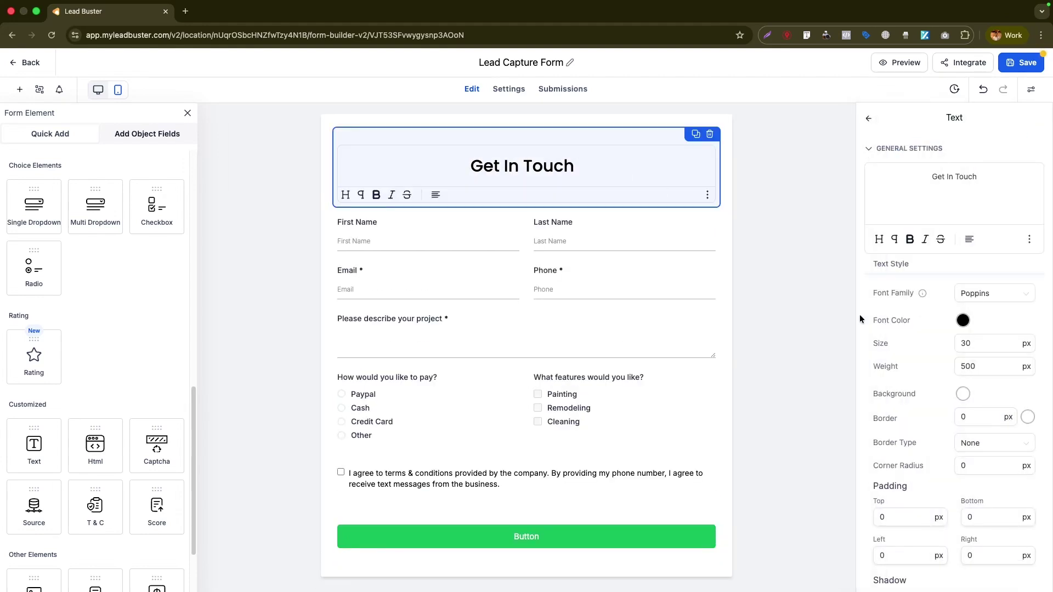
{"action": "scroll", "coordinate": [991, 404], "scroll_direction": "down", "scroll_amount": 3}
{"action": "scroll", "coordinate": [955, 458], "scroll_direction": "up", "scroll_amount": 2}
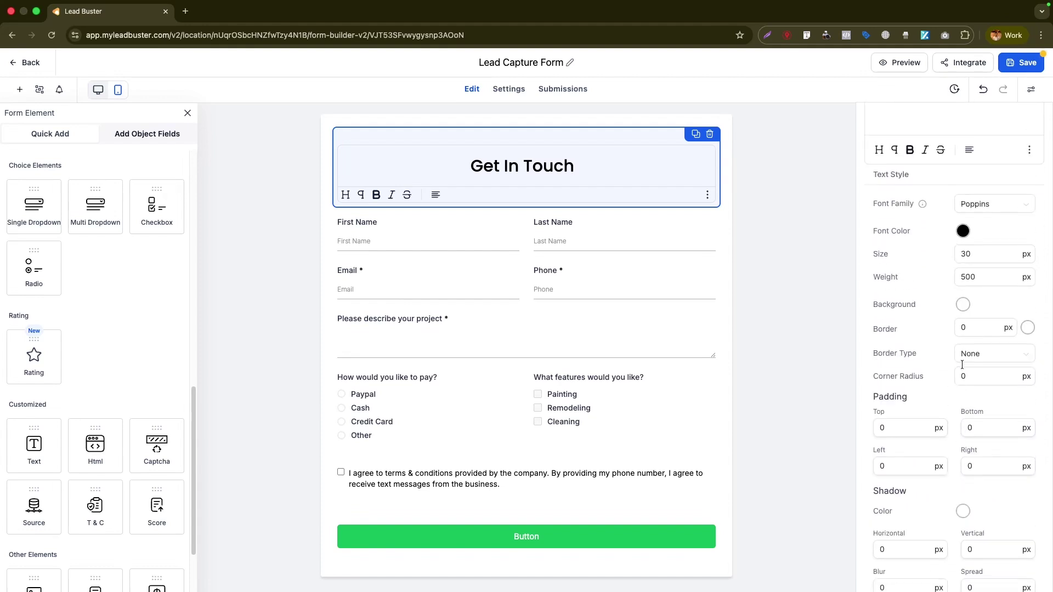
{"action": "scroll", "coordinate": [905, 365], "scroll_direction": "down", "scroll_amount": 2}
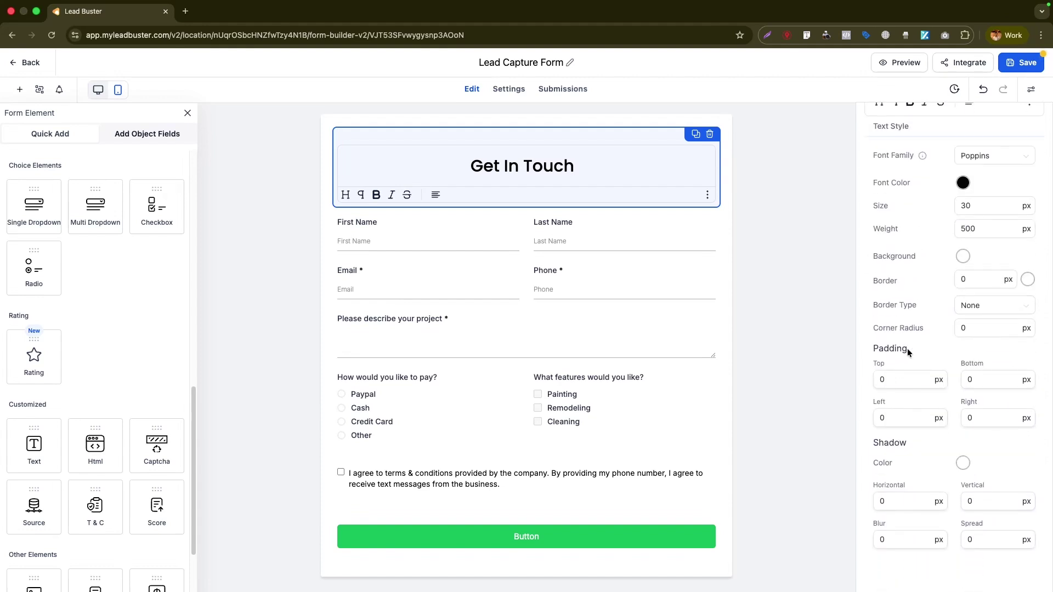
{"action": "scroll", "coordinate": [879, 271], "scroll_direction": "up", "scroll_amount": 3}
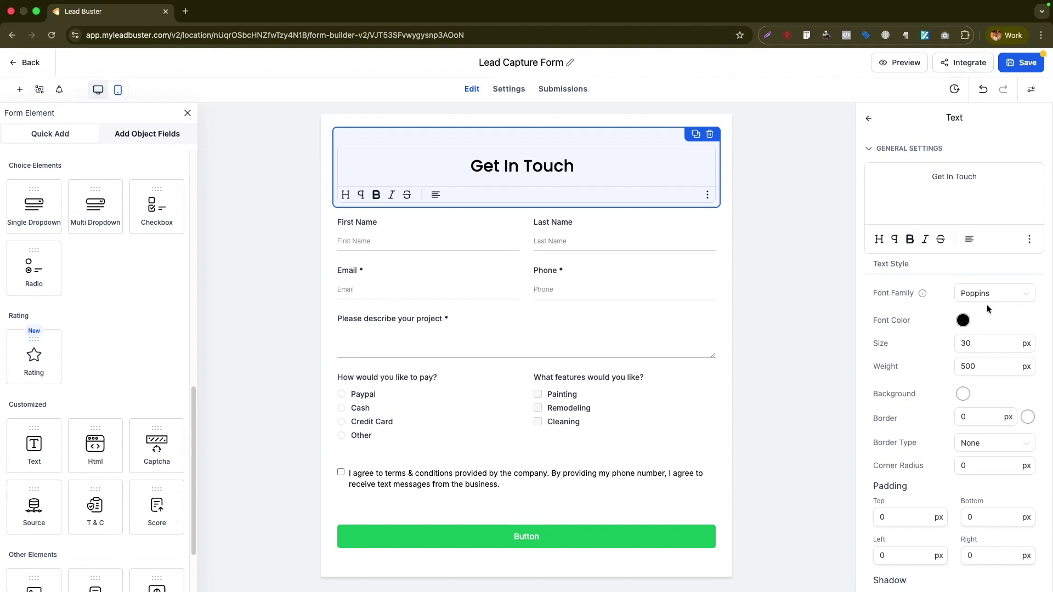
{"action": "left_click", "coordinate": [868, 118]}
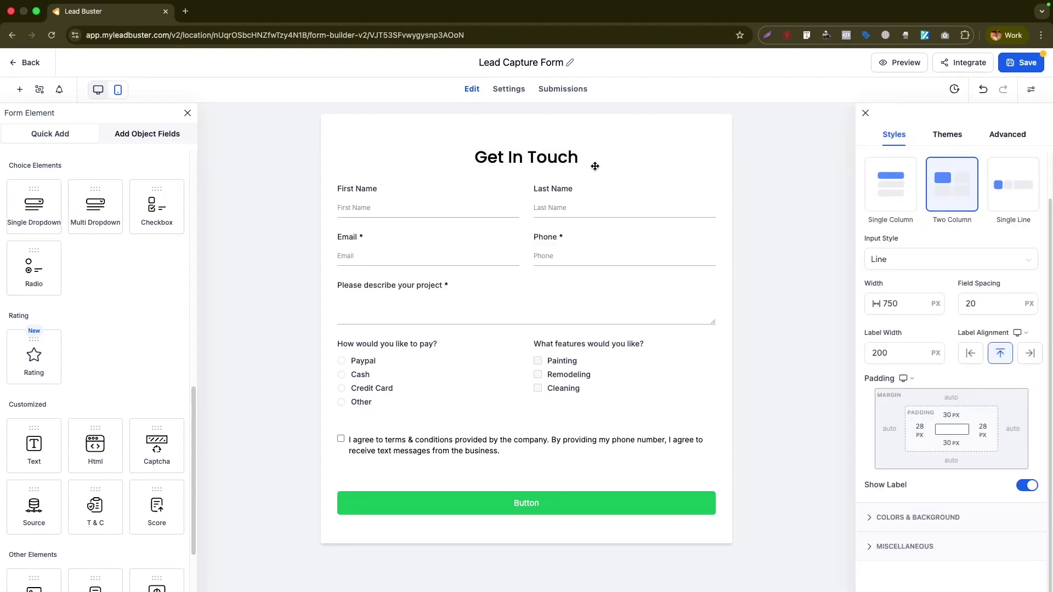
- Under Colors & Background, set the Input Background Color to #F5F5F5FF
{"action": "left_click", "coordinate": [865, 113]}
{"action": "left_click", "coordinate": [987, 127]}
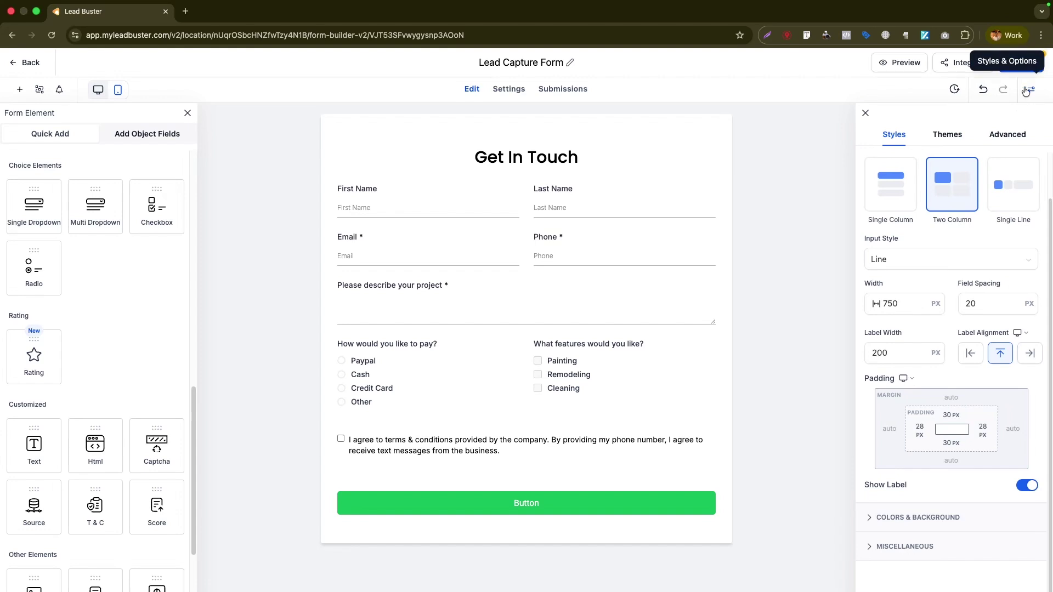
{"action": "left_click", "coordinate": [920, 517]}
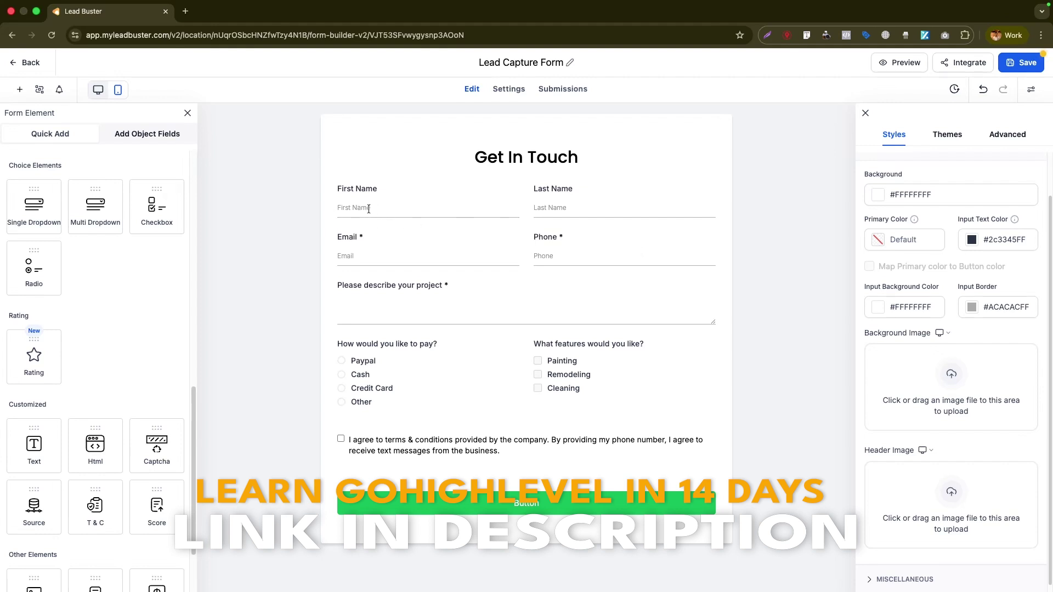
{"action": "left_click", "coordinate": [353, 209]}
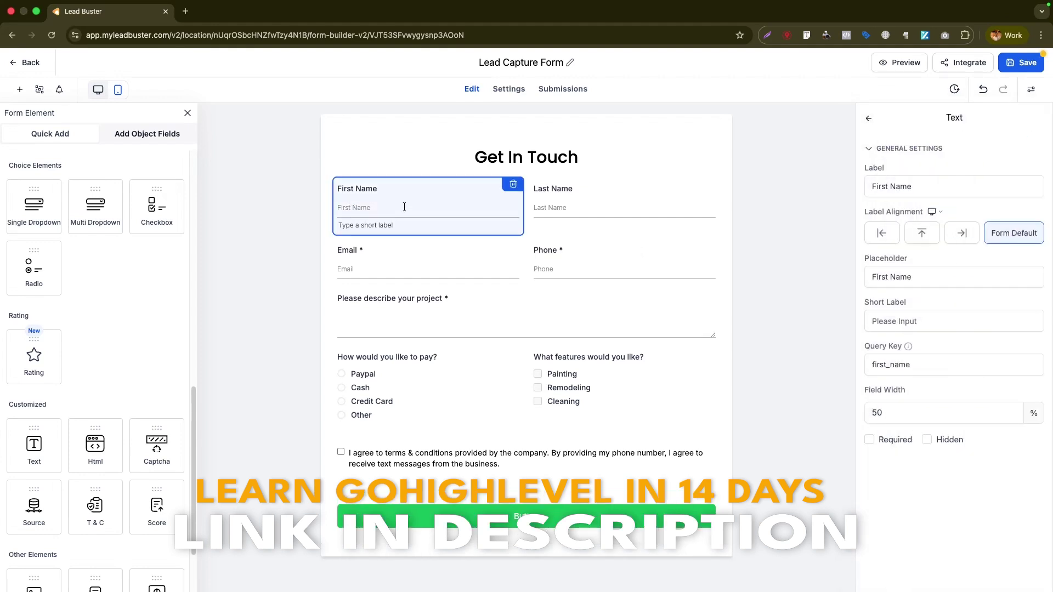
{"action": "left_click", "coordinate": [1031, 89]}
{"action": "left_click", "coordinate": [878, 307]}
{"action": "left_click", "coordinate": [872, 340]}
{"action": "key", "text": "super+z"}
{"action": "key", "text": "super+a"}
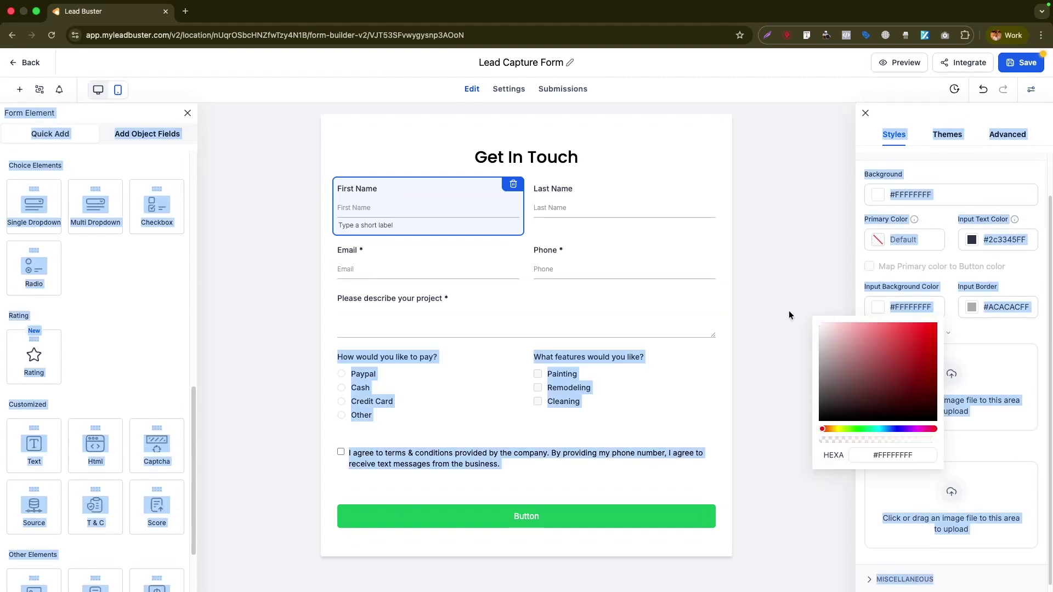
{"action": "key", "text": "Escape"}
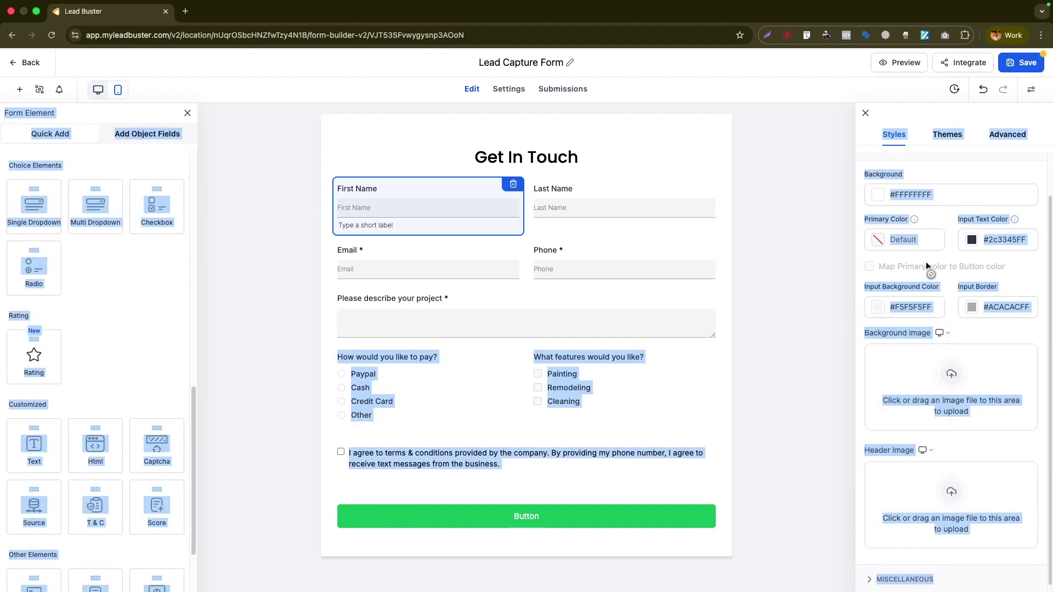
{"action": "left_click", "coordinate": [926, 262]}
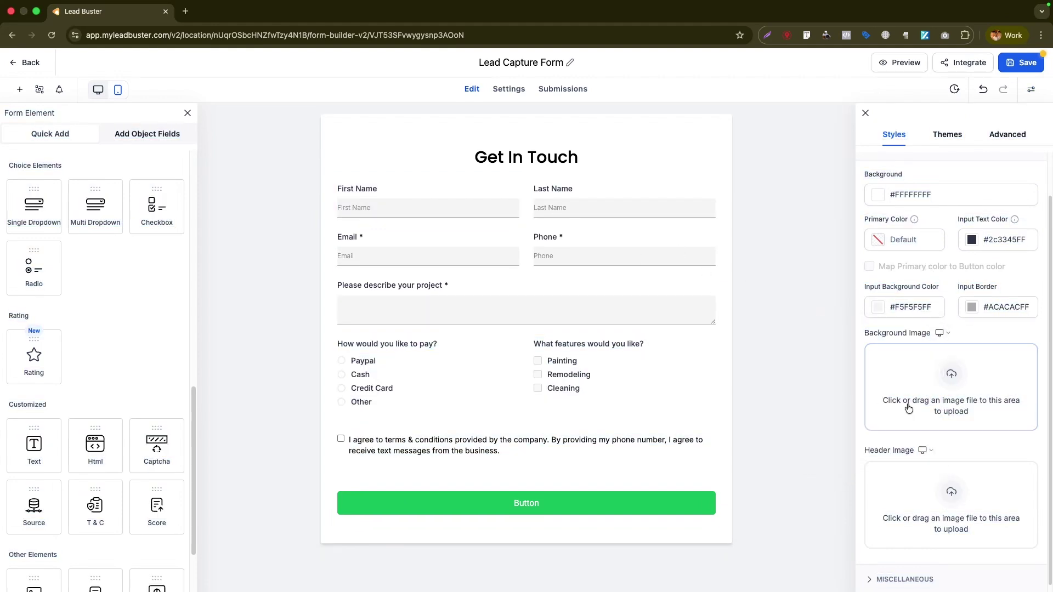
{"action": "scroll", "coordinate": [927, 406], "scroll_direction": "down", "scroll_amount": 1}
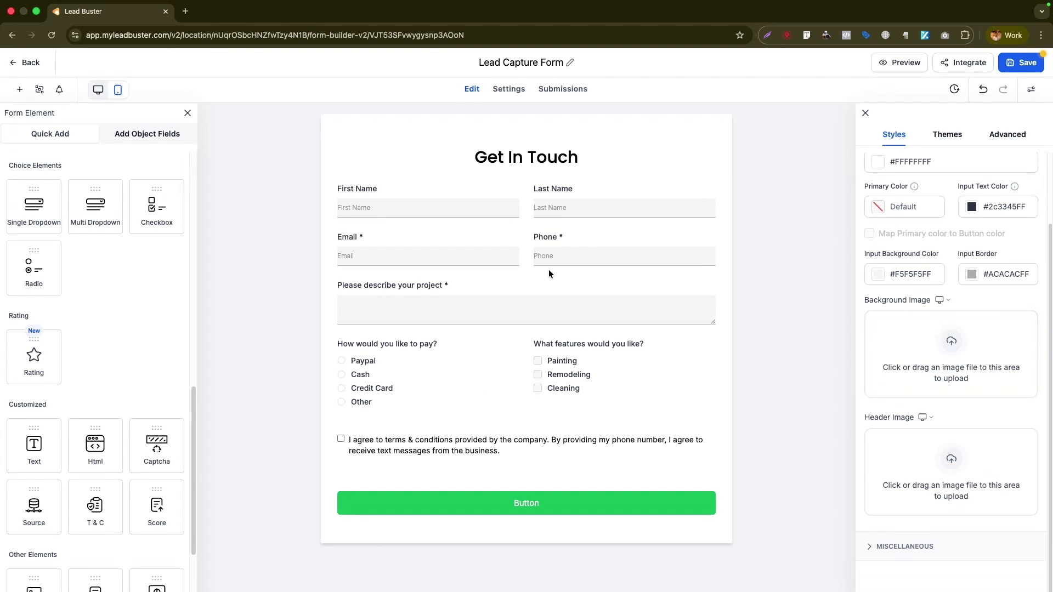
- Toggle Agency Branding on and back off under Miscellaneous, then bring up the Themes gallery
{"action": "left_click", "coordinate": [900, 547]}
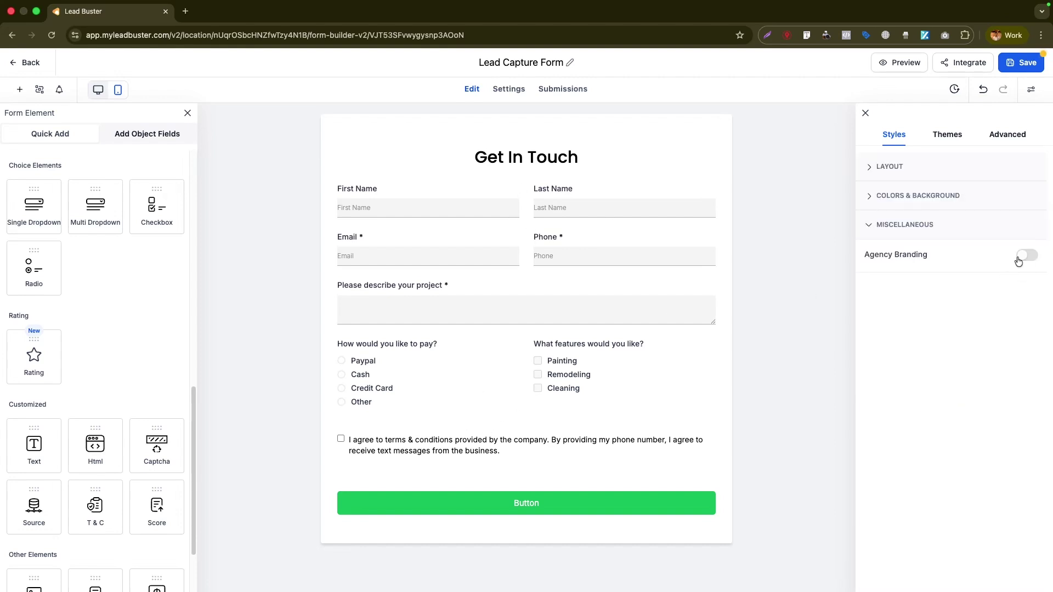
{"action": "left_click", "coordinate": [1019, 258]}
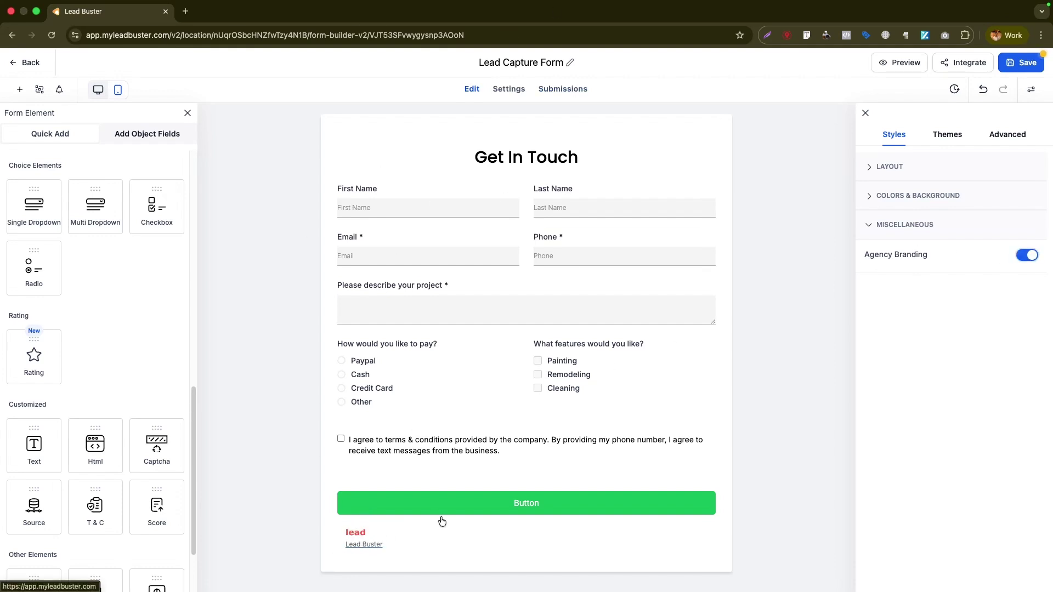
{"action": "left_click", "coordinate": [1019, 257]}
{"action": "left_click", "coordinate": [953, 137]}
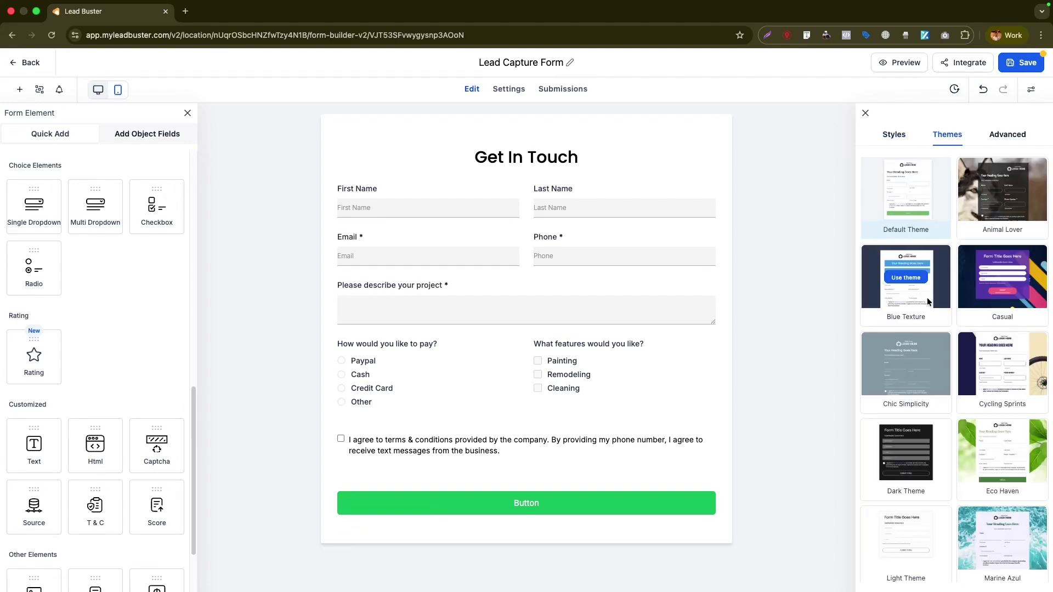
{"action": "scroll", "coordinate": [927, 297], "scroll_direction": "down", "scroll_amount": 3}
{"action": "scroll", "coordinate": [929, 301], "scroll_direction": "down", "scroll_amount": 5}
{"action": "scroll", "coordinate": [941, 333], "scroll_direction": "up", "scroll_amount": 10}
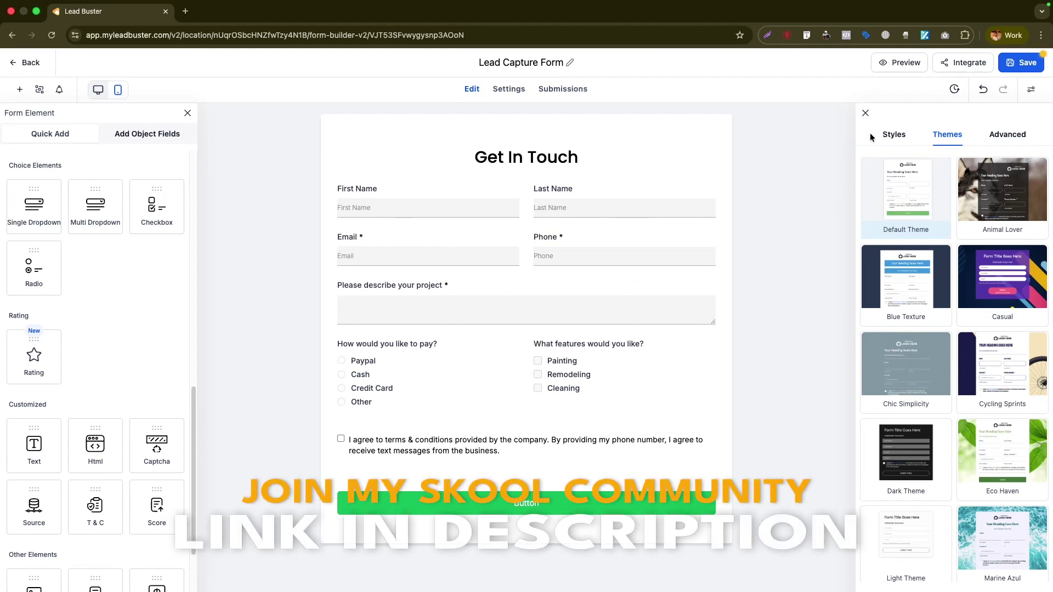
- In the Advanced tab, set the form's corner radius to 2 px
{"action": "left_click", "coordinate": [1007, 135]}
{"action": "left_click", "coordinate": [942, 223]}
{"action": "key", "text": "Tab"}
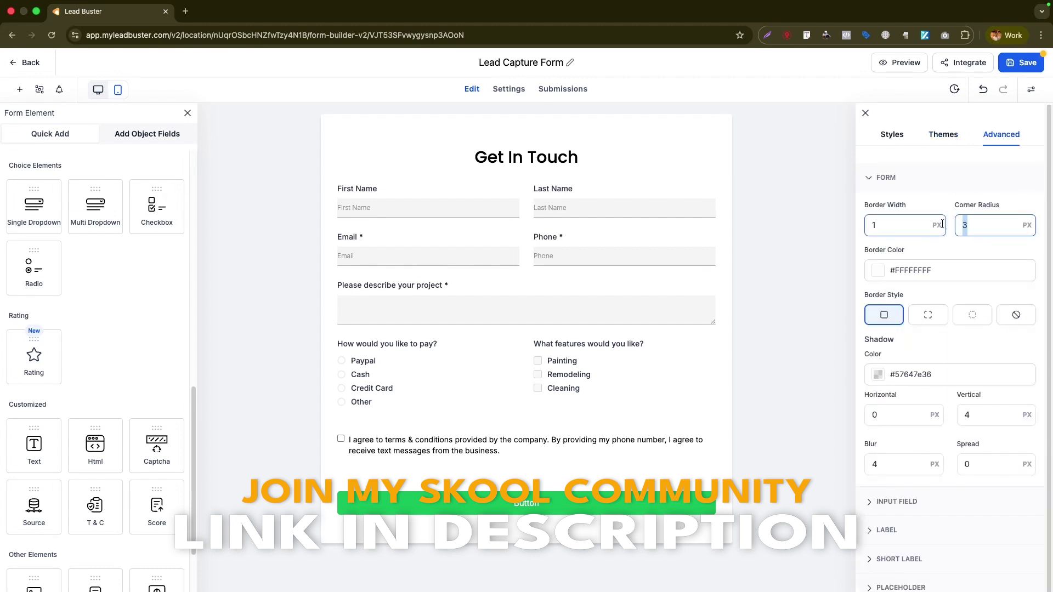
{"action": "type", "text": "2"}
- Give the form shadow a 4 px vertical offset and 4 px blur
{"action": "scroll", "coordinate": [913, 384], "scroll_direction": "down", "scroll_amount": 1}
{"action": "left_click", "coordinate": [888, 449]}
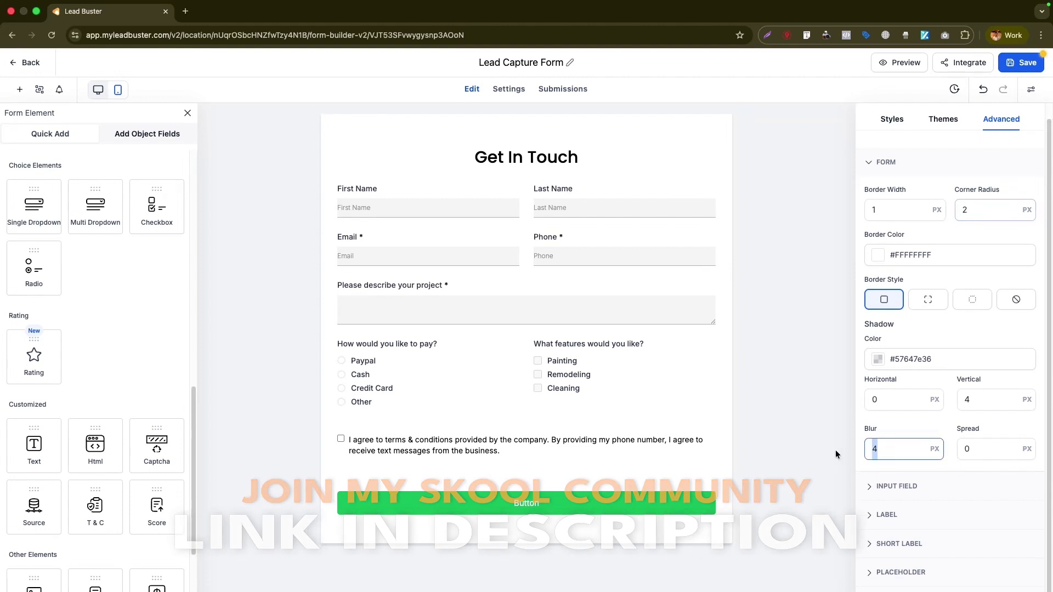
{"action": "type", "text": "0"}
{"action": "key", "text": "shift+Tab"}
{"action": "type", "text": "0"}
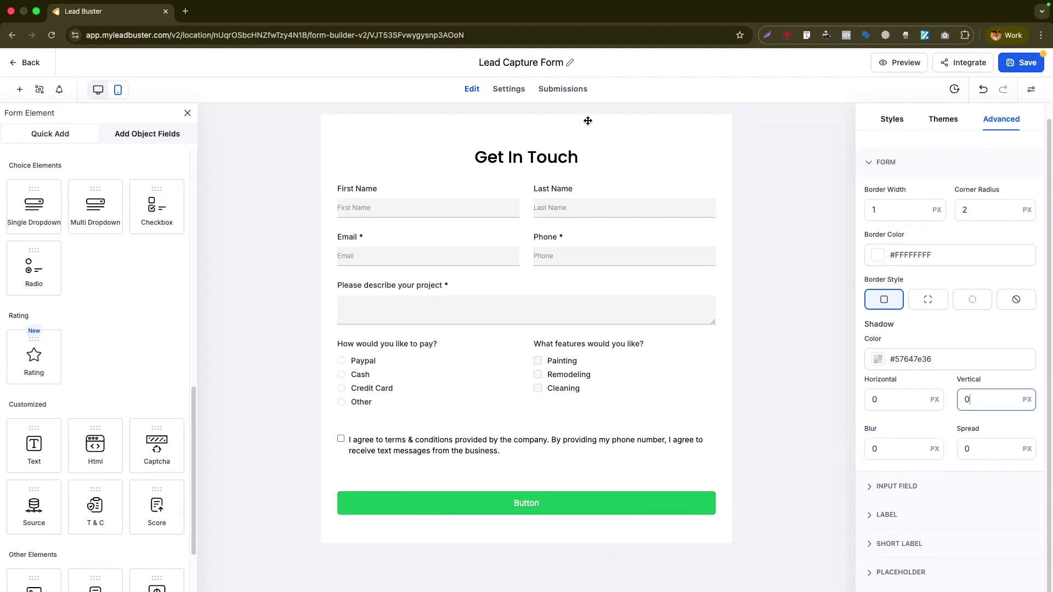
{"action": "key", "text": "BackSpace"}
{"action": "type", "text": "4"}
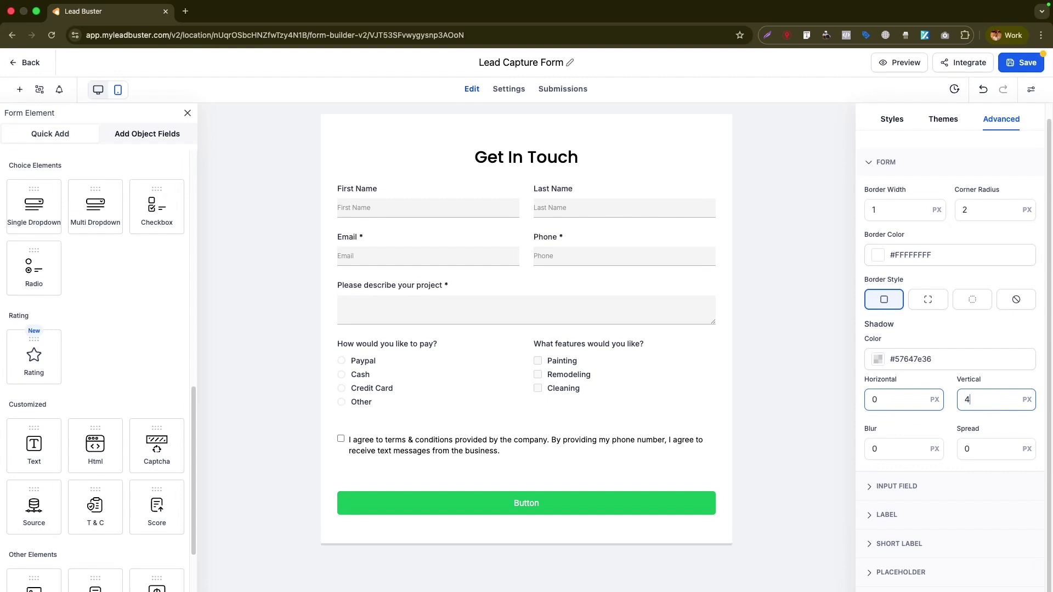
{"action": "key", "text": "Tab"}
{"action": "type", "text": "4"}
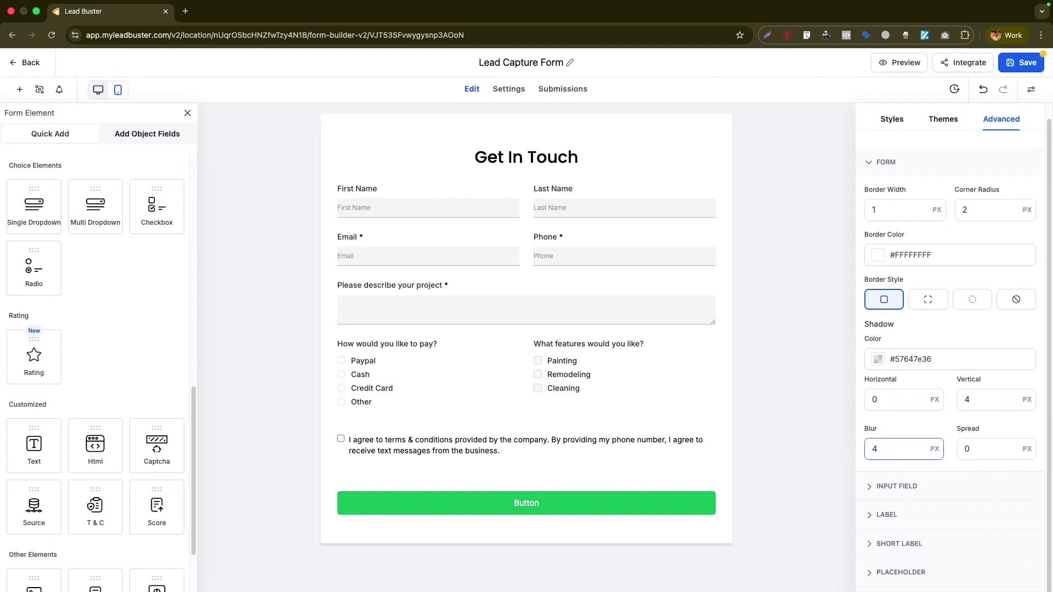
{"action": "left_click", "coordinate": [876, 489]}
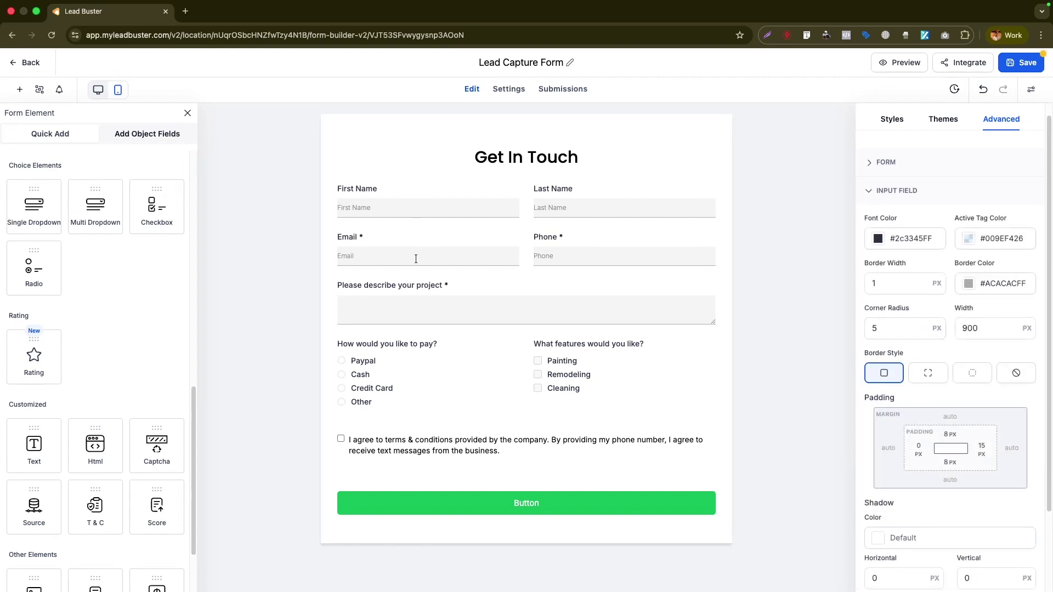
- Set input padding to 12 px top and bottom and 15 px left, with 3 px corner radius
{"action": "left_click", "coordinate": [950, 434]}
{"action": "left_click", "coordinate": [889, 460]}
{"action": "left_click_drag", "start_coordinate": [891, 466], "coordinate": [894, 466]}
{"action": "left_click", "coordinate": [949, 462]}
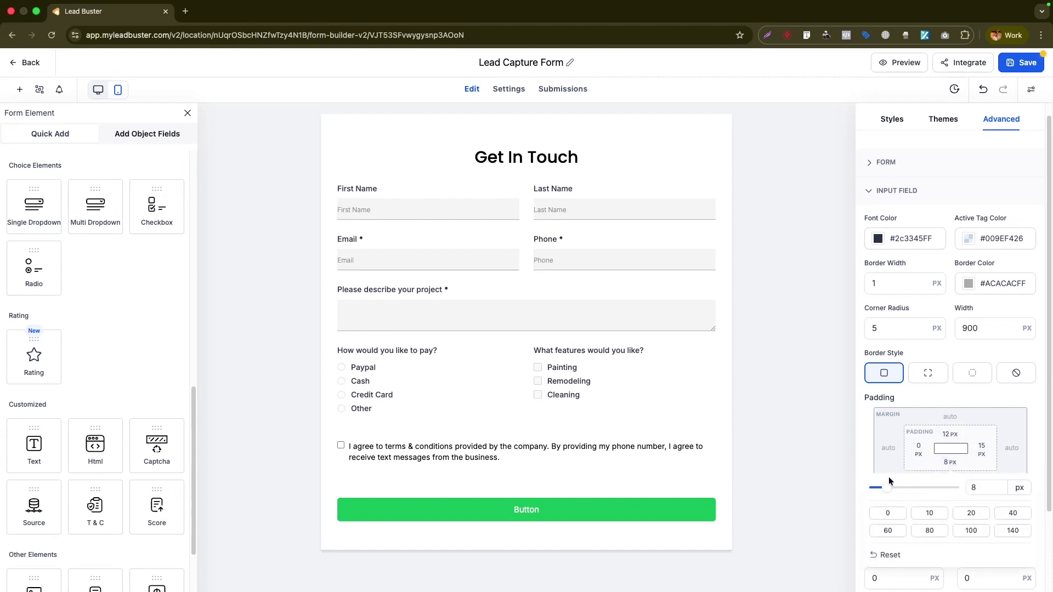
{"action": "left_click", "coordinate": [893, 487]}
{"action": "left_click", "coordinate": [969, 401]}
{"action": "left_click_drag", "start_coordinate": [902, 328], "coordinate": [848, 327]}
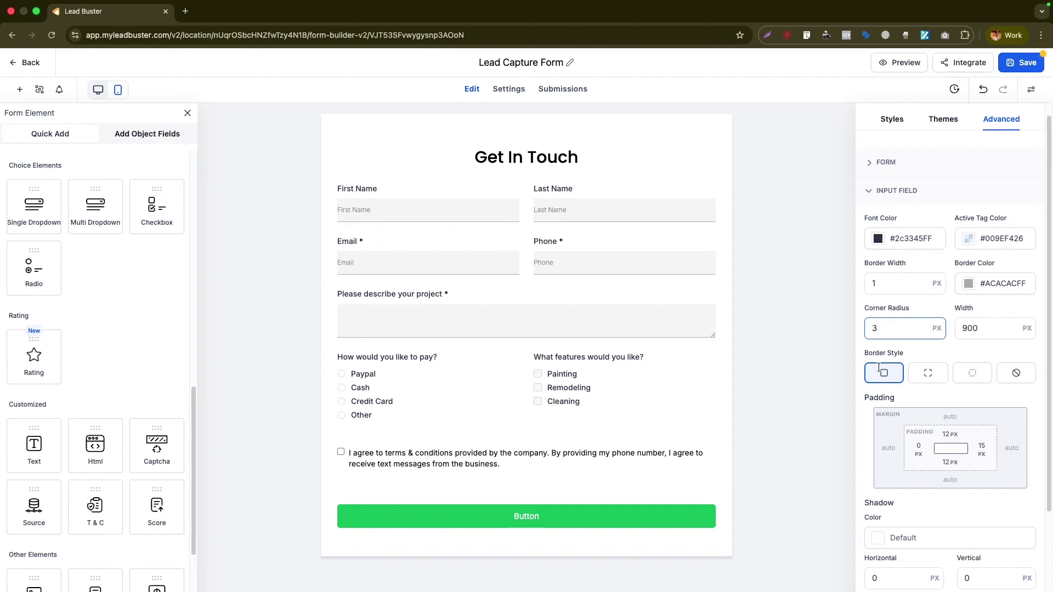
{"action": "left_click", "coordinate": [918, 447]}
{"action": "left_click_drag", "start_coordinate": [847, 485], "coordinate": [868, 486]}
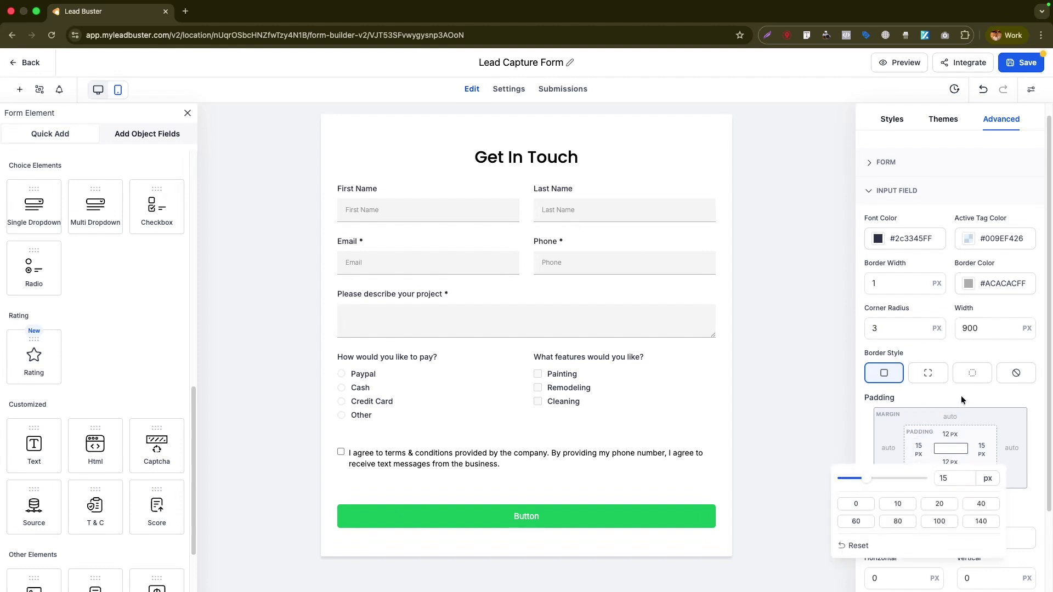
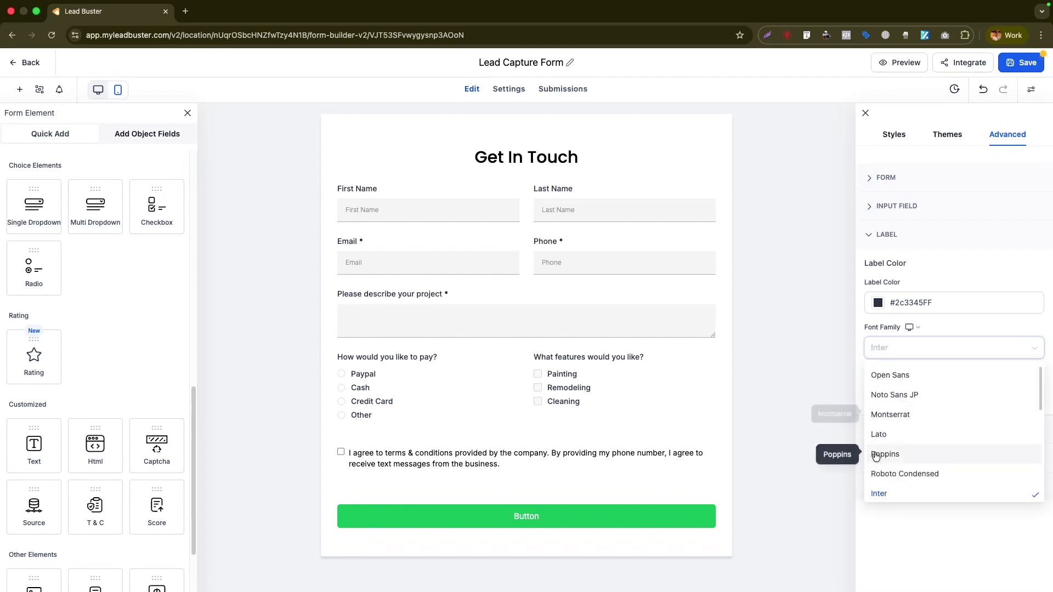
- Set the form label font to Poppins at 15 px
{"action": "left_click", "coordinate": [877, 455]}
{"action": "left_click", "coordinate": [874, 384]}
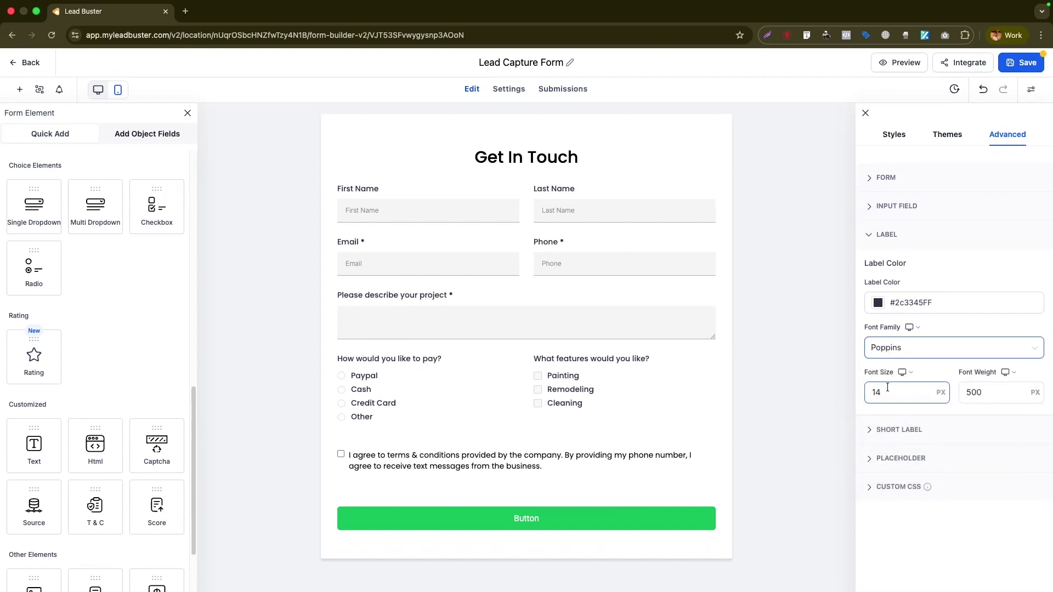
{"action": "left_click_drag", "start_coordinate": [882, 392], "coordinate": [877, 393]}
{"action": "type", "text": "5"}
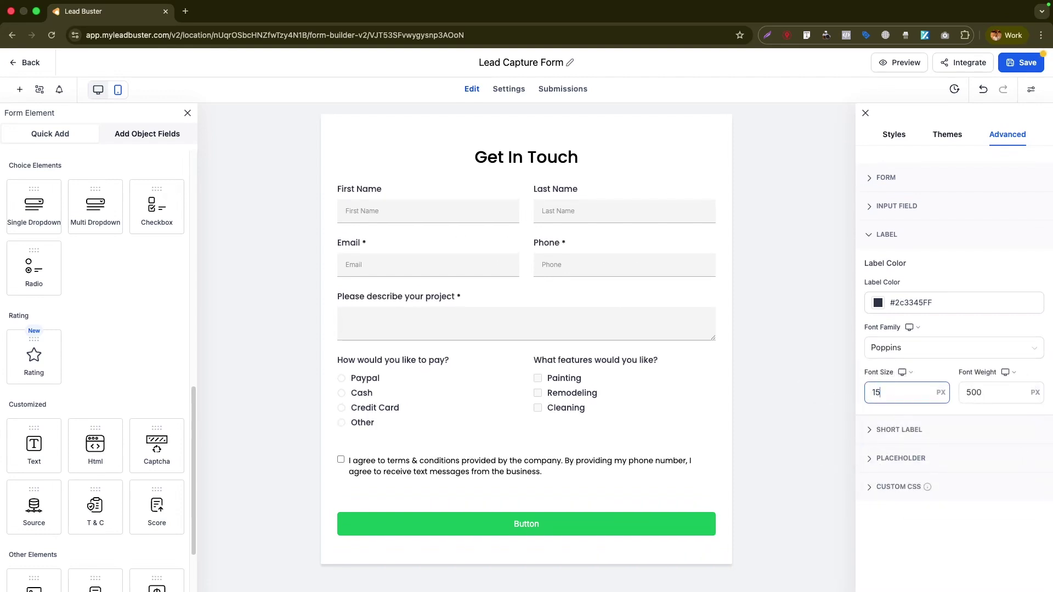
{"action": "left_click", "coordinate": [900, 431]}
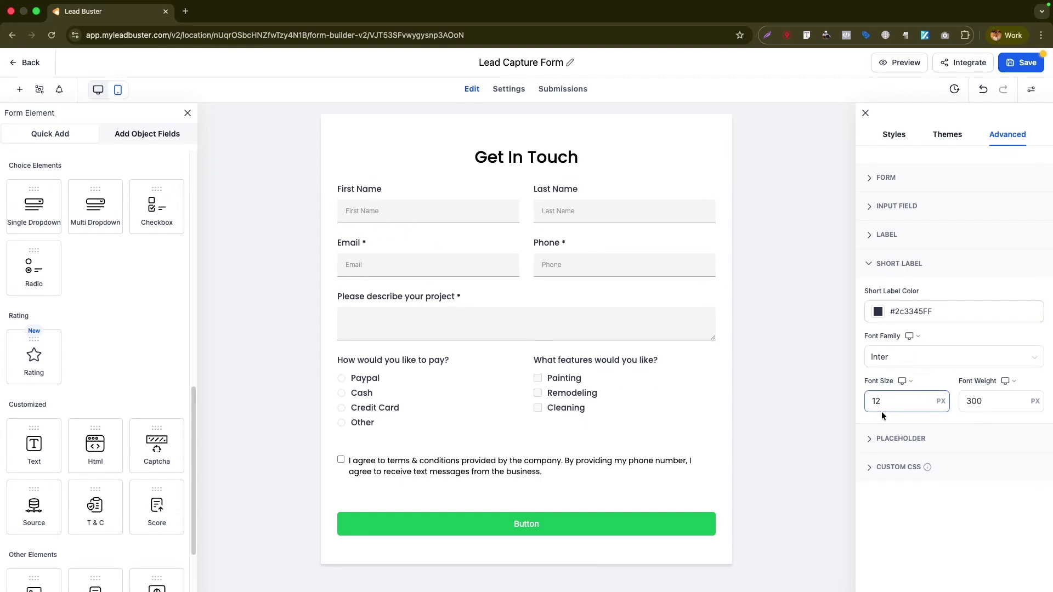
- Set the placeholders to Open Sans at 14 px, weight 400
{"action": "left_click", "coordinate": [889, 442]}
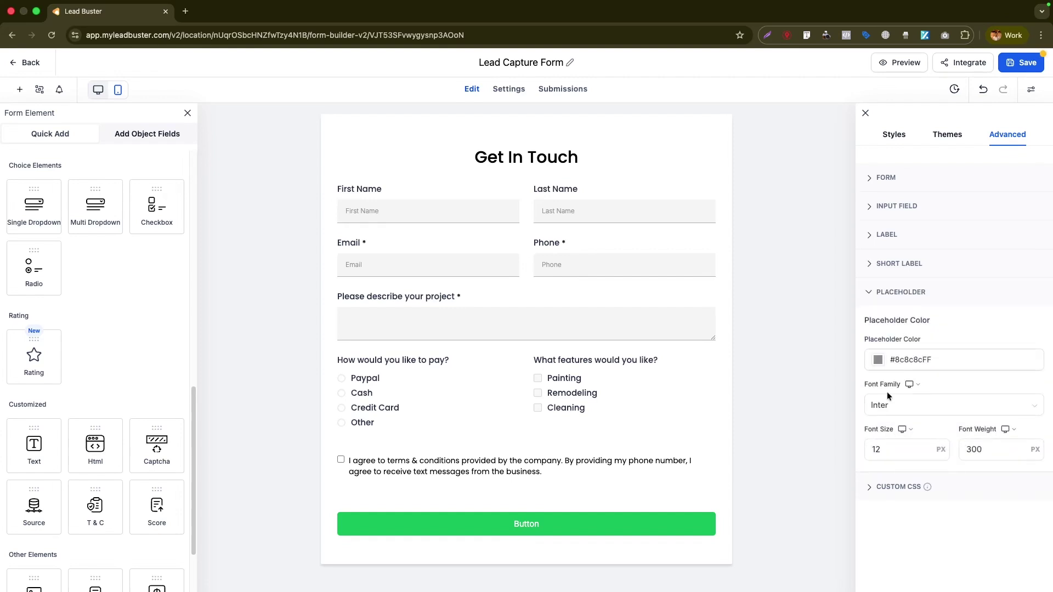
{"action": "double_click", "coordinate": [877, 449]}
{"action": "type", "text": "14"}
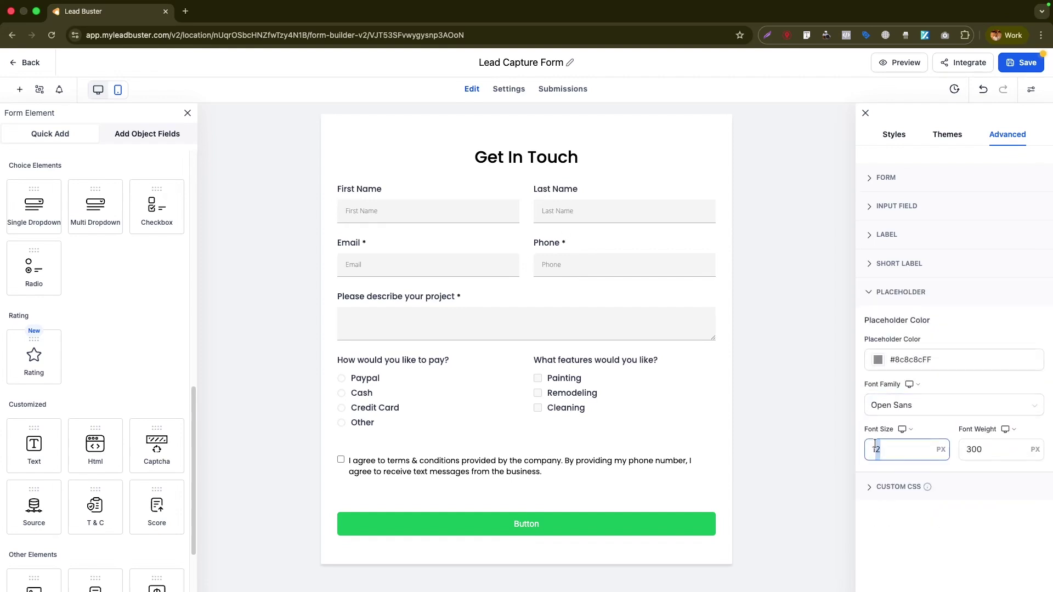
{"action": "left_click", "coordinate": [986, 449]}
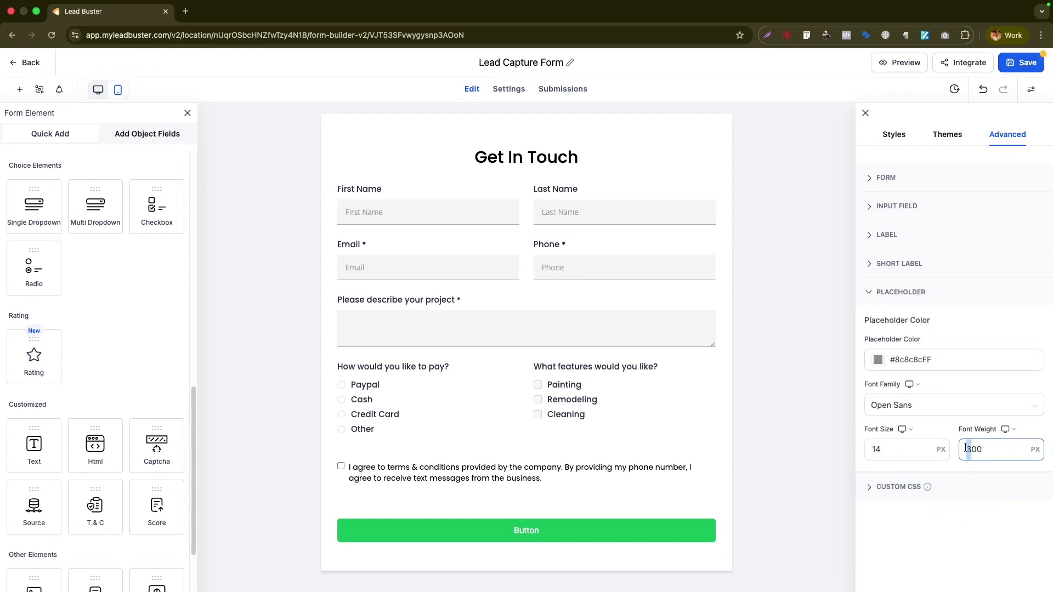
{"action": "type", "text": "4"}
{"action": "left_click", "coordinate": [904, 487]}
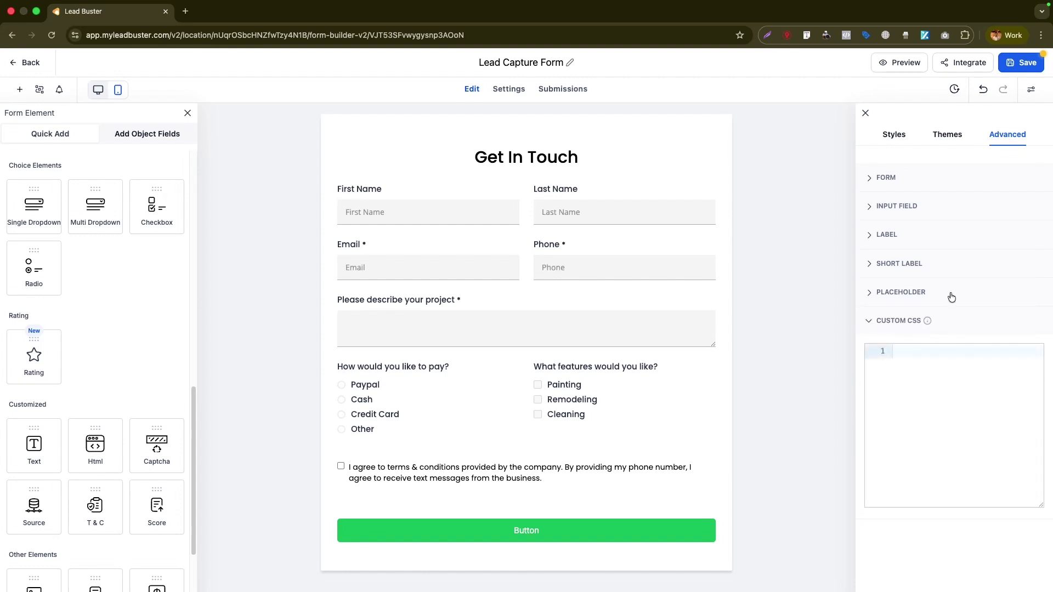
{"action": "left_click", "coordinate": [866, 112]}
- Change the button label to a centred SUBMIT in Poppins, 20 px, weight 600
{"action": "left_click", "coordinate": [509, 536]}
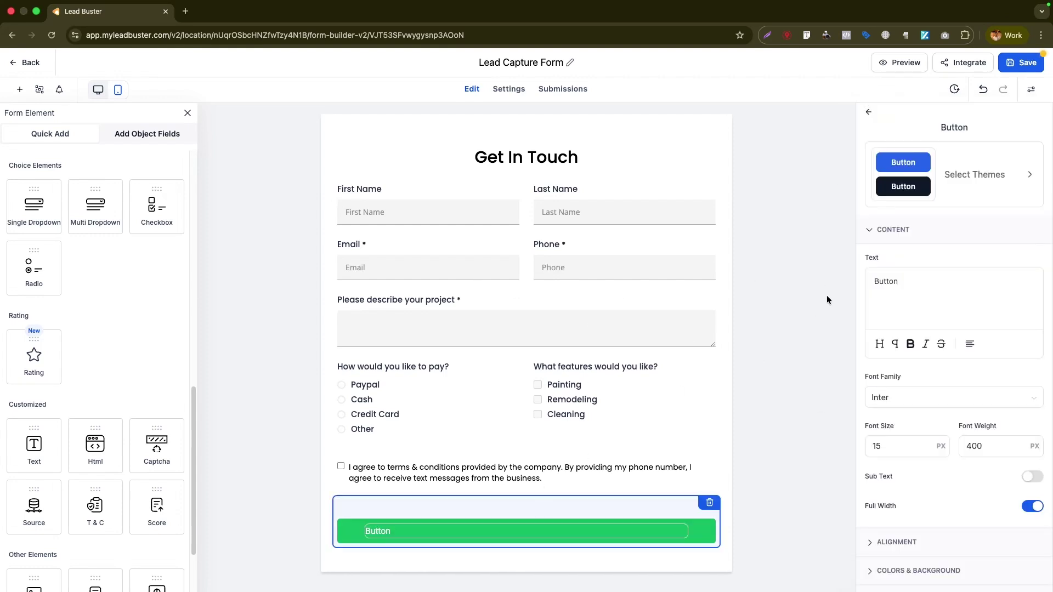
{"action": "double_click", "coordinate": [886, 282]}
{"action": "type", "text": "SUBMOIT"}
{"action": "left_click", "coordinate": [969, 344]}
{"action": "left_click", "coordinate": [970, 294]}
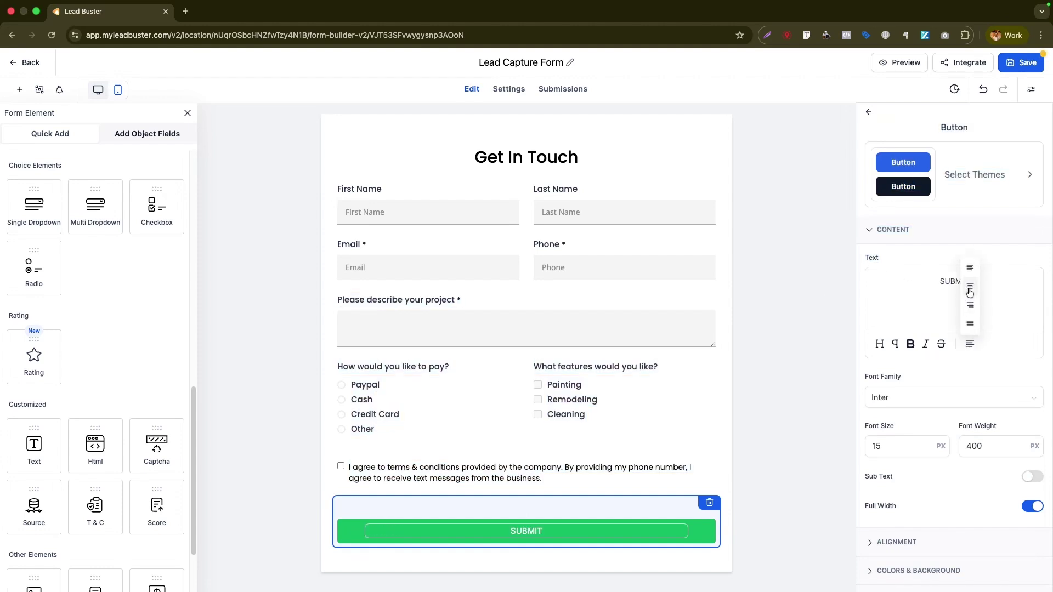
{"action": "left_click", "coordinate": [905, 397]}
{"action": "left_click", "coordinate": [884, 477]}
{"action": "double_click", "coordinate": [880, 420]}
{"action": "type", "text": "20"}
{"action": "double_click", "coordinate": [969, 420]}
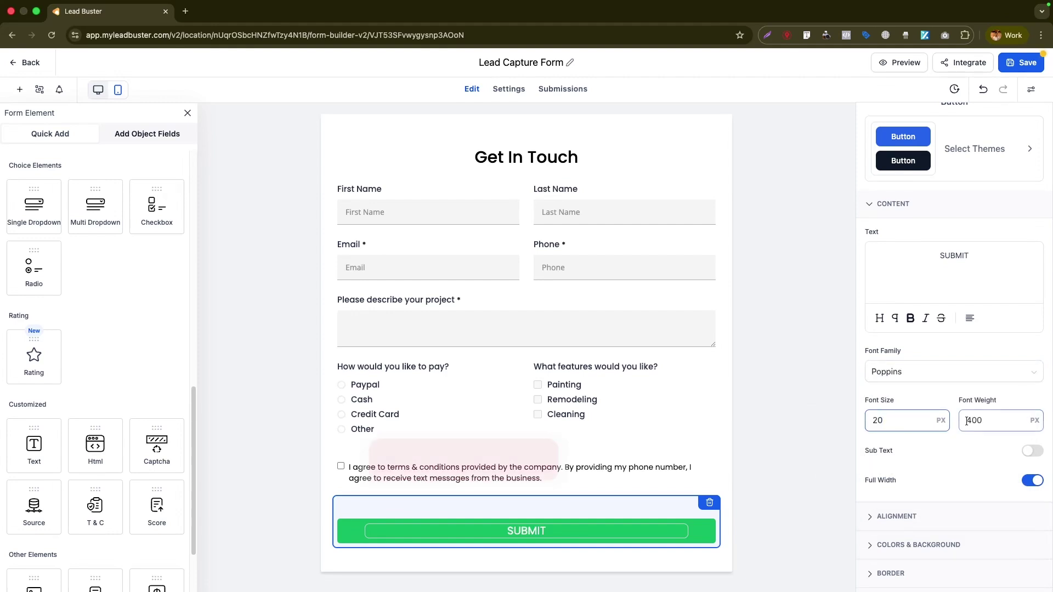
{"action": "type", "text": "600"}
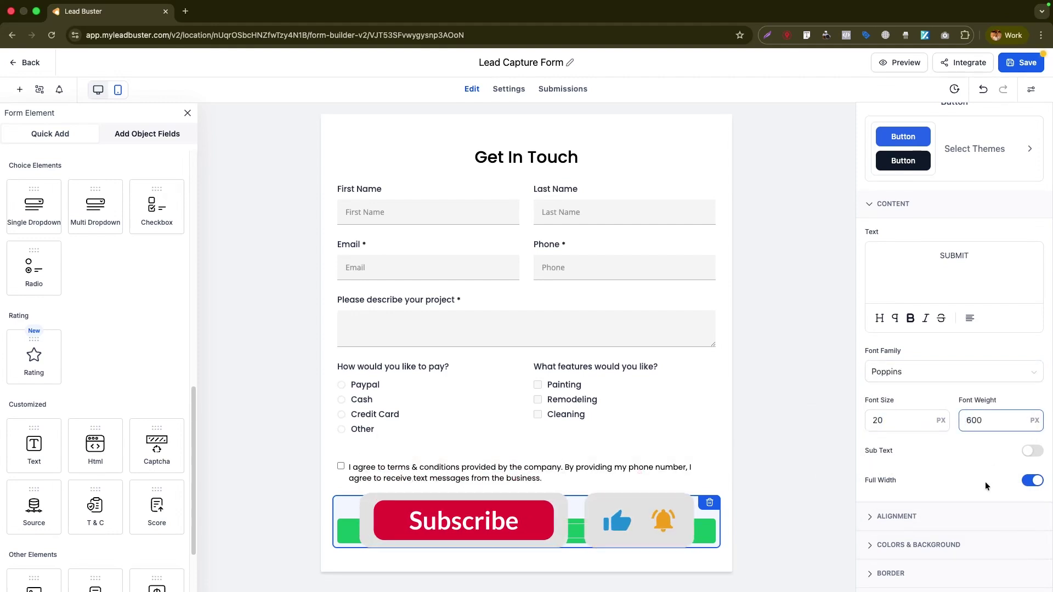
- Make the button background a strong red (#FF2121)
{"action": "left_click", "coordinate": [896, 516]}
{"action": "left_click", "coordinate": [914, 332]}
{"action": "left_click", "coordinate": [877, 334]}
{"action": "left_click", "coordinate": [829, 456]}
{"action": "left_click_drag", "start_coordinate": [894, 369], "coordinate": [935, 353]}
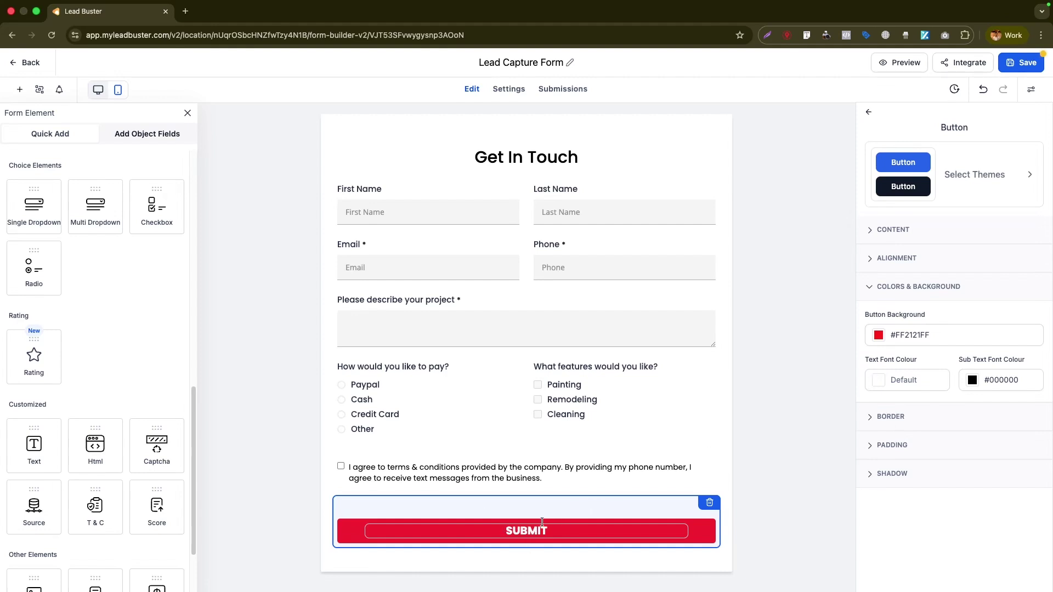
- Give the button 2 px corner radius and 12 px top padding, then save the form
{"action": "left_click", "coordinate": [883, 418]}
{"action": "left_click", "coordinate": [969, 363]}
{"action": "type", "text": "2"}
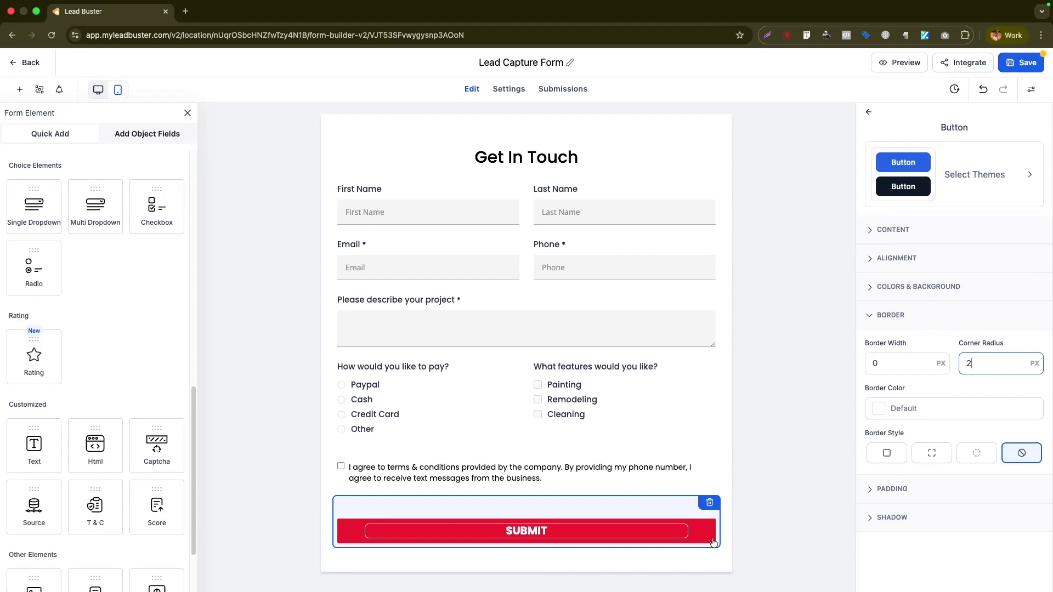
{"action": "left_click", "coordinate": [892, 488]}
{"action": "left_click", "coordinate": [954, 393]}
{"action": "left_click_drag", "start_coordinate": [898, 420], "coordinate": [899, 422]}
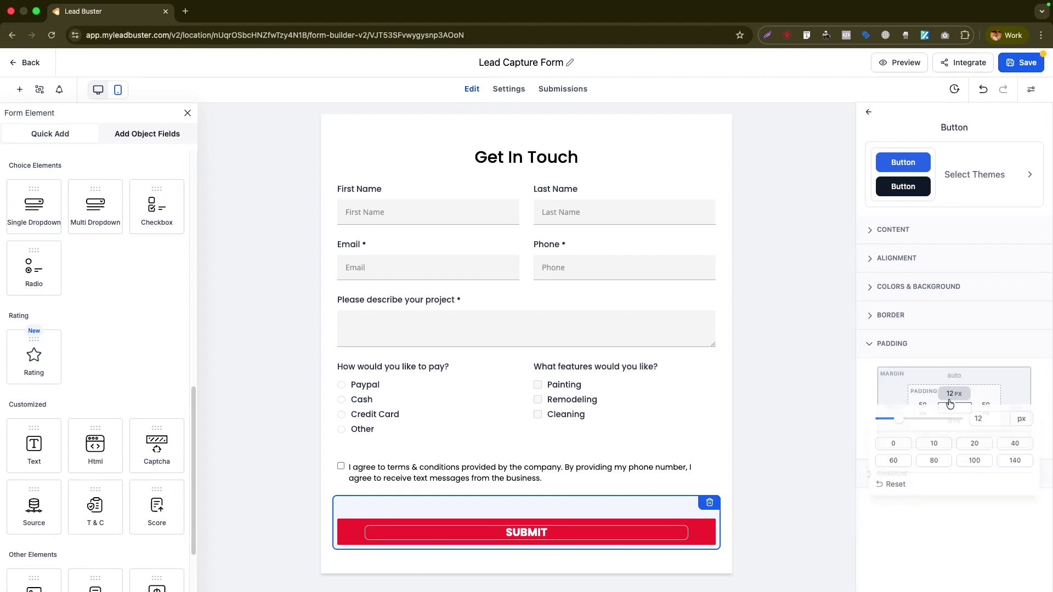
{"action": "left_click", "coordinate": [954, 421]}
{"action": "left_click", "coordinate": [941, 549]}
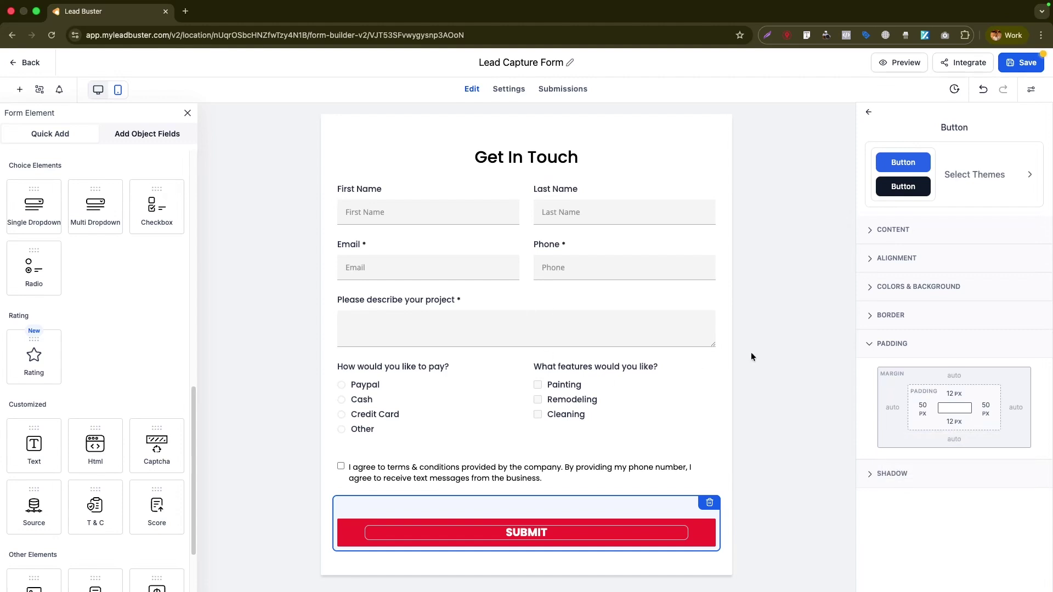
{"action": "left_click", "coordinate": [751, 352]}
{"action": "left_click", "coordinate": [1008, 66]}
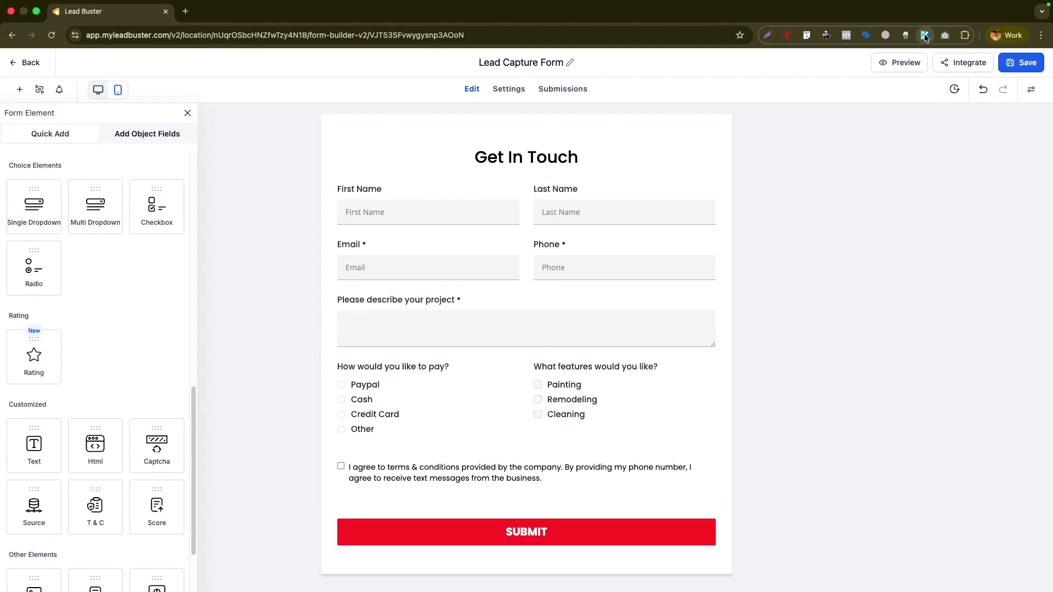
- Open a live preview of the form in the browser
{"action": "left_click", "coordinate": [902, 63]}
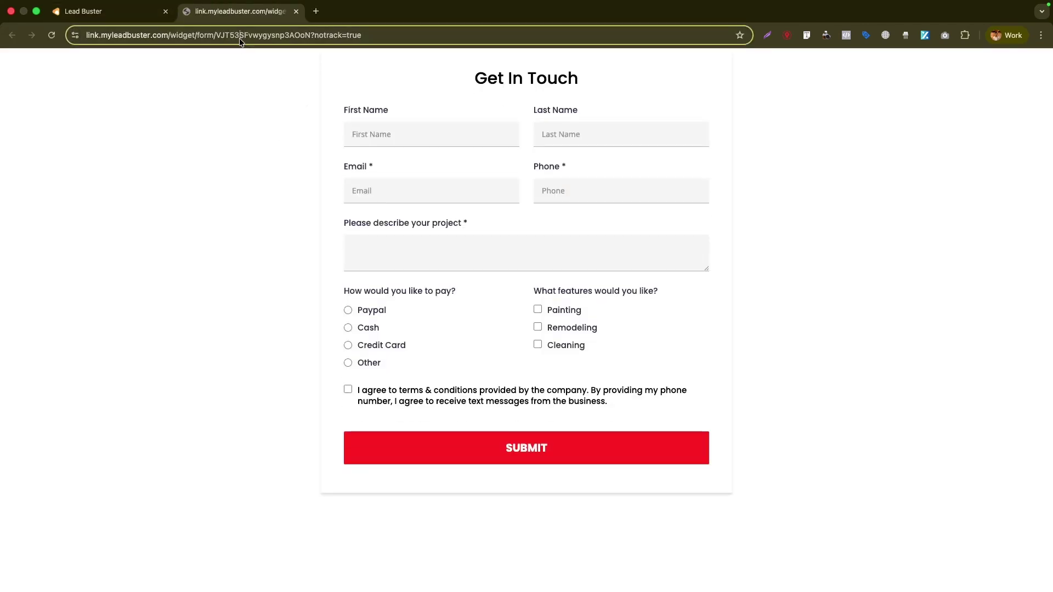
{"action": "left_click", "coordinate": [239, 38]}
{"action": "left_click", "coordinate": [416, 164]}
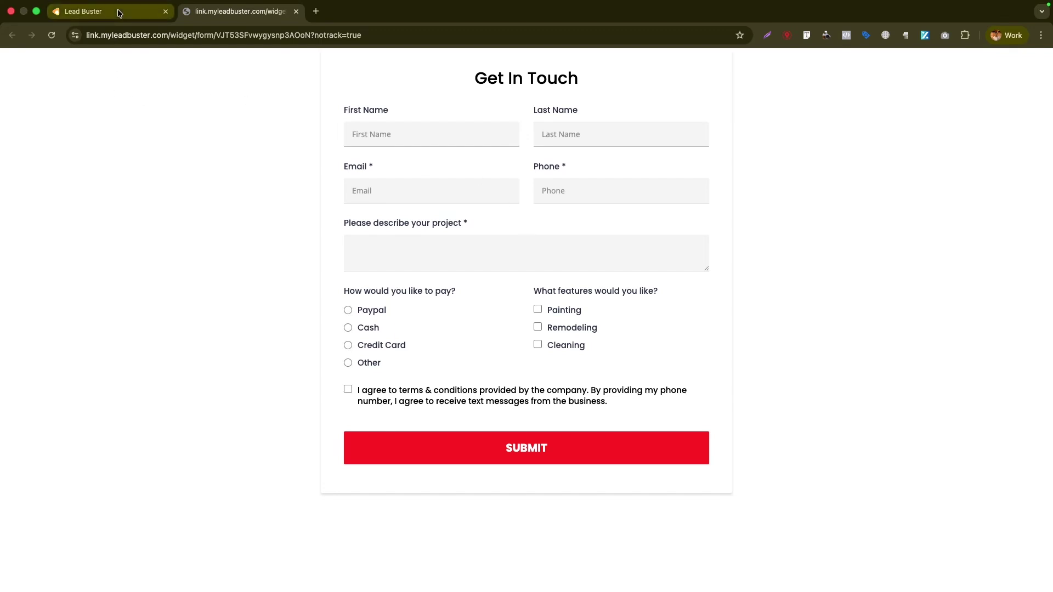
- Submit a test entry with a first name, service request, Cash payment and accepted terms
{"action": "left_click", "coordinate": [414, 129]}
{"action": "type", "text": "Matt"}
{"action": "key", "text": "Tab"}
{"action": "type", "text": "Shadow"}
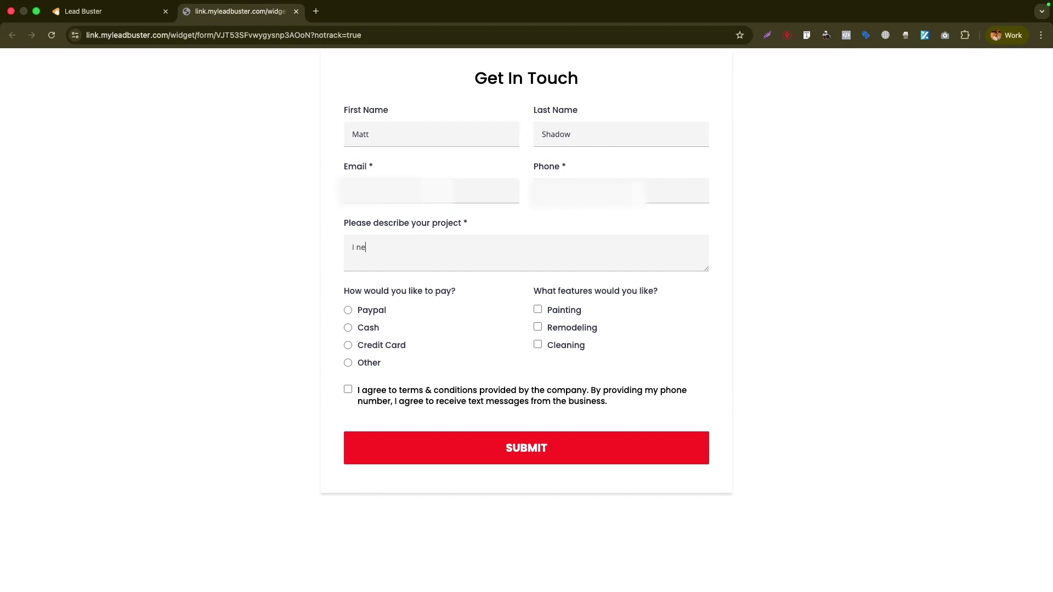
{"action": "type", "text": "aning service"}
{"action": "left_click_drag", "start_coordinate": [357, 327], "coordinate": [362, 328]}
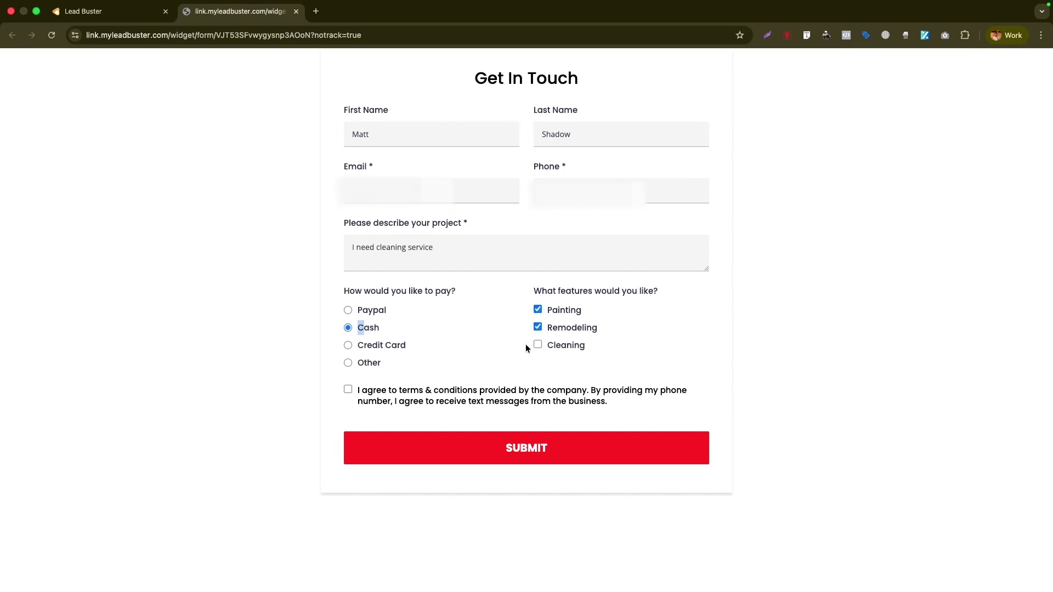
{"action": "left_click", "coordinate": [347, 389]}
{"action": "left_click", "coordinate": [401, 453]}
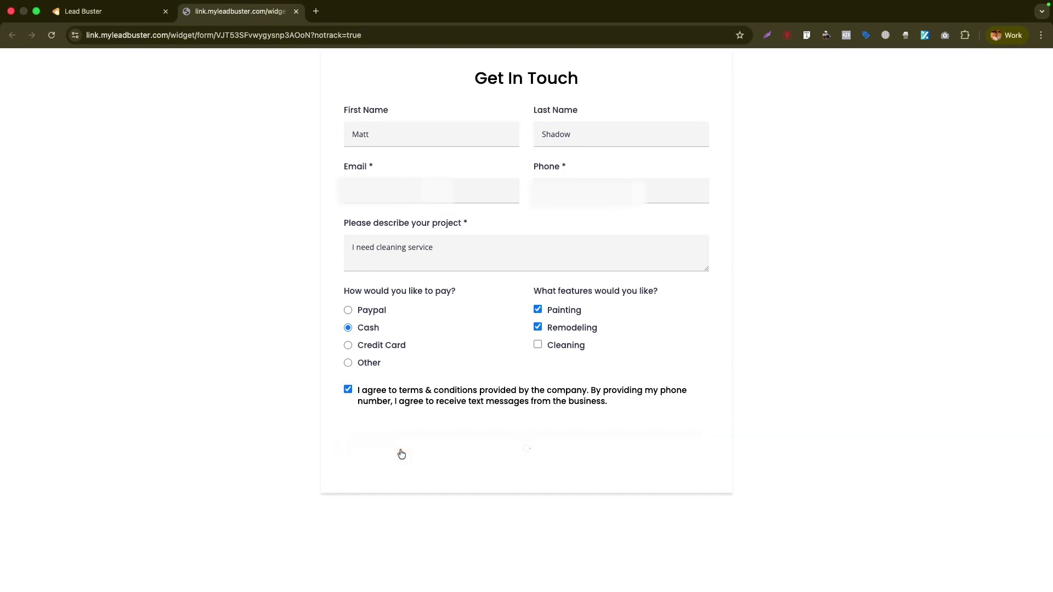
{"action": "key", "text": "super+1"}
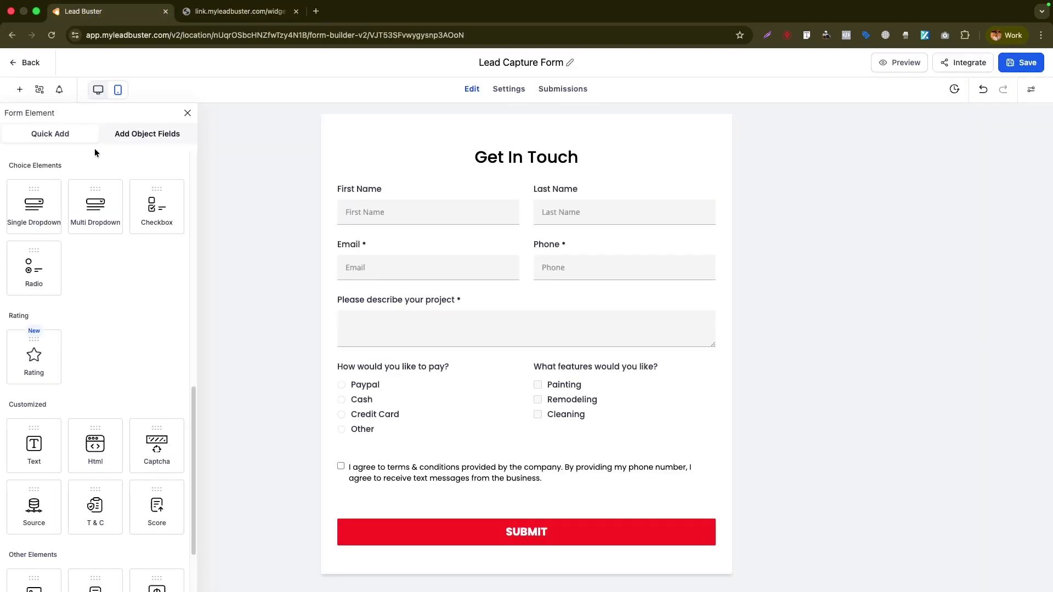
- Open the new contact's record and review its Lead Capture Form answers
{"action": "left_click", "coordinate": [31, 64]}
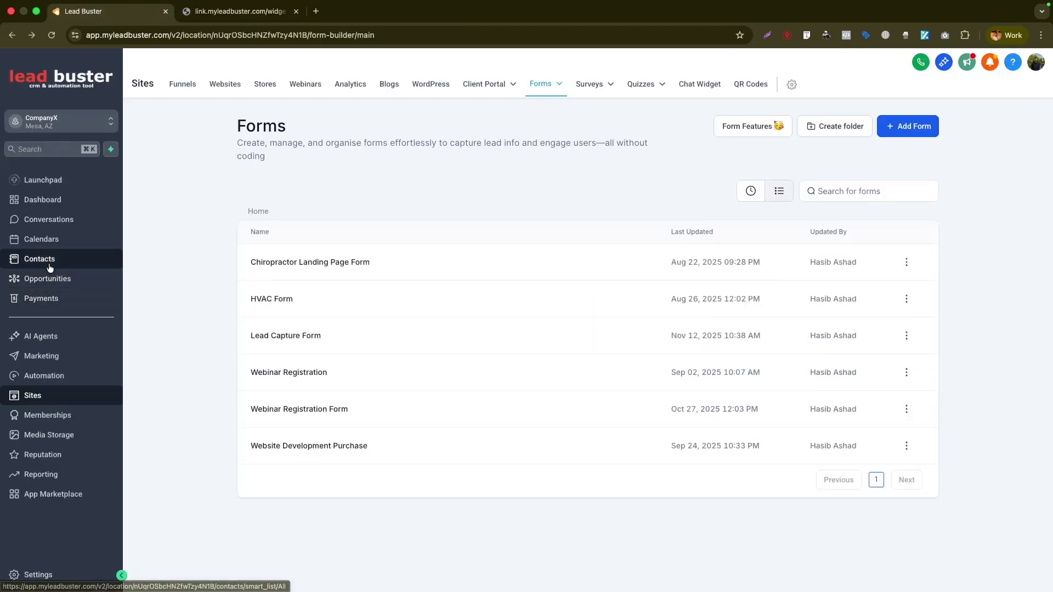
{"action": "left_click", "coordinate": [49, 266]}
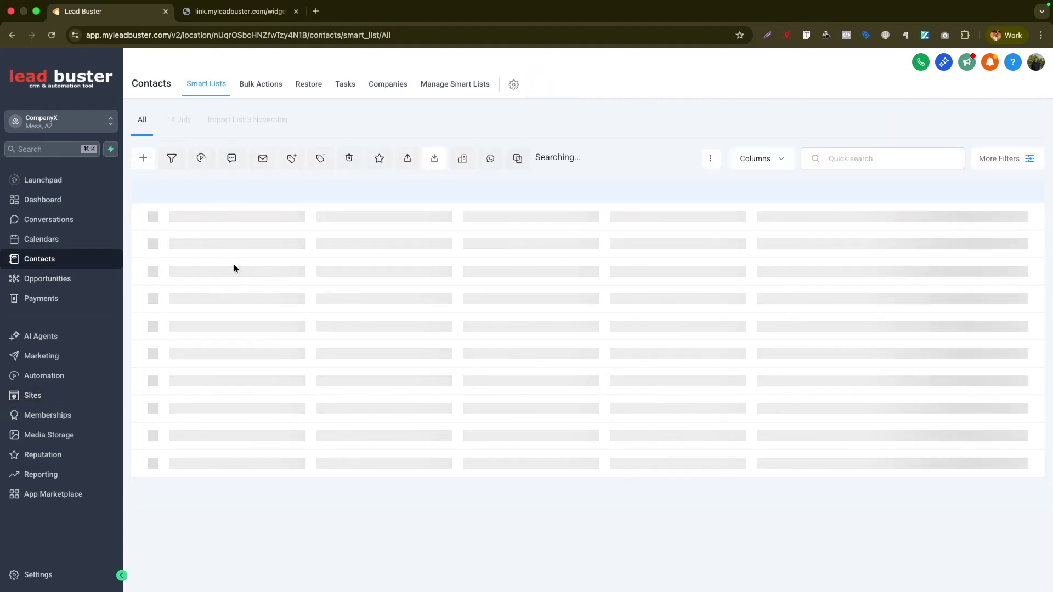
{"action": "left_click", "coordinate": [237, 245]}
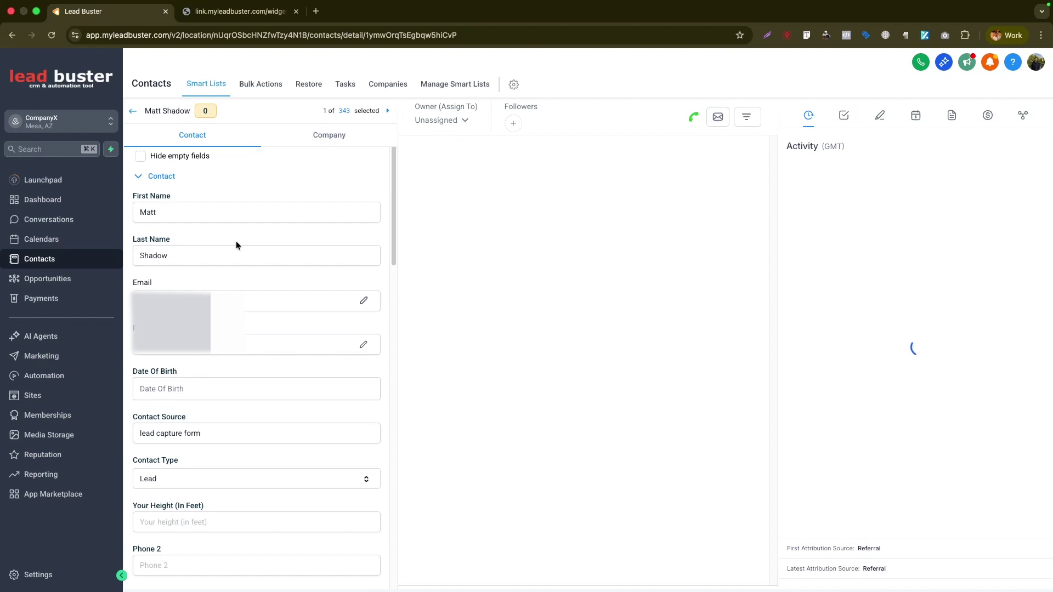
{"action": "scroll", "coordinate": [205, 351], "scroll_direction": "down", "scroll_amount": 5}
{"action": "scroll", "coordinate": [206, 353], "scroll_direction": "down", "scroll_amount": 15}
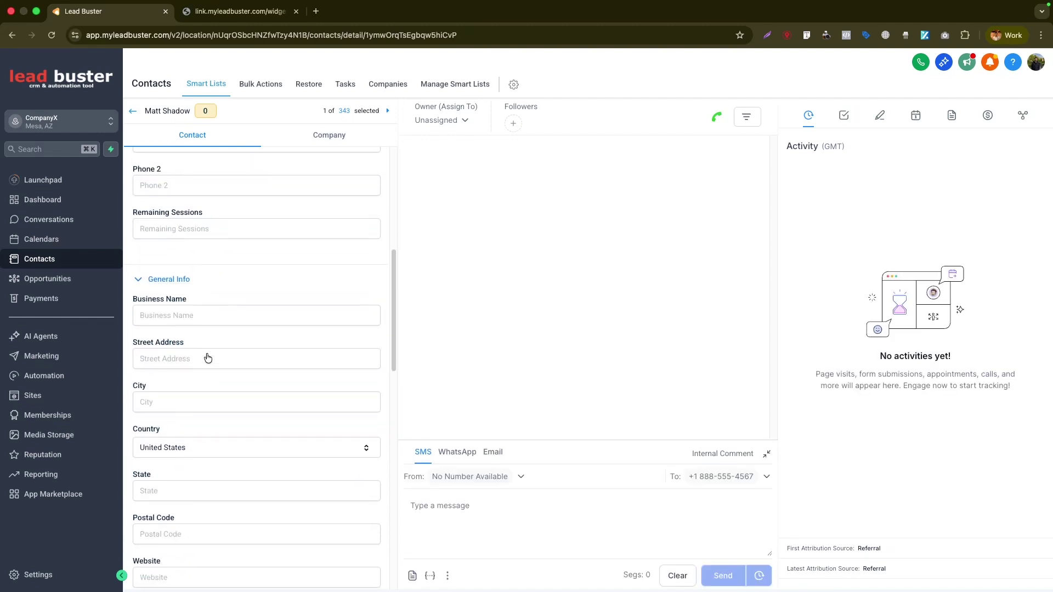
{"action": "left_click", "coordinate": [185, 248]}
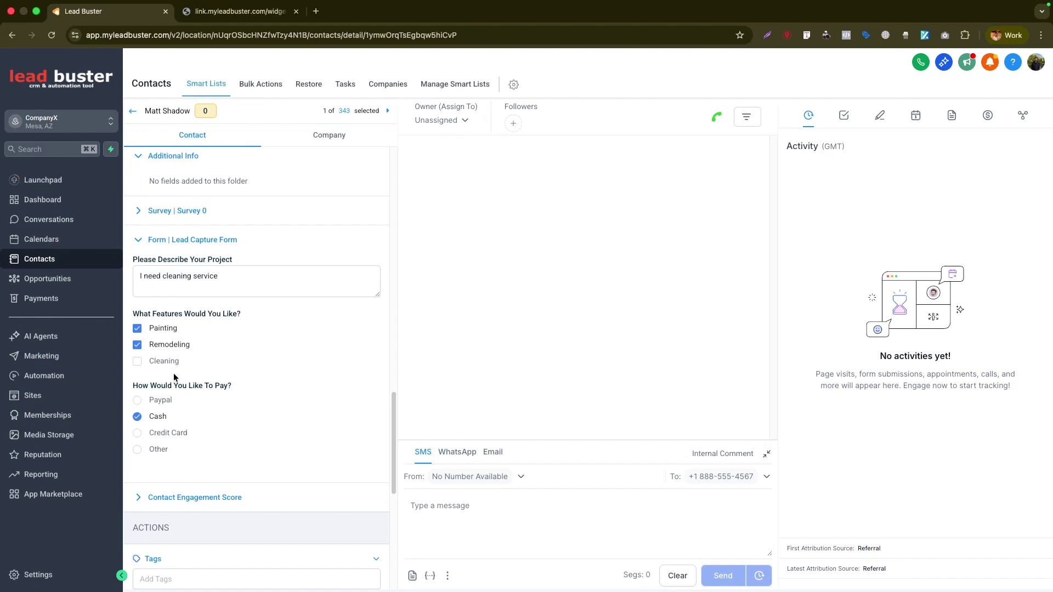
{"action": "scroll", "coordinate": [278, 362], "scroll_direction": "up", "scroll_amount": 15}
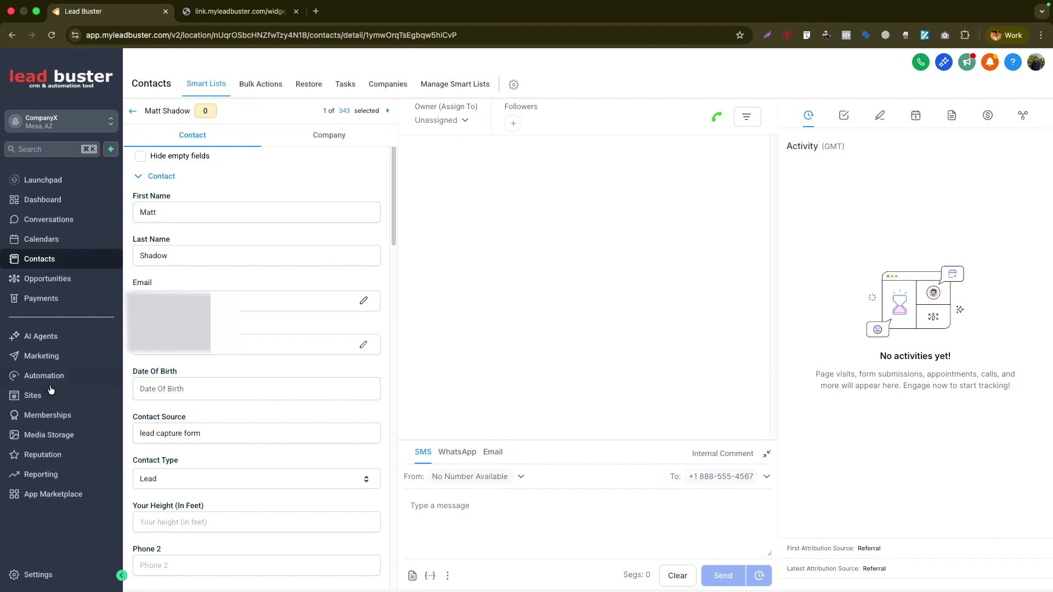
{"action": "left_click", "coordinate": [33, 395]}
- View the Lead Capture Form, then open the Freelance Income Webinar funnel page in the editor
{"action": "mouse_move", "coordinate": [543, 85]}
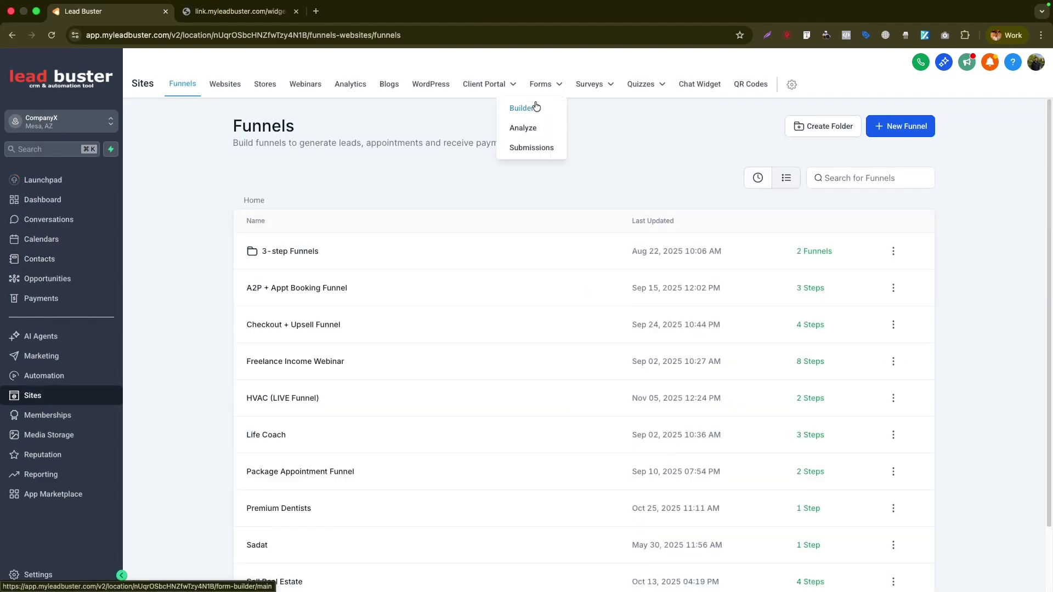
{"action": "left_click", "coordinate": [536, 106]}
{"action": "left_click", "coordinate": [246, 299]}
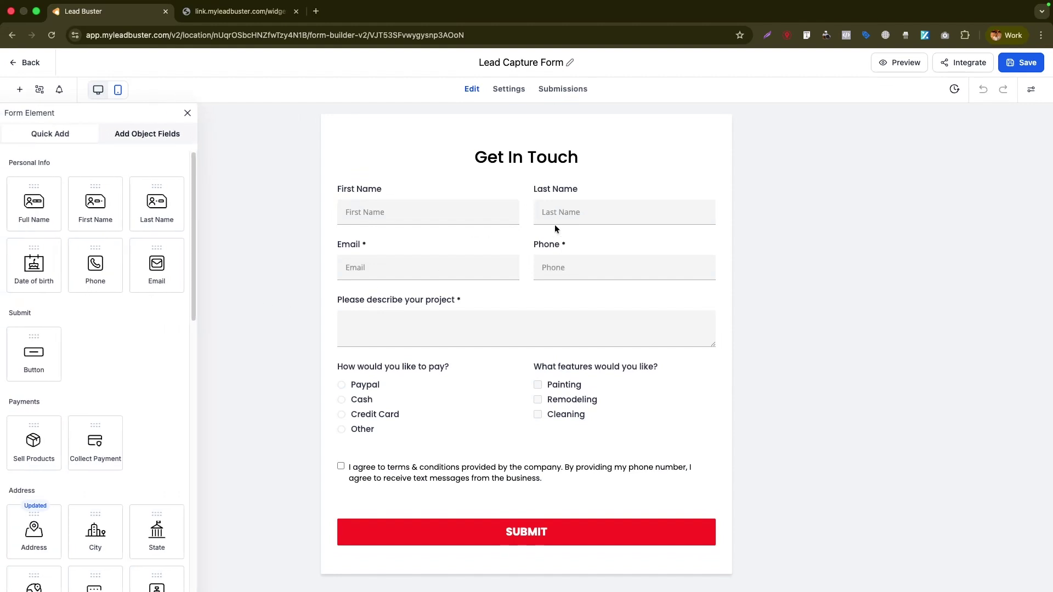
{"action": "left_click", "coordinate": [29, 65]}
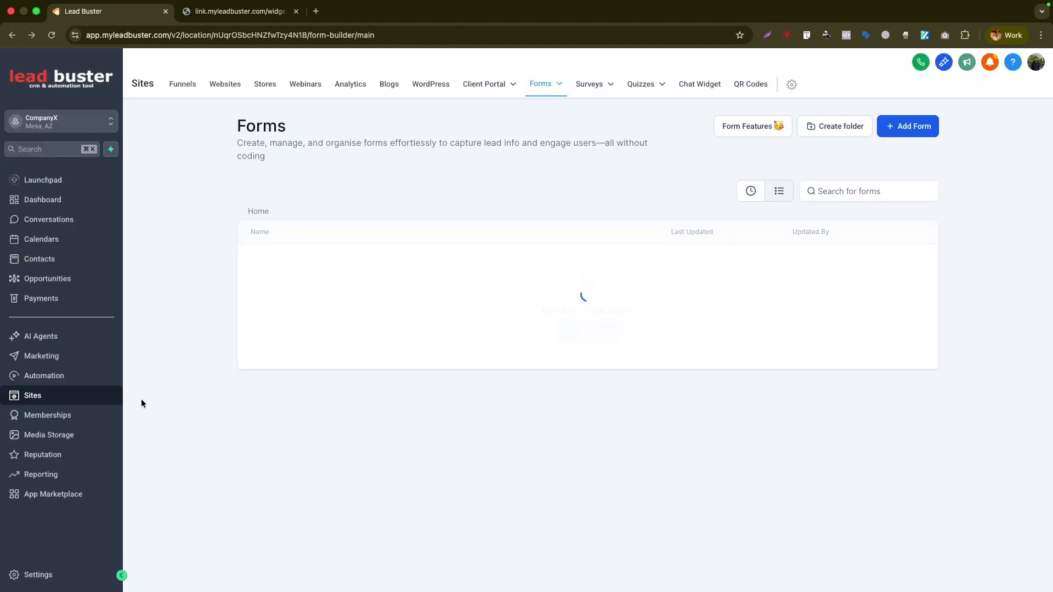
{"action": "left_click", "coordinate": [182, 85]}
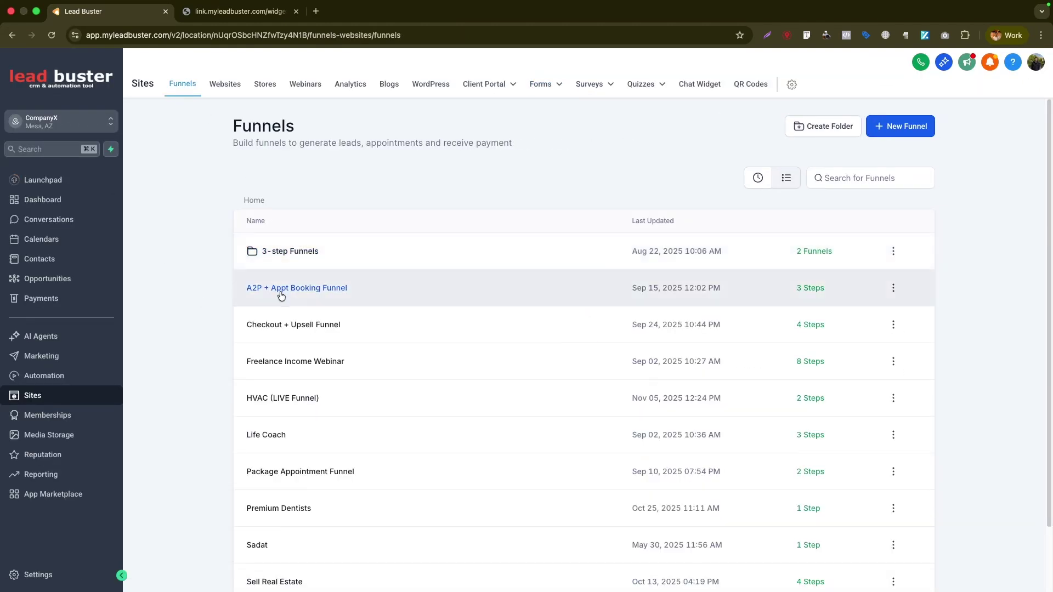
{"action": "left_click", "coordinate": [290, 362]}
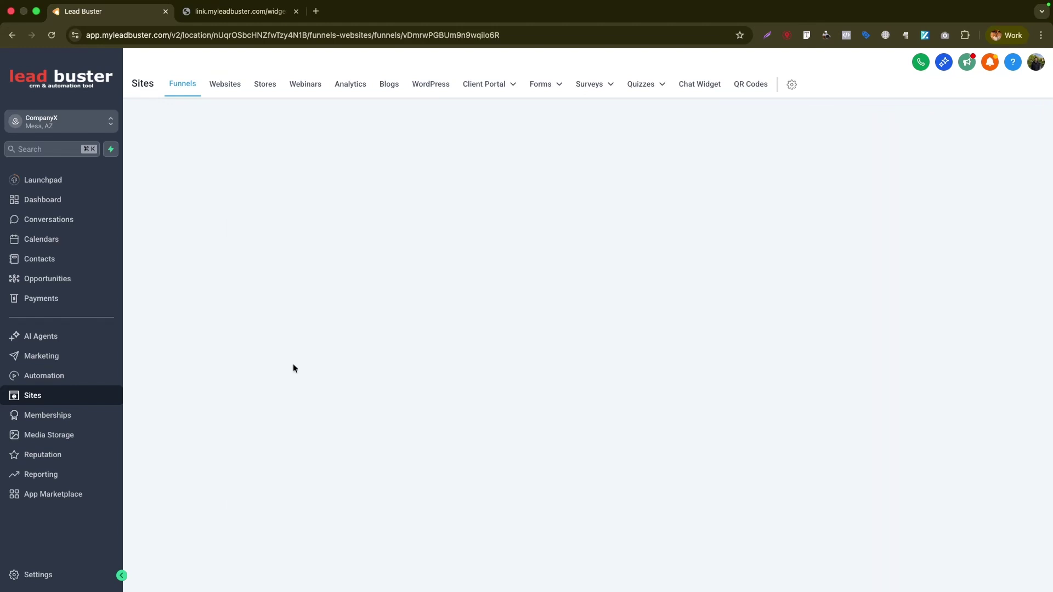
{"action": "left_click", "coordinate": [466, 413]}
{"action": "left_click", "coordinate": [467, 389]}
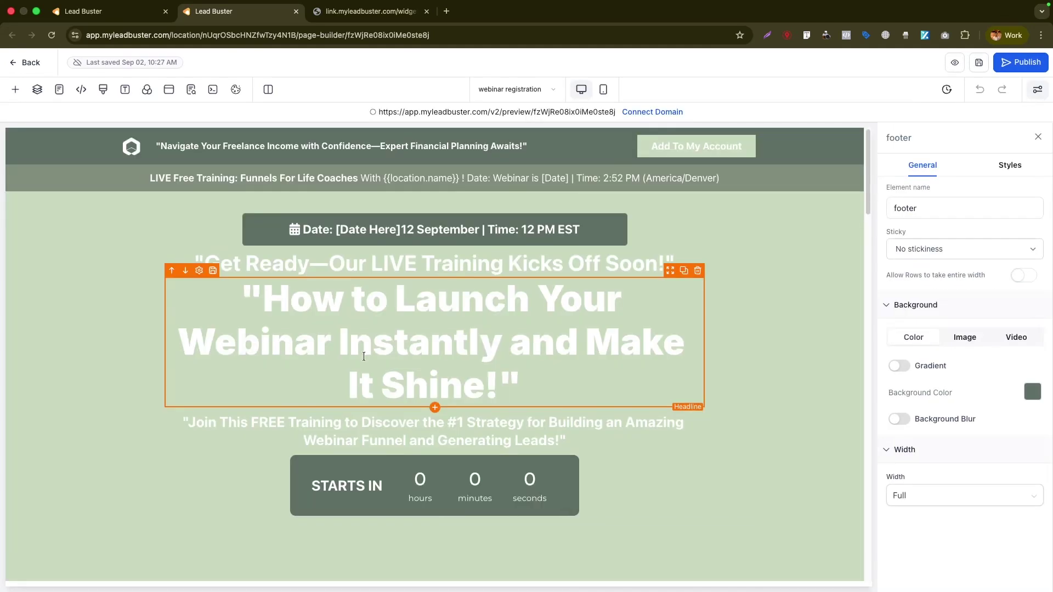
- Remove the old form and its empty column, and add a one-column row below the countdown
{"action": "scroll", "coordinate": [364, 360], "scroll_direction": "down", "scroll_amount": 6}
{"action": "left_click", "coordinate": [652, 275]}
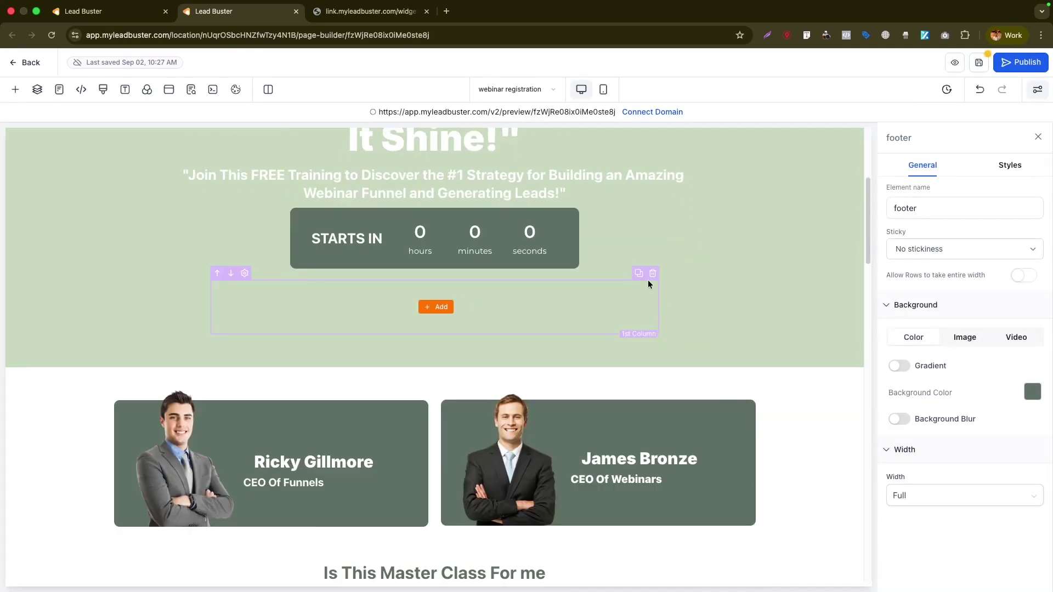
{"action": "left_click", "coordinate": [652, 273]}
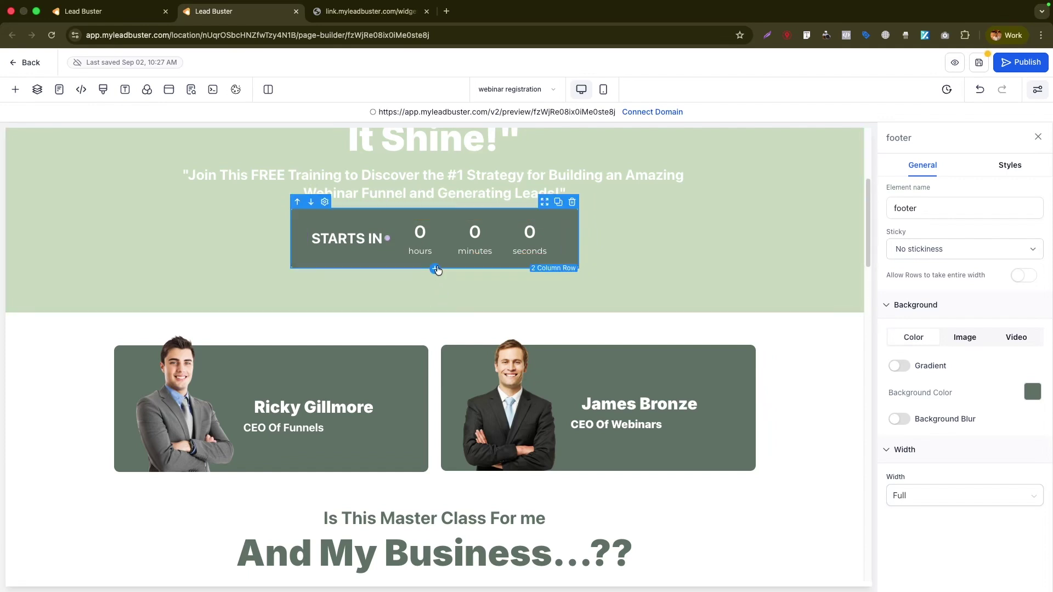
{"action": "left_click", "coordinate": [437, 270]}
{"action": "left_click_drag", "start_coordinate": [135, 220], "coordinate": [389, 272]}
- Insert a Form element set to the Lead Capture Form and publish the page
{"action": "left_click", "coordinate": [429, 314]}
{"action": "left_click", "coordinate": [174, 173]}
{"action": "type", "text": "form"}
{"action": "left_click_drag", "start_coordinate": [211, 240], "coordinate": [409, 299]}
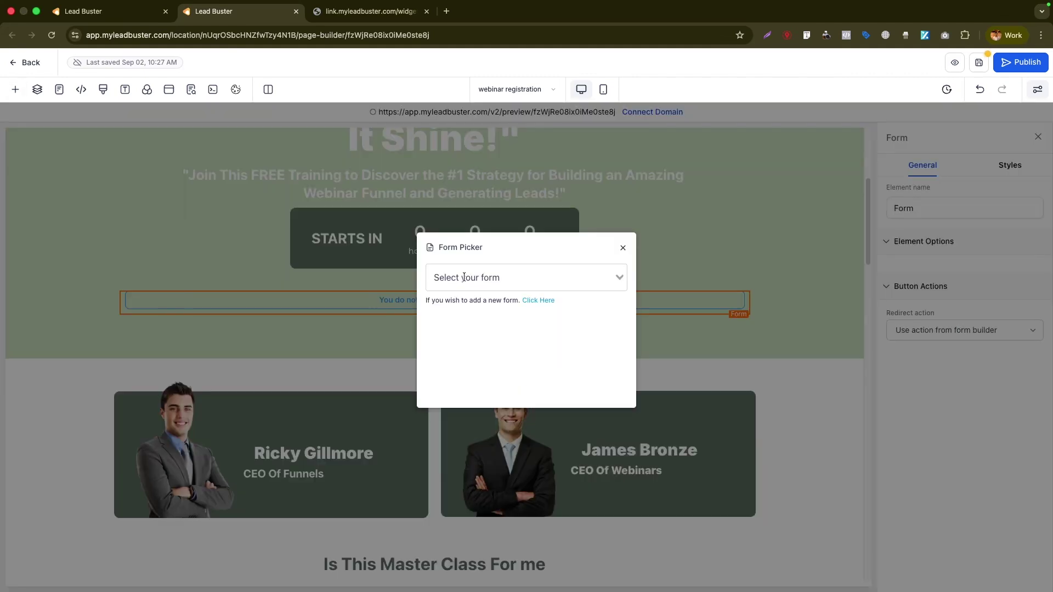
{"action": "left_click", "coordinate": [463, 278]}
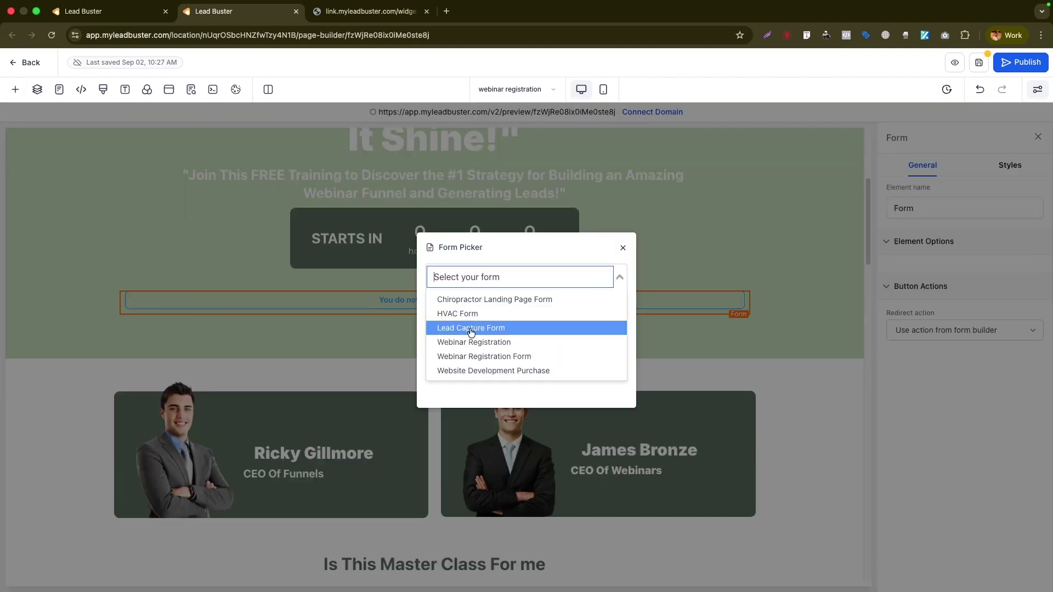
{"action": "left_click", "coordinate": [468, 326]}
{"action": "scroll", "coordinate": [399, 354], "scroll_direction": "down", "scroll_amount": 4}
{"action": "scroll", "coordinate": [536, 306], "scroll_direction": "up", "scroll_amount": 2}
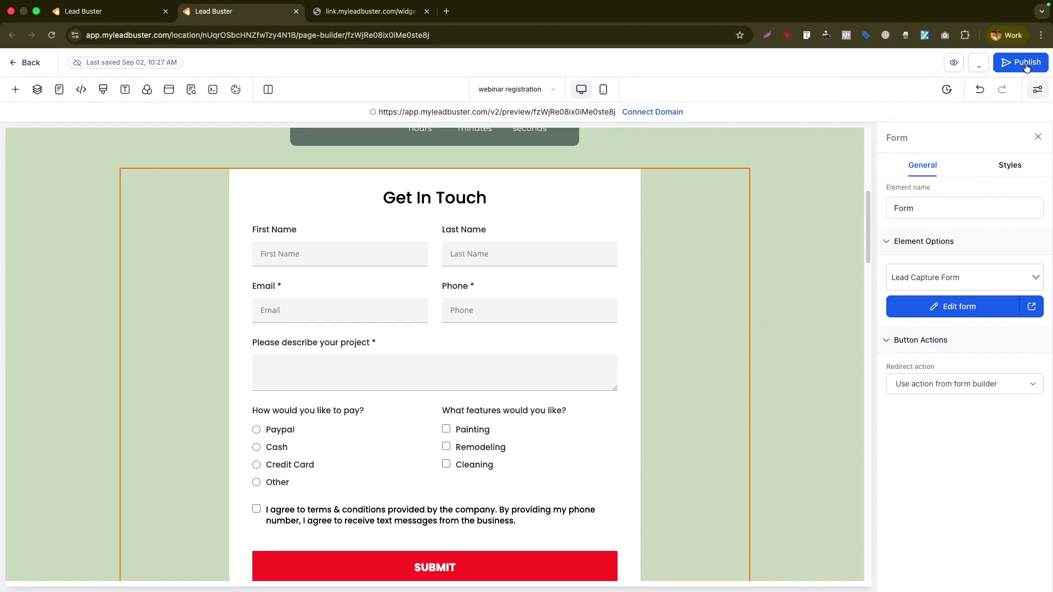
{"action": "left_click", "coordinate": [1037, 89]}
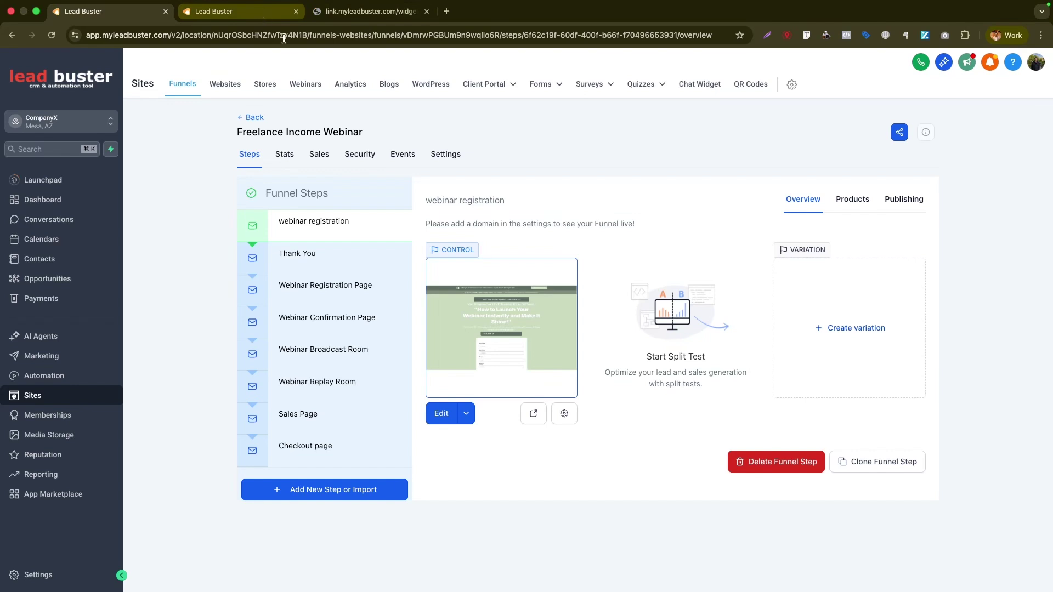
- Copy the Lead Capture Form's inline embed code from its Integrate options
{"action": "mouse_move", "coordinate": [561, 86]}
{"action": "left_click", "coordinate": [524, 107]}
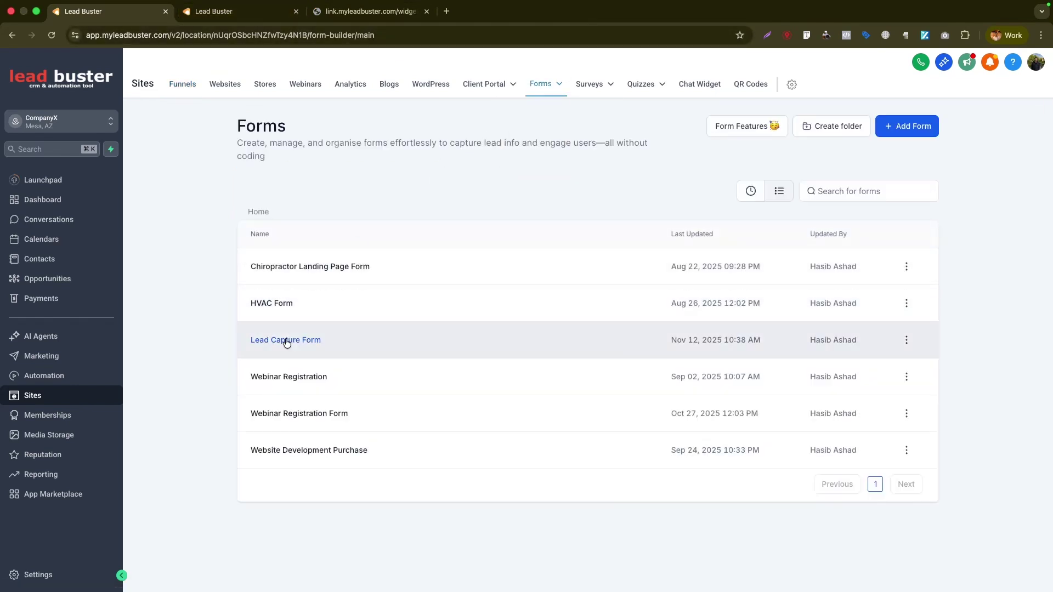
{"action": "left_click", "coordinate": [283, 340]}
{"action": "left_click", "coordinate": [953, 64]}
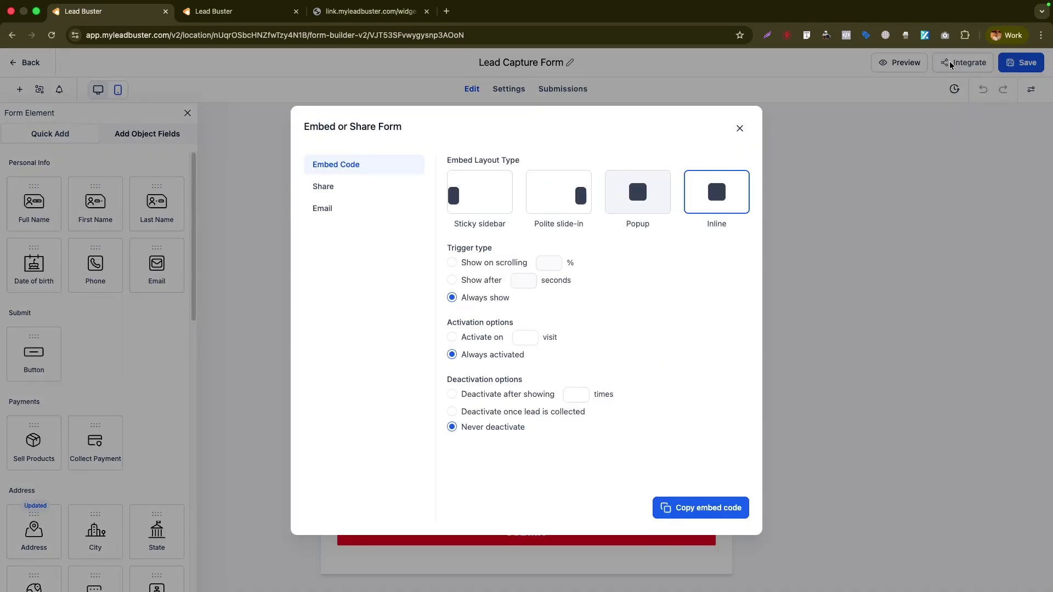
{"action": "left_click", "coordinate": [686, 509]}
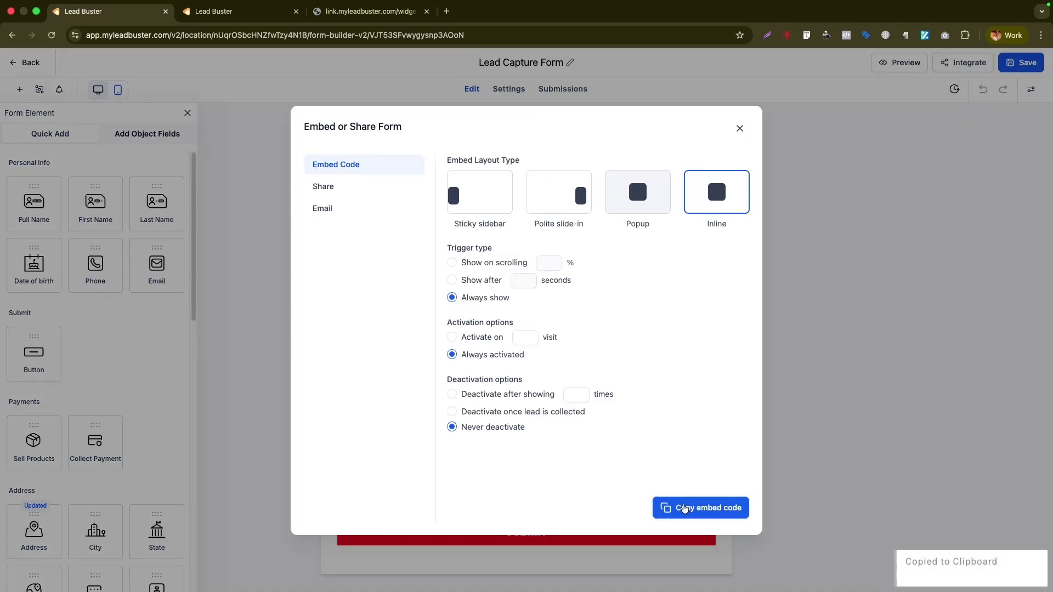
{"action": "left_click", "coordinate": [704, 503]}
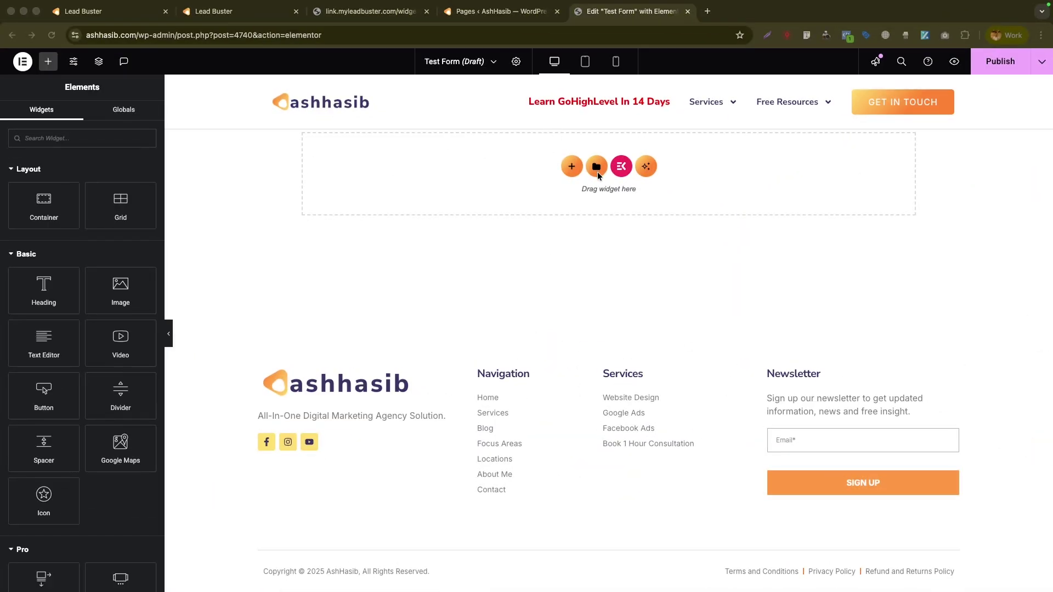
- Drag an HTML widget, found by searching 'html', onto the page and set its top margin to 200 px
{"action": "left_click", "coordinate": [95, 144]}
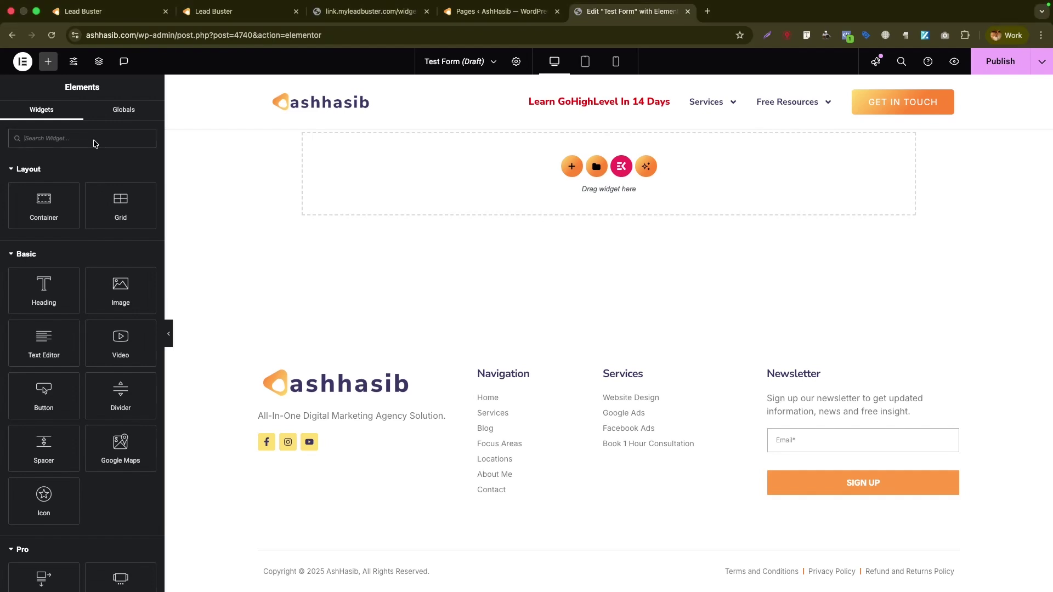
{"action": "type", "text": "f"}
{"action": "key", "text": "BackSpace"}
{"action": "type", "text": "html"}
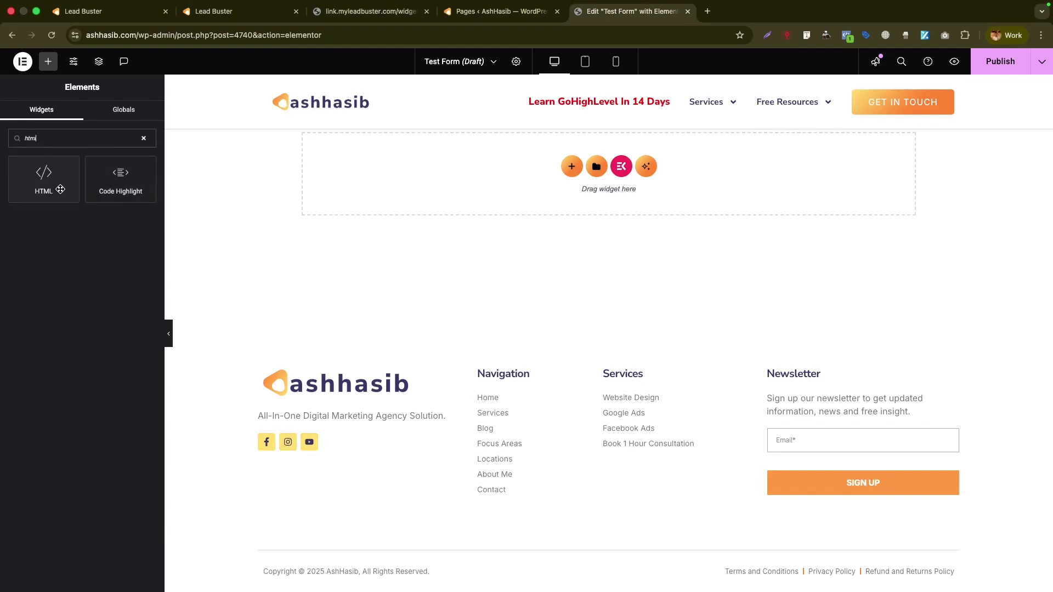
{"action": "left_click_drag", "start_coordinate": [43, 176], "coordinate": [467, 187]}
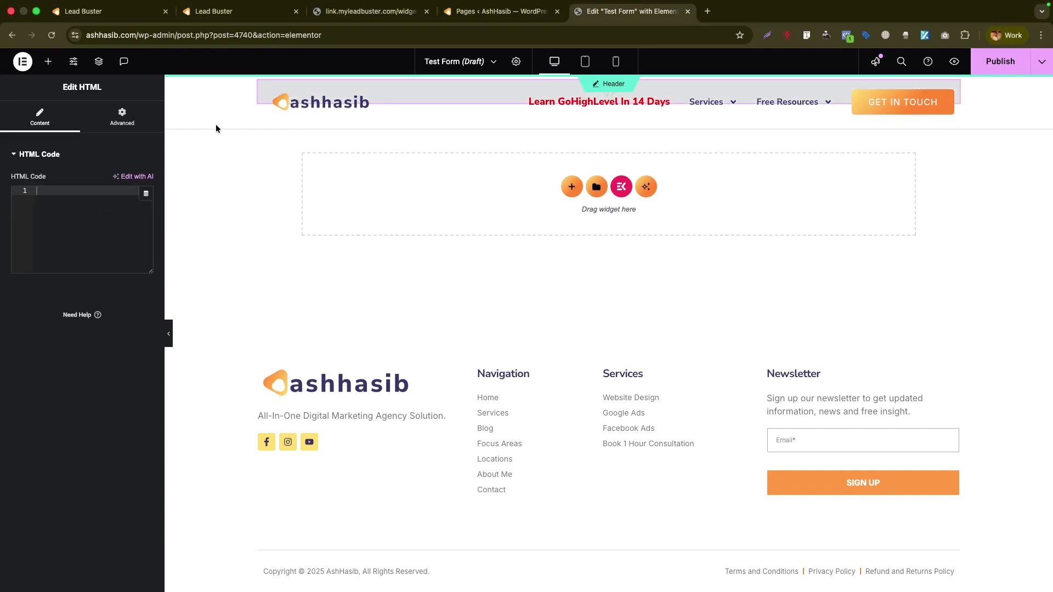
{"action": "left_click", "coordinate": [107, 122]}
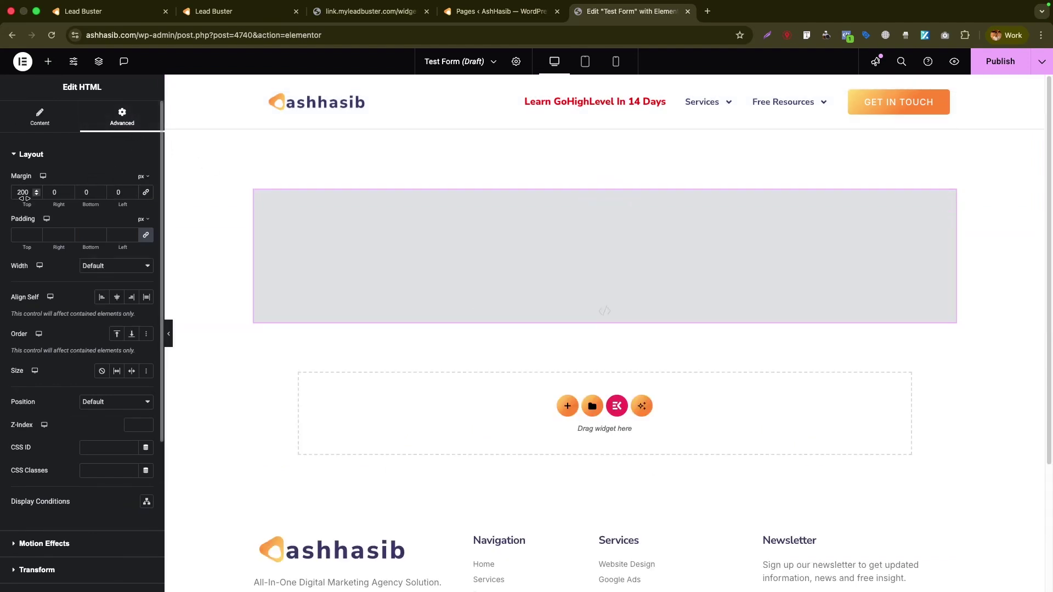
- Paste the embed code into the HTML widget, then return to Lead Buster and close the embed dialog
{"action": "left_click", "coordinate": [39, 117]}
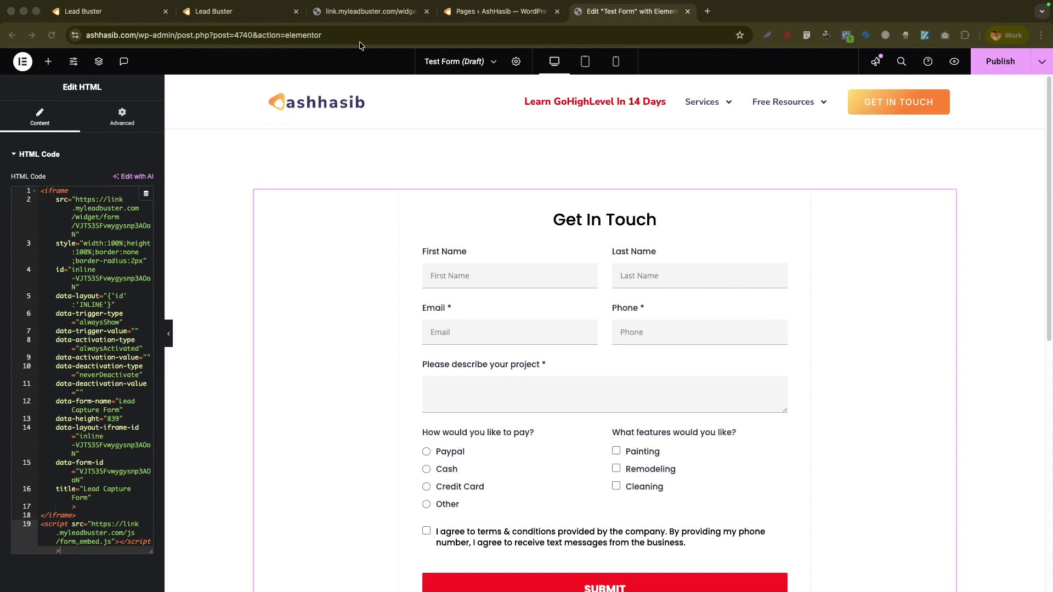
{"action": "left_click", "coordinate": [186, 13]}
{"action": "left_click", "coordinate": [125, 15]}
{"action": "left_click", "coordinate": [202, 189]}
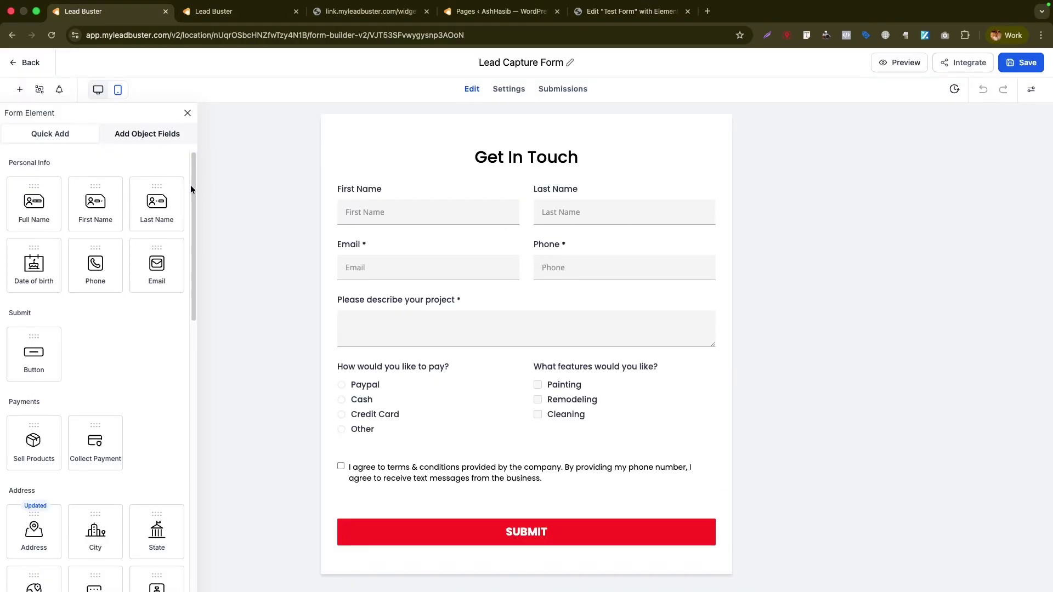
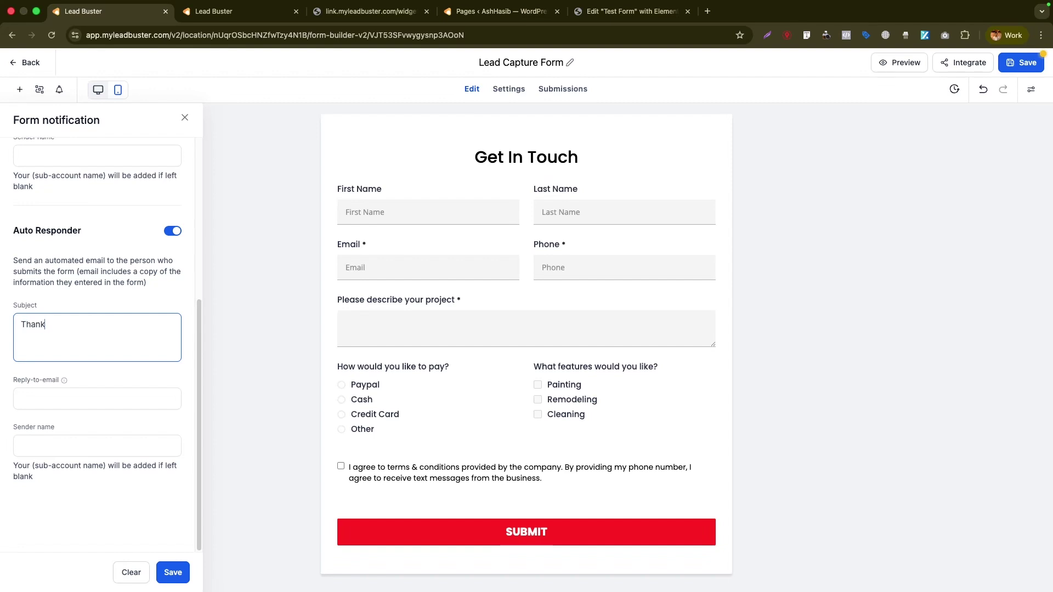
- Enter 'Thank you for your inquiry' as the Auto Responder subject
{"action": "type", "text": "uiry"}
{"action": "scroll", "coordinate": [170, 255], "scroll_direction": "up", "scroll_amount": 5}
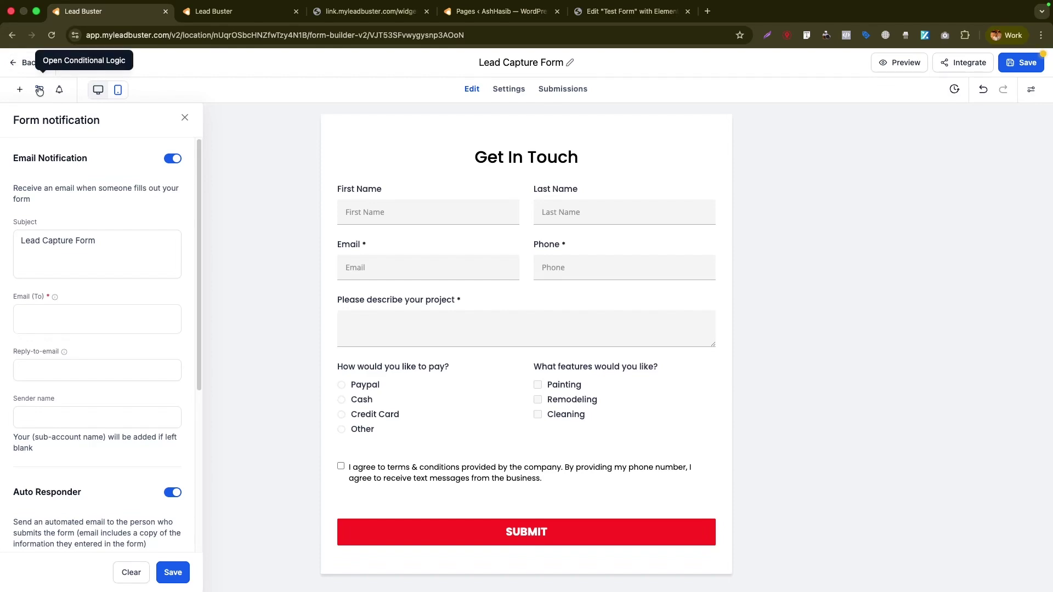
- Open the form's Conditional Logic and start a Redirect to URL condition
{"action": "left_click", "coordinate": [39, 90]}
{"action": "left_click", "coordinate": [421, 219]}
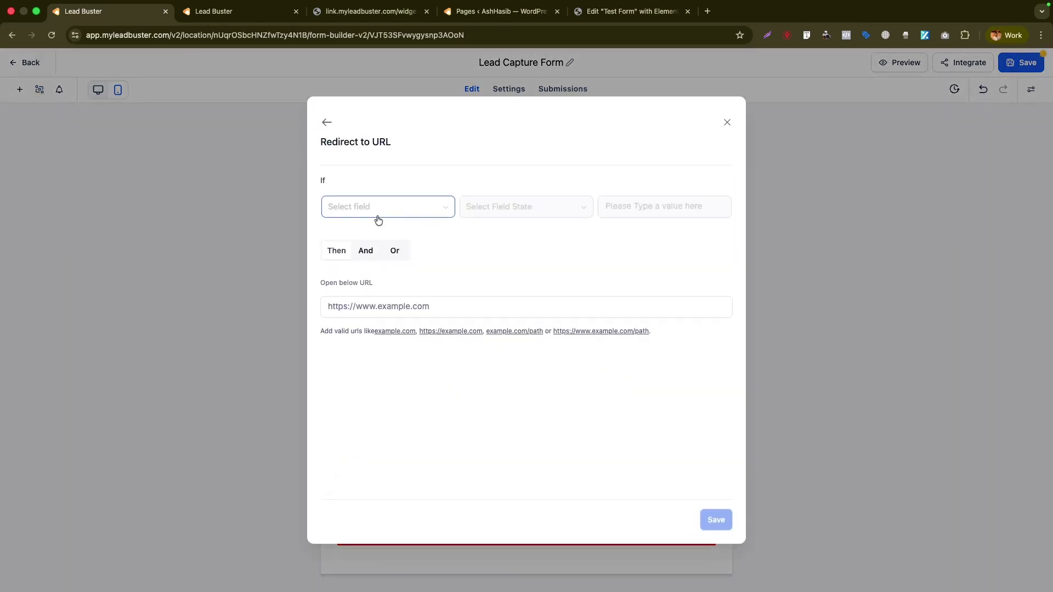
{"action": "left_click", "coordinate": [727, 122]}
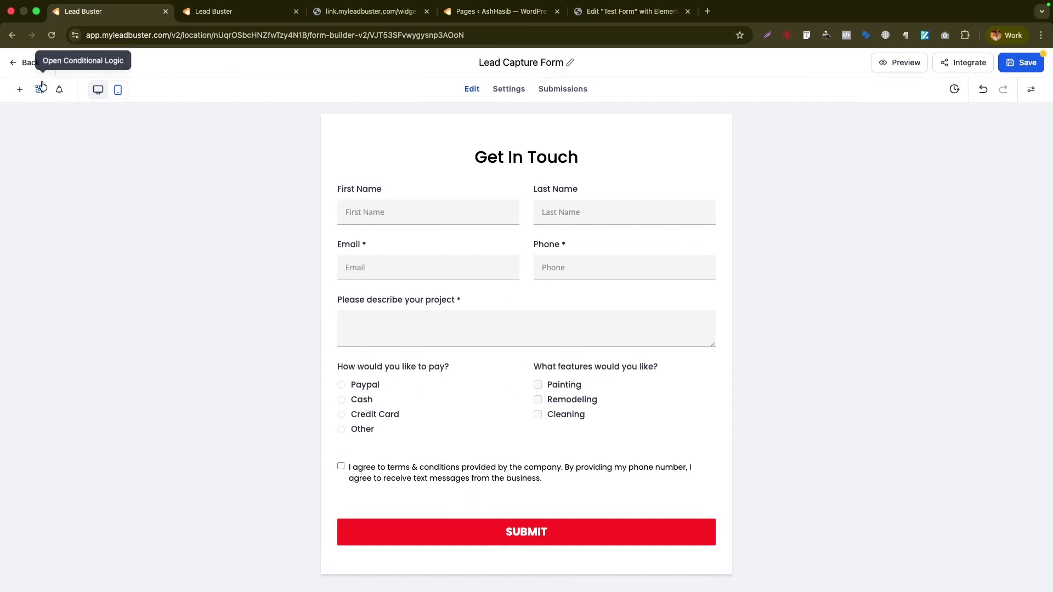
{"action": "left_click", "coordinate": [40, 89]}
- Set the redirect rule to 'How would you like to pay?' Is Equal To Cash, then return to condition types
{"action": "left_click", "coordinate": [417, 207]}
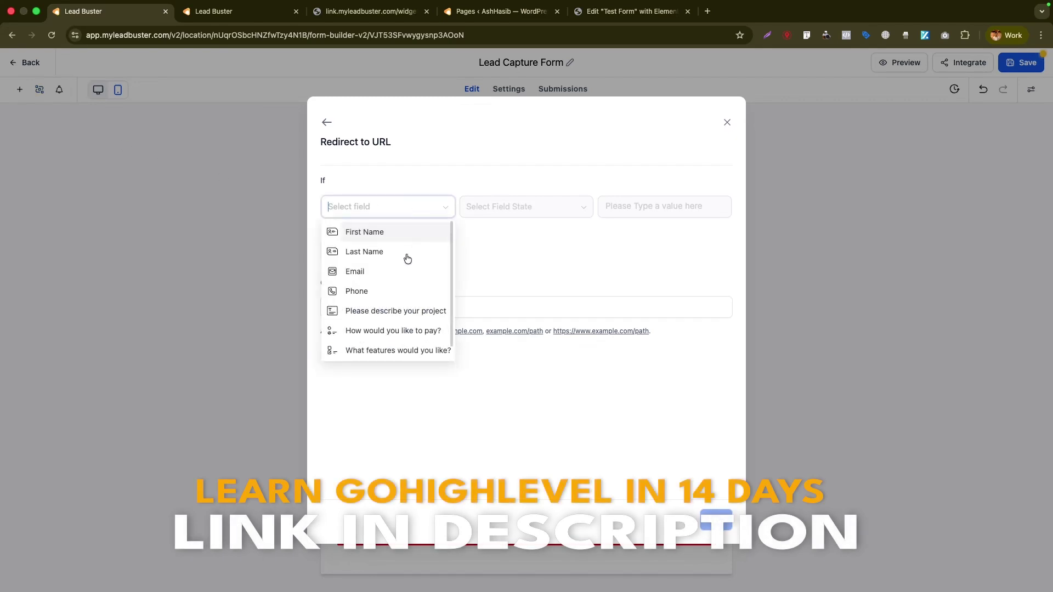
{"action": "left_click", "coordinate": [388, 331]}
{"action": "left_click", "coordinate": [483, 207]}
{"action": "left_click", "coordinate": [486, 231]}
{"action": "left_click", "coordinate": [607, 207]}
{"action": "left_click", "coordinate": [614, 252]}
{"action": "left_click", "coordinate": [449, 304]}
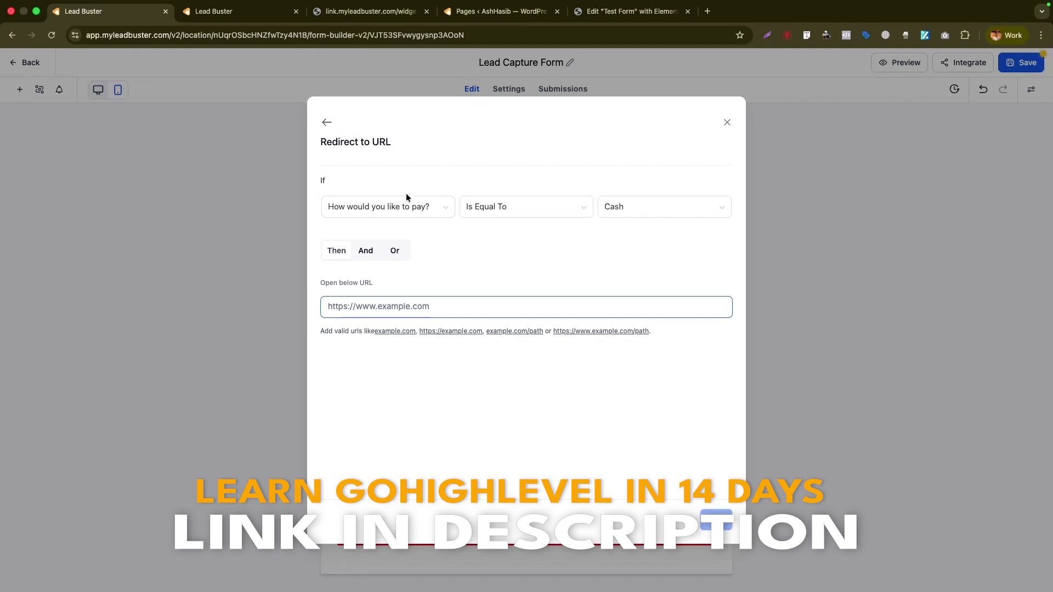
{"action": "left_click", "coordinate": [447, 204]}
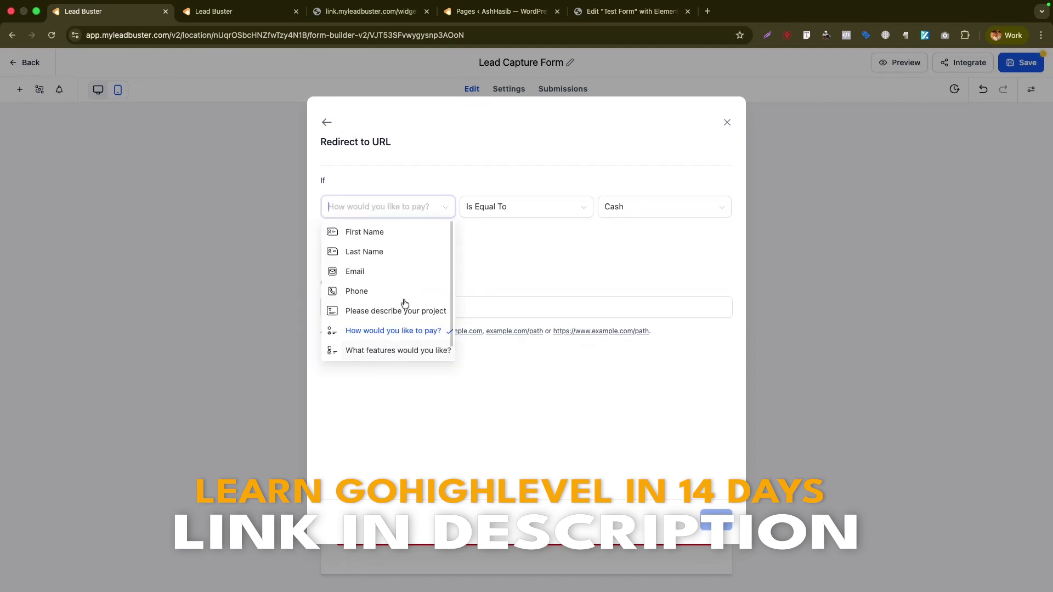
{"action": "left_click", "coordinate": [581, 251]}
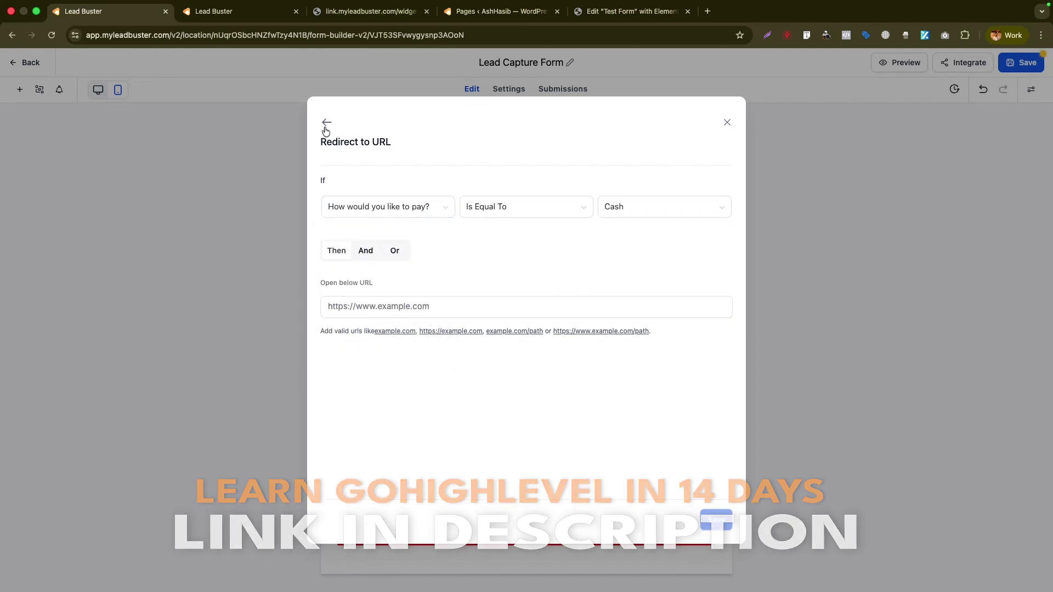
{"action": "left_click", "coordinate": [326, 124]}
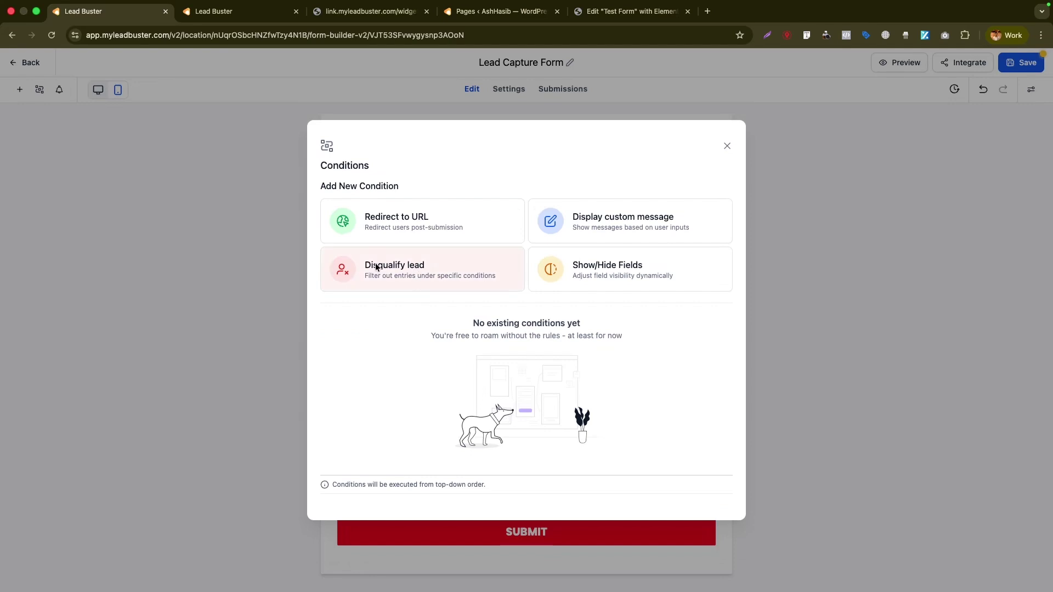
- Draft a Disqualify lead rule for payment 'Other' with message 'Sorry, we don't deal with other payment methods', then close Conditions
{"action": "left_click", "coordinate": [363, 280]}
{"action": "left_click", "coordinate": [384, 329]}
{"action": "left_click", "coordinate": [643, 208]}
{"action": "left_click", "coordinate": [619, 286]}
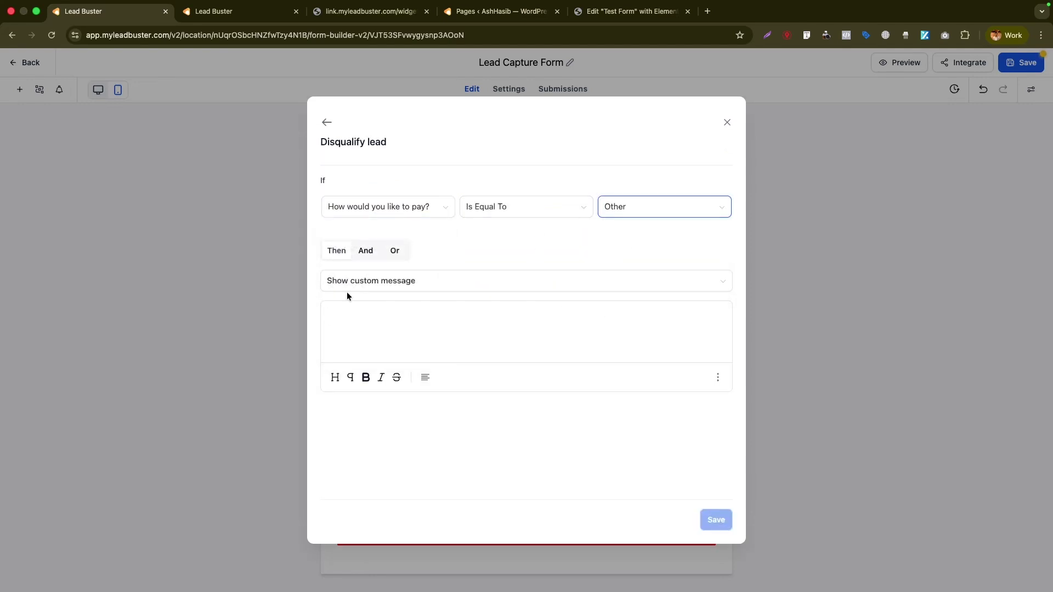
{"action": "left_click", "coordinate": [409, 317]}
{"action": "type", "text": "Sorry, we don't deal"}
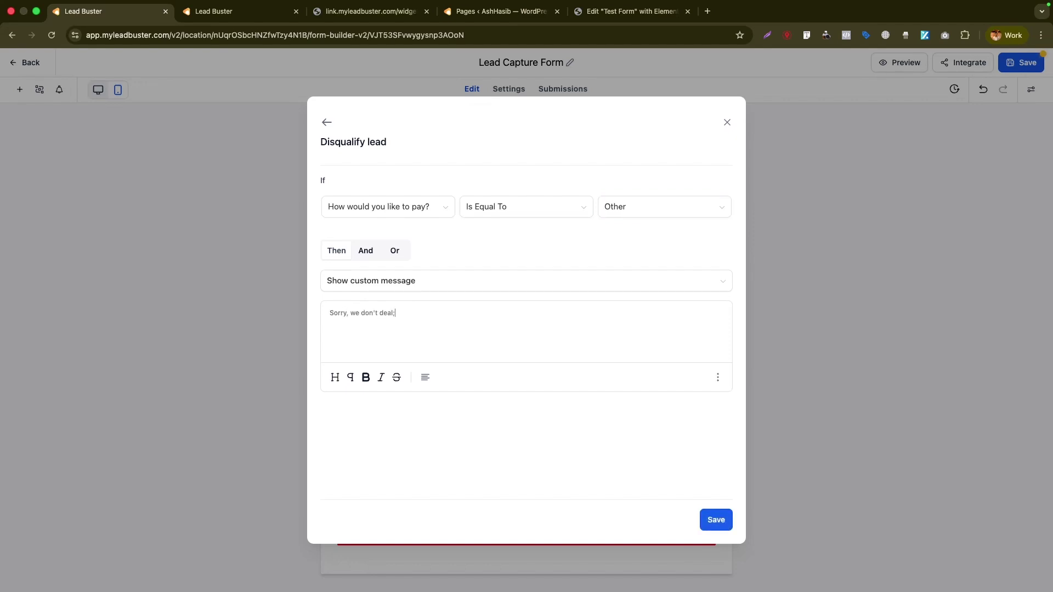
{"action": "type", "text": " with other payment methods"}
{"action": "left_click", "coordinate": [327, 122]}
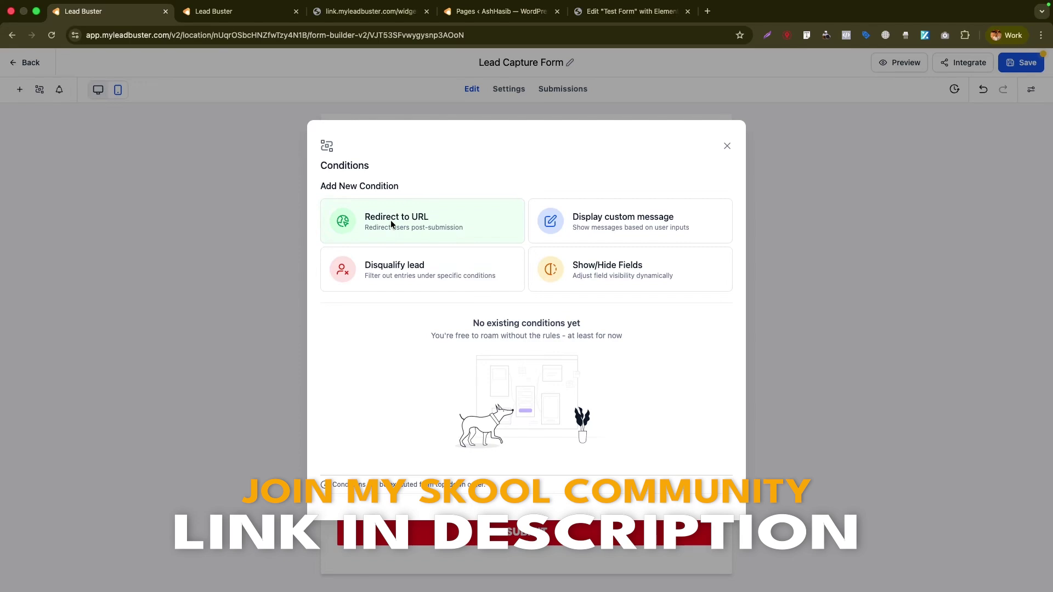
{"action": "left_click", "coordinate": [724, 146]}
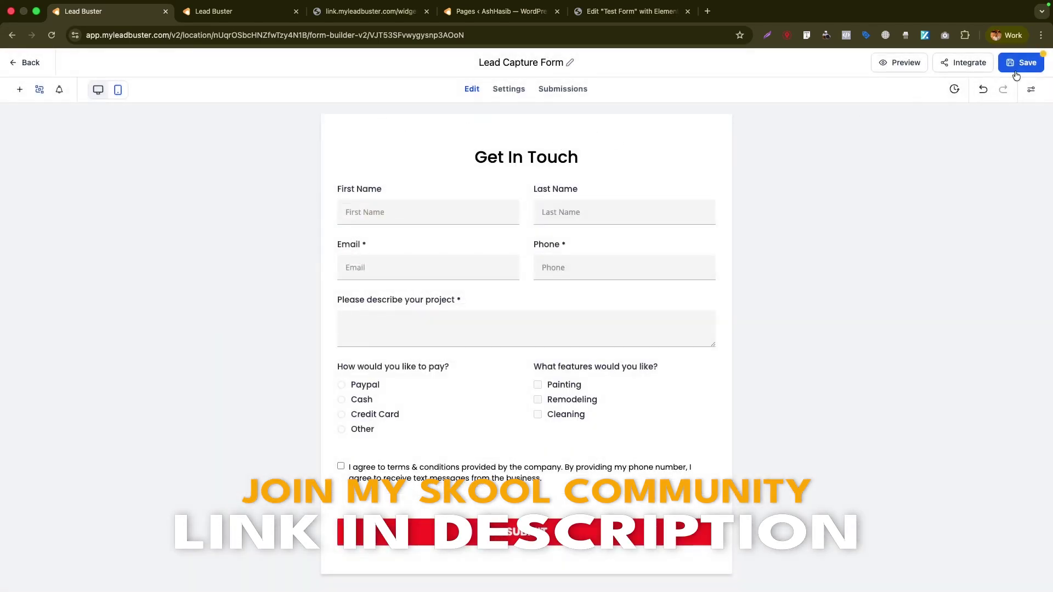
- Save the form and browse the themes under Styles & Options
{"action": "left_click", "coordinate": [1017, 65]}
{"action": "left_click", "coordinate": [1031, 89]}
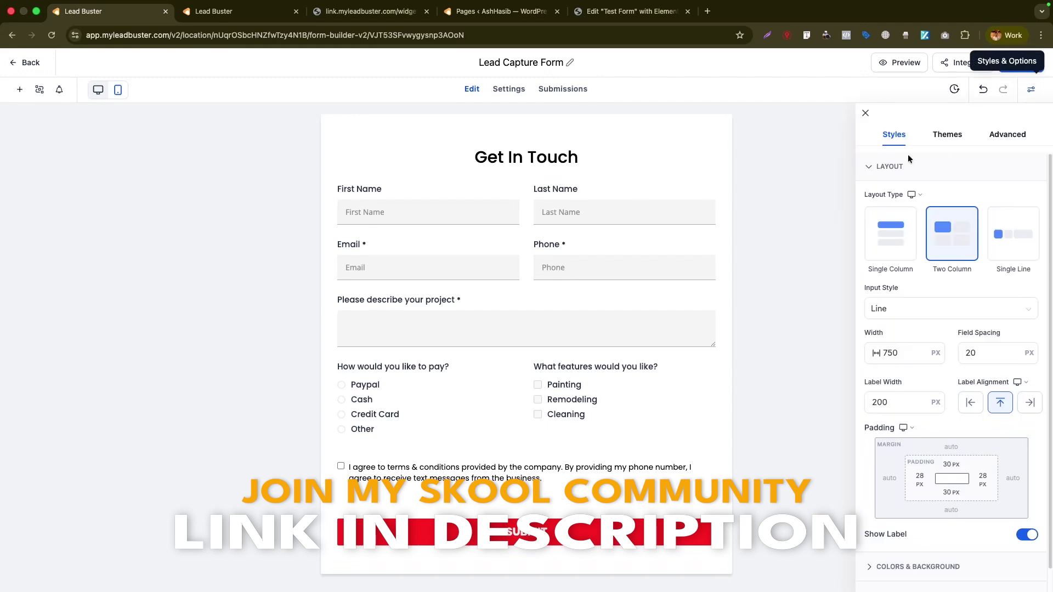
{"action": "left_click", "coordinate": [938, 140]}
{"action": "scroll", "coordinate": [967, 354], "scroll_direction": "down", "scroll_amount": 10}
{"action": "scroll", "coordinate": [967, 354], "scroll_direction": "up", "scroll_amount": 10}
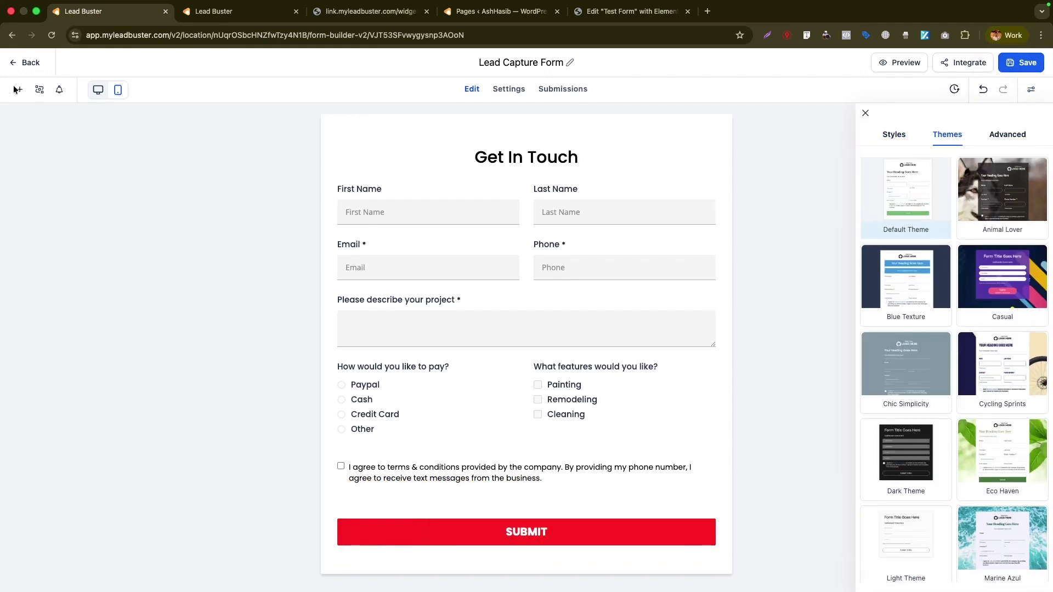
- Look through the Add Form Element panel, then go back to the Forms list
{"action": "left_click", "coordinate": [19, 89]}
{"action": "scroll", "coordinate": [150, 463], "scroll_direction": "down", "scroll_amount": 10}
{"action": "scroll", "coordinate": [136, 482], "scroll_direction": "up", "scroll_amount": 10}
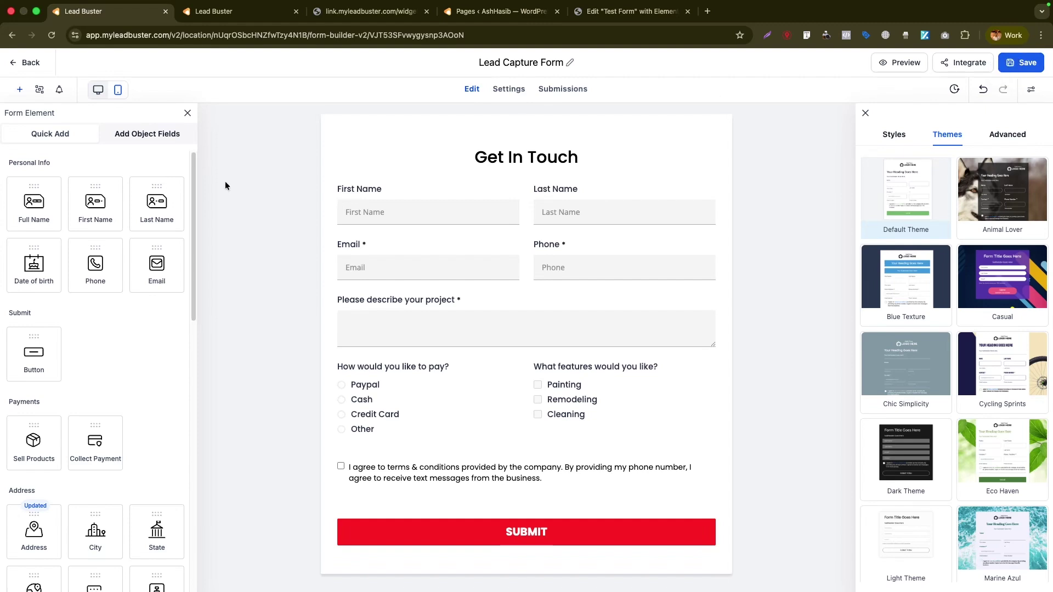
{"action": "left_click", "coordinate": [31, 62]}
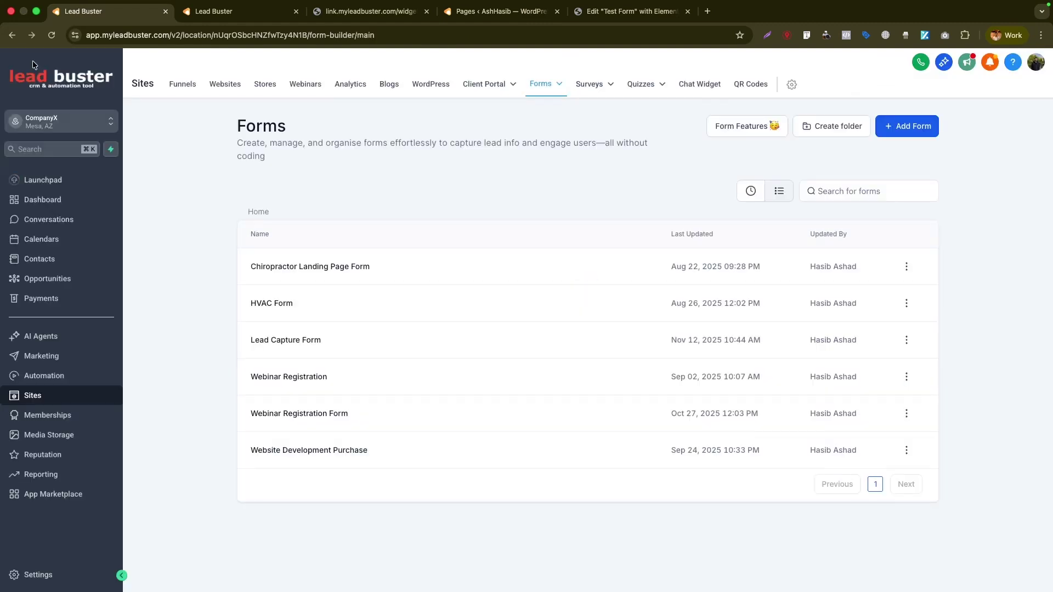